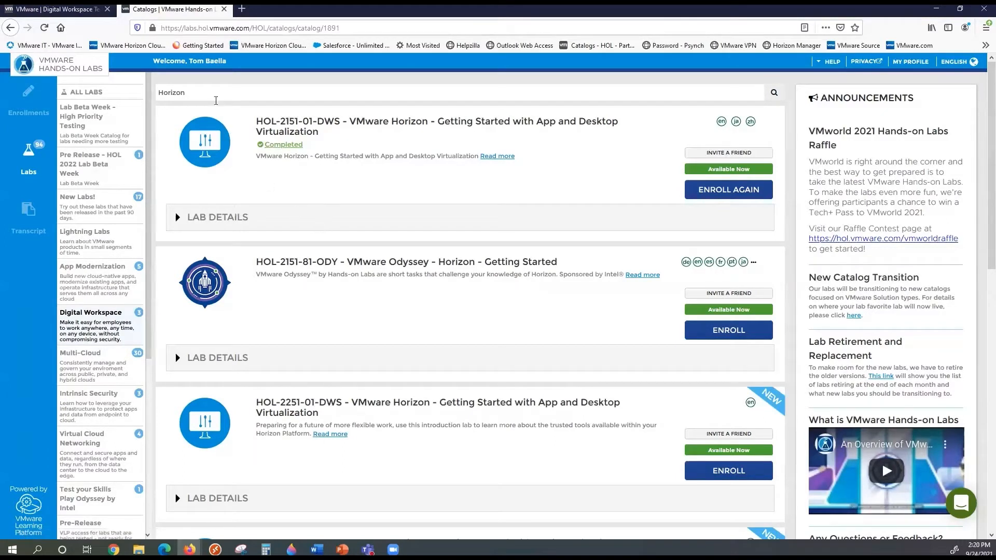
# Switch to ALL LABS and search the full catalog for 'Horizon' instead of '2151'
pyautogui.moveTo(190, 92); pyautogui.dragTo(135, 98)
pyautogui.click(135, 97)
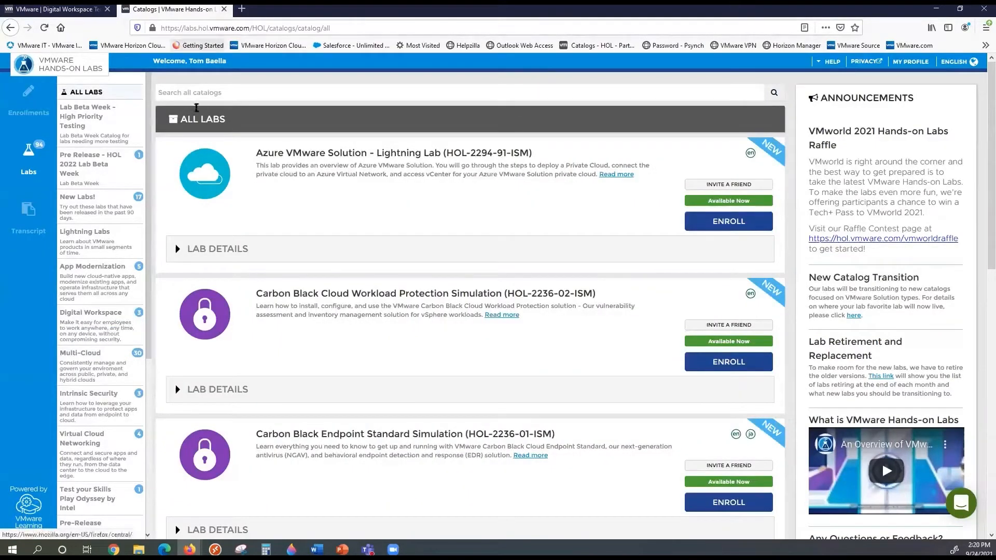
pyautogui.click(190, 90)
pyautogui.write('21')
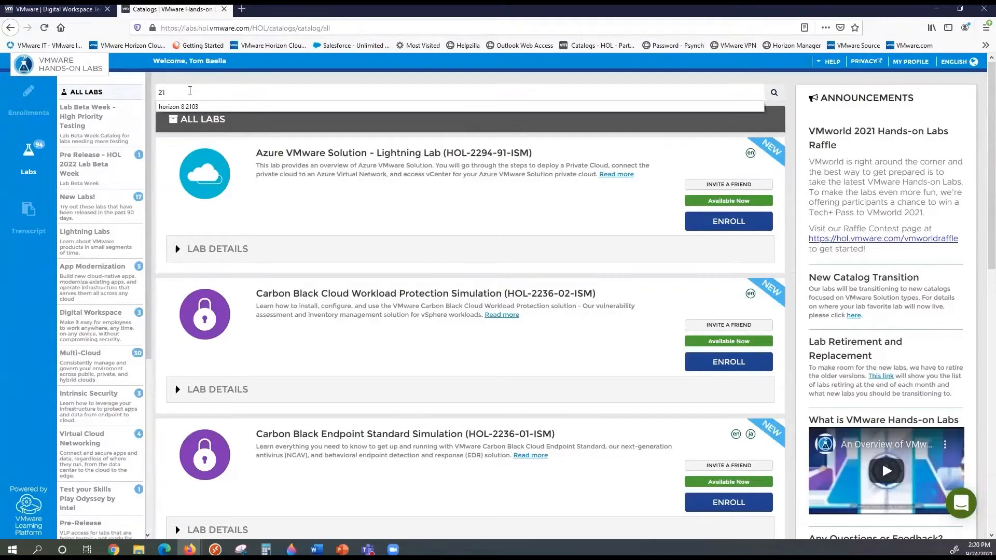
pyautogui.write('51')
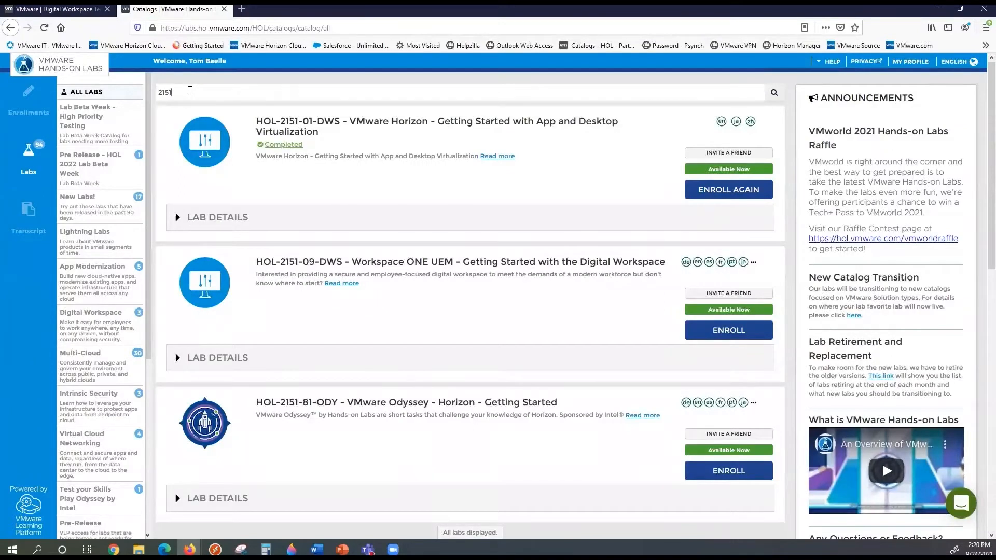
pyautogui.press('BackSpace')
pyautogui.press('BackSpace')
pyautogui.press('BackSpace')
pyautogui.press('BackSpace')
pyautogui.write('Horizon')
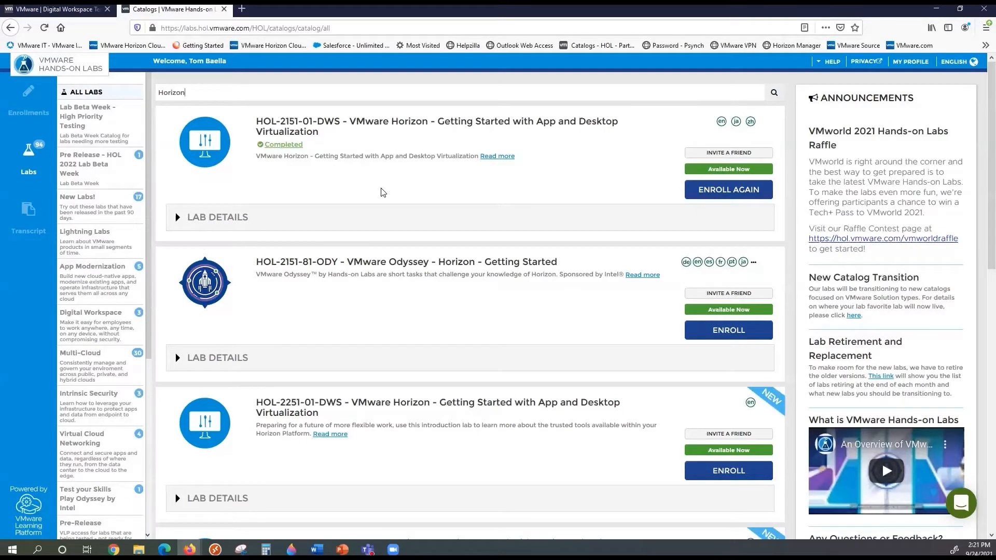
# Review the HOL-2151-01-DWS lab details and full description, then enroll in it again
pyautogui.click(182, 219)
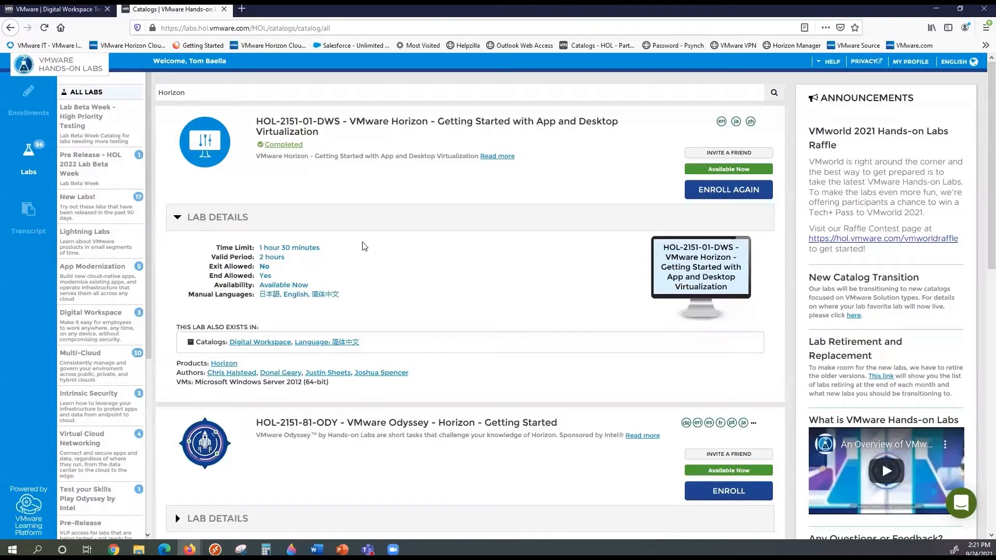
pyautogui.click(487, 157)
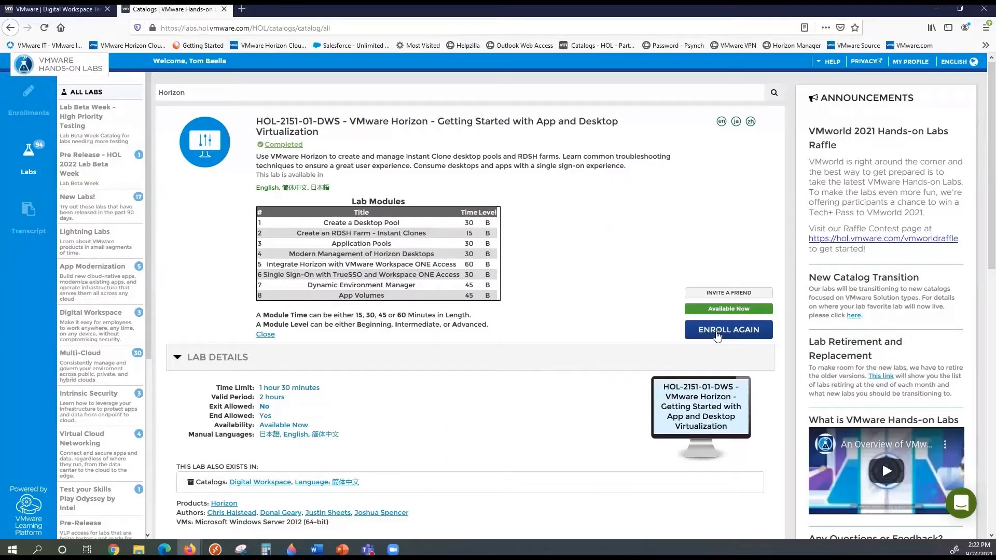
pyautogui.click(718, 336)
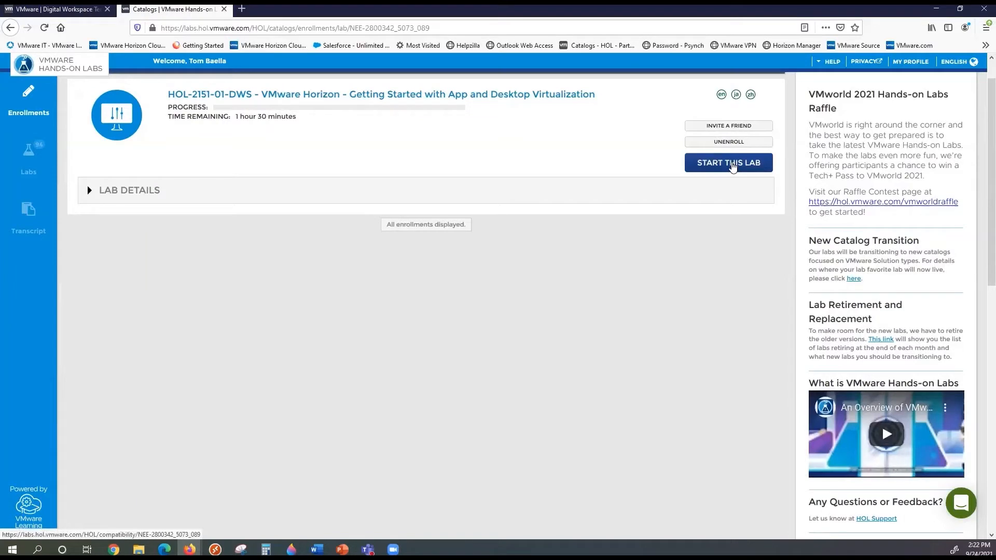
# Start the enrolled HOL-2151-01-DWS lab and launch it past the browser compatibility check
pyautogui.click(733, 164)
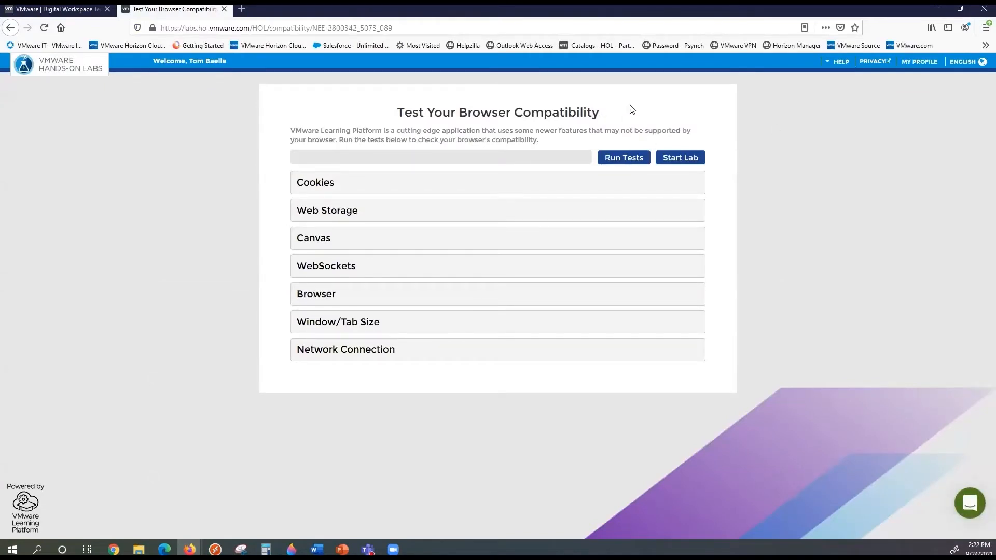
pyautogui.click(690, 158)
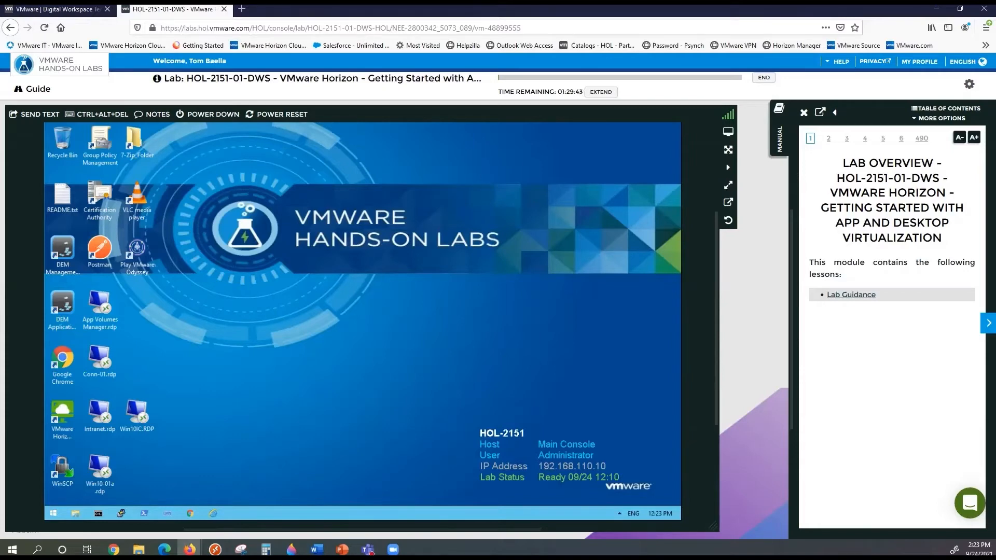
# Return to the Firefox lab window and open the manual's table of contents
pyautogui.hotkey('alt', 'Tab')
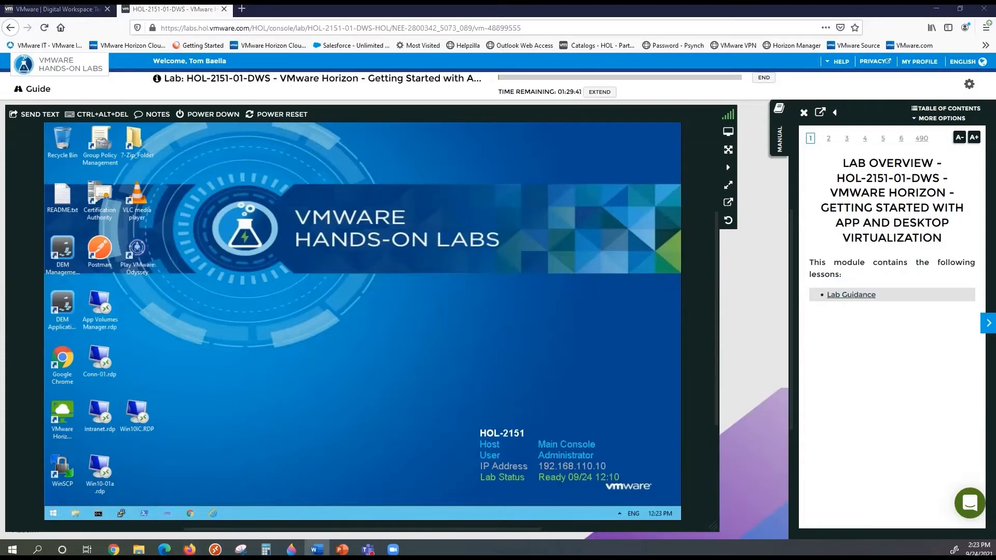
pyautogui.hotkey('alt', 'Tab')
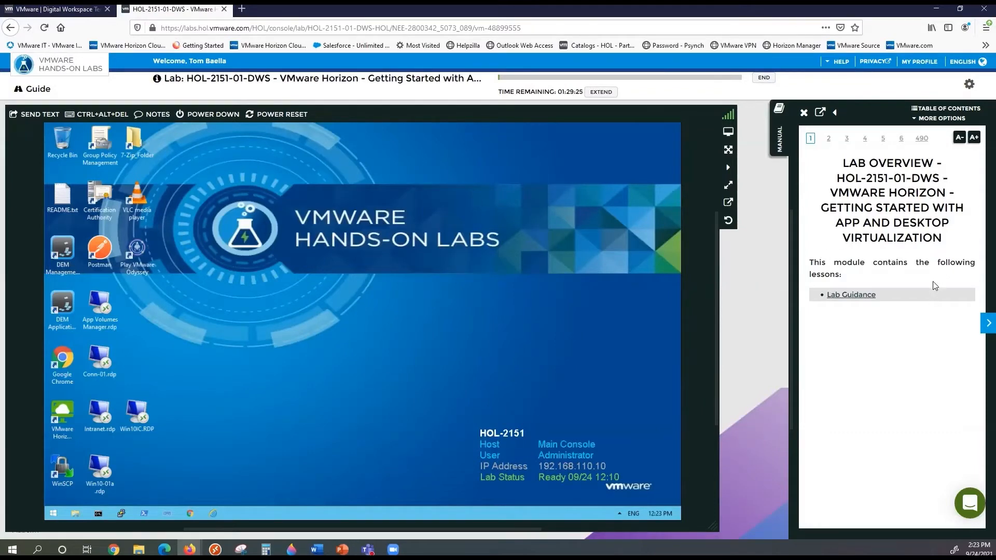
pyautogui.click(939, 108)
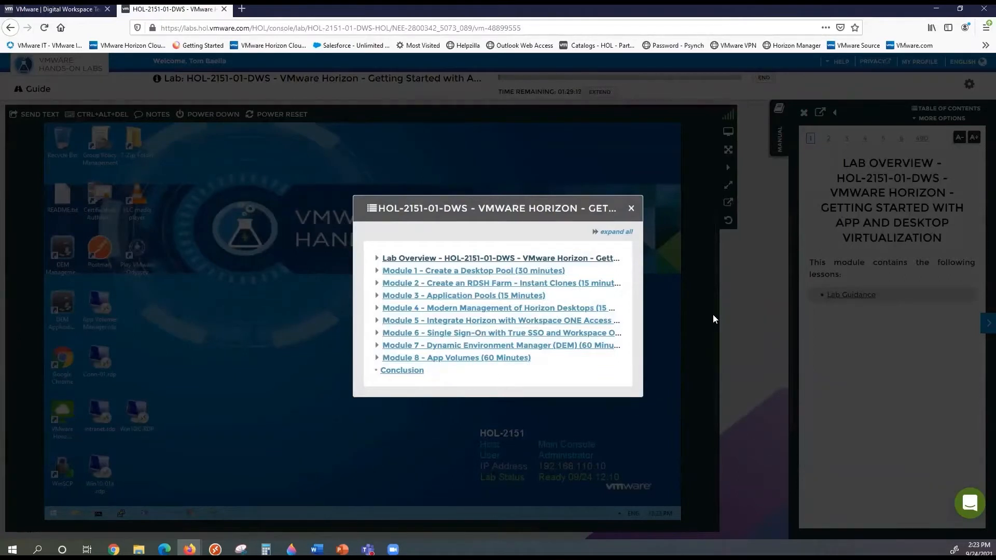
# Jump the manual to Module 1 > Introduction > Horizon and close the table of contents
pyautogui.click(457, 271)
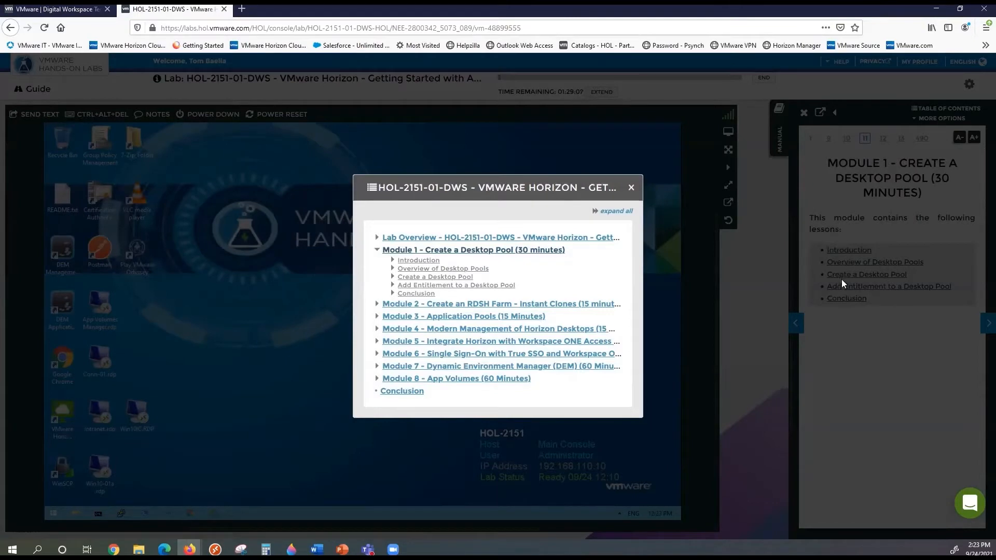
pyautogui.click(424, 261)
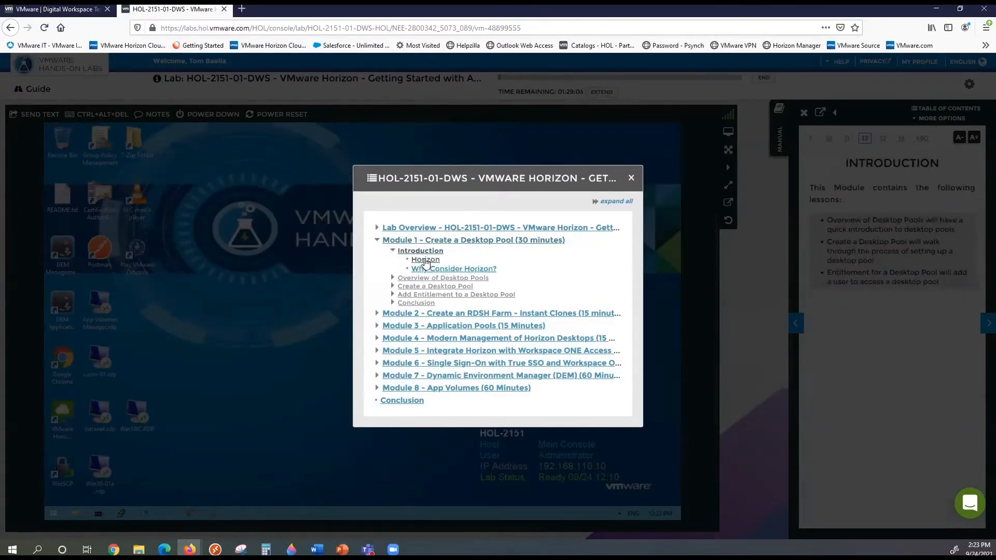
pyautogui.click(425, 260)
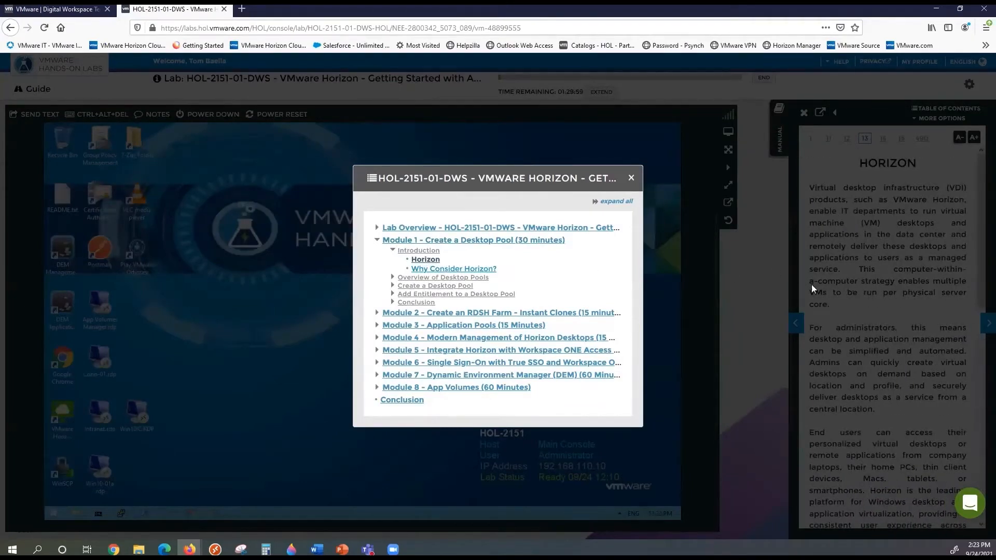
pyautogui.click(631, 178)
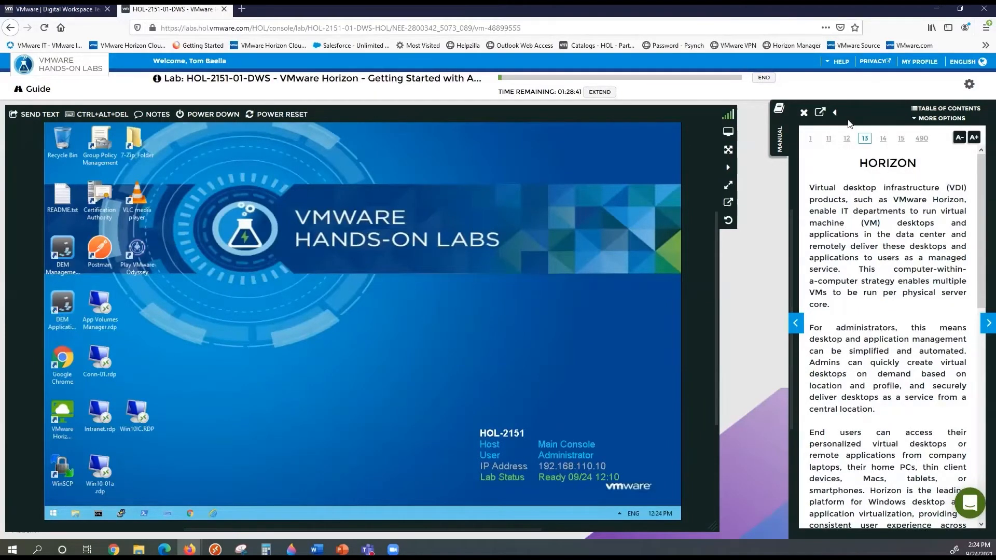
# Highlight the word 'administrators' on the manual's Horizon page
pyautogui.click(820, 113)
pyautogui.moveTo(836, 328); pyautogui.dragTo(895, 329)
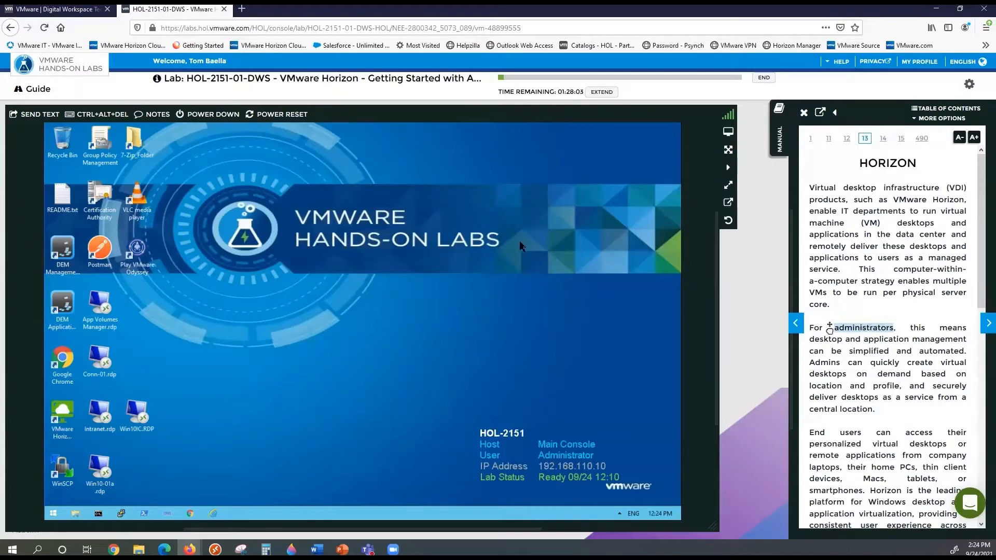
pyautogui.doubleClick(68, 196)
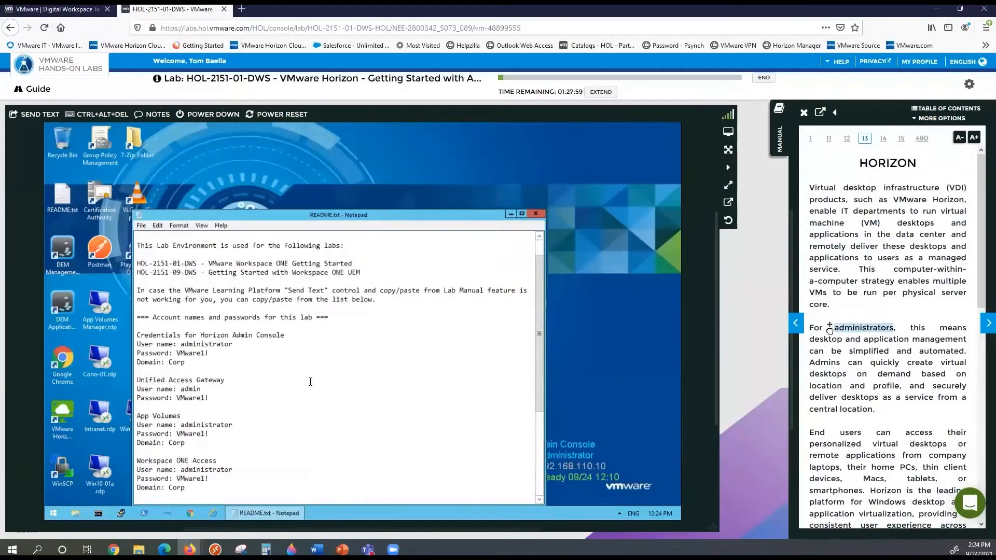
pyautogui.scroll(-5, 310, 382)
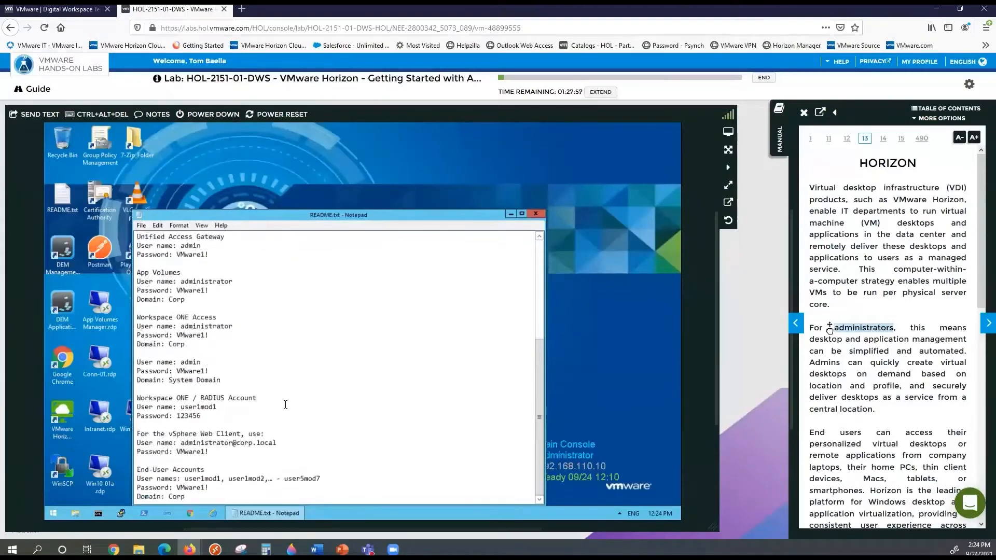
pyautogui.click(210, 496)
pyautogui.scroll(6, 292, 358)
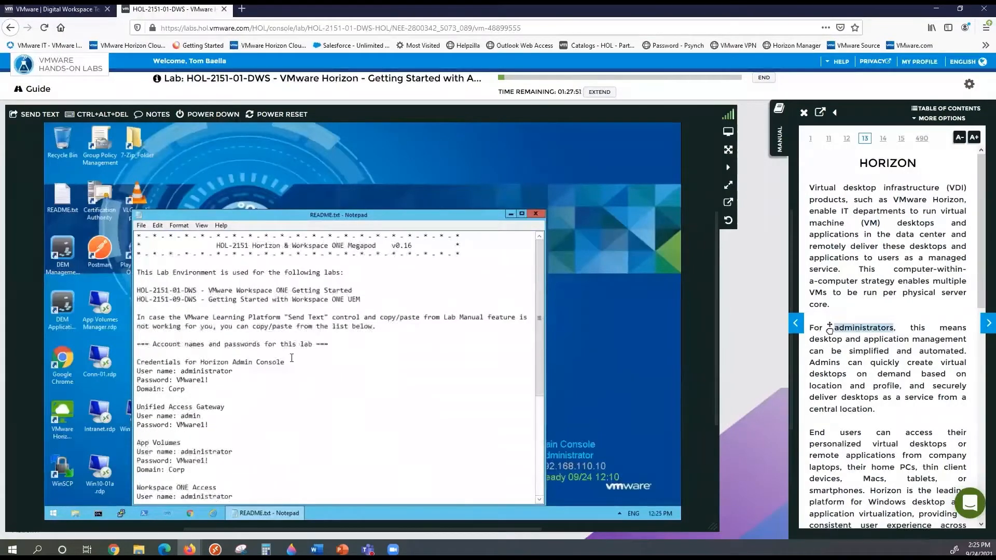
pyautogui.scroll(-1, 292, 358)
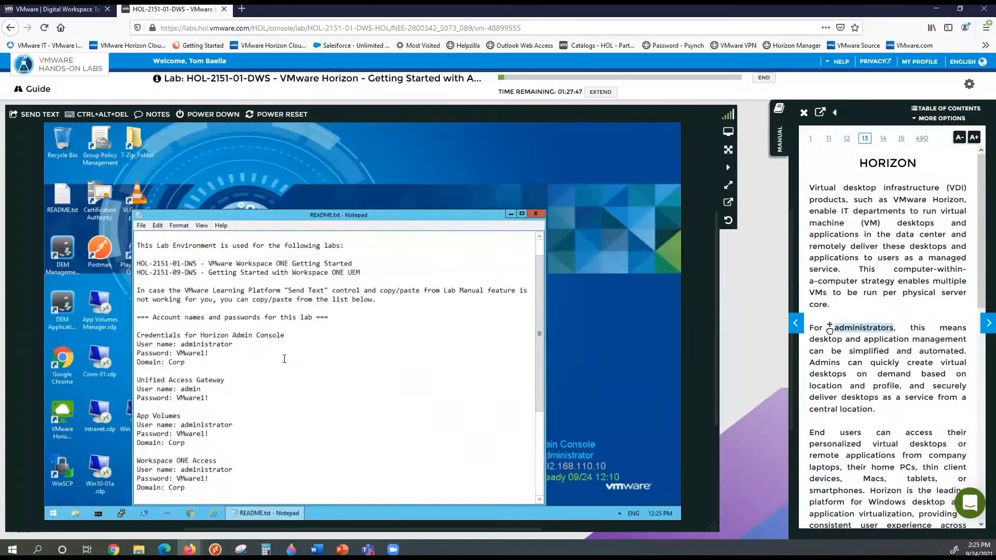
pyautogui.scroll(-1, 285, 359)
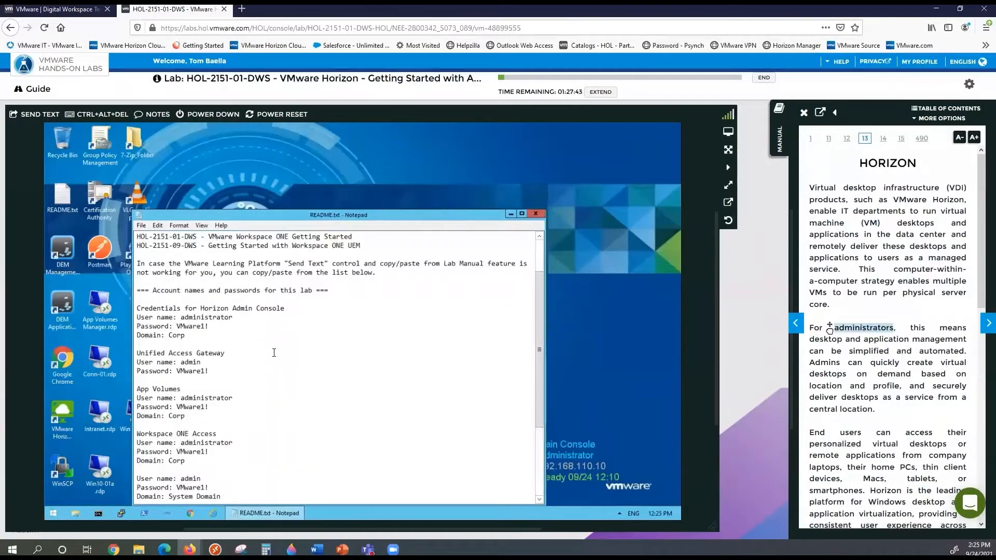
pyautogui.scroll(-4, 273, 352)
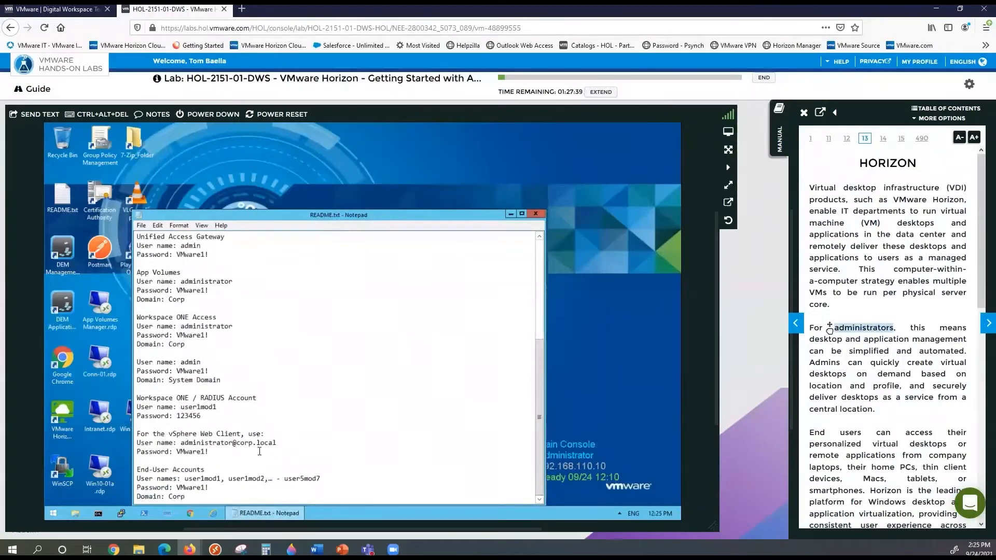
pyautogui.scroll(-2, 259, 452)
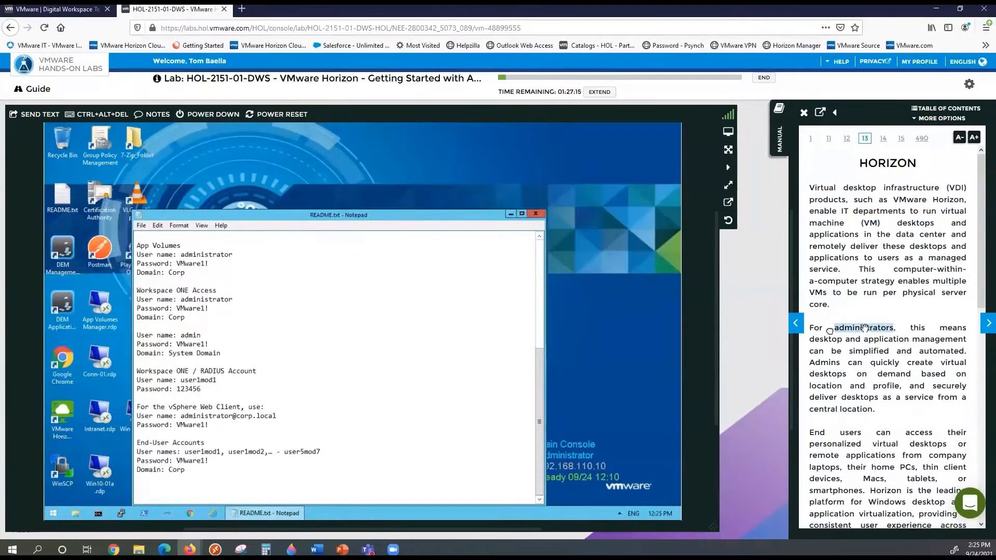
pyautogui.moveTo(864, 328); pyautogui.dragTo(188, 490)
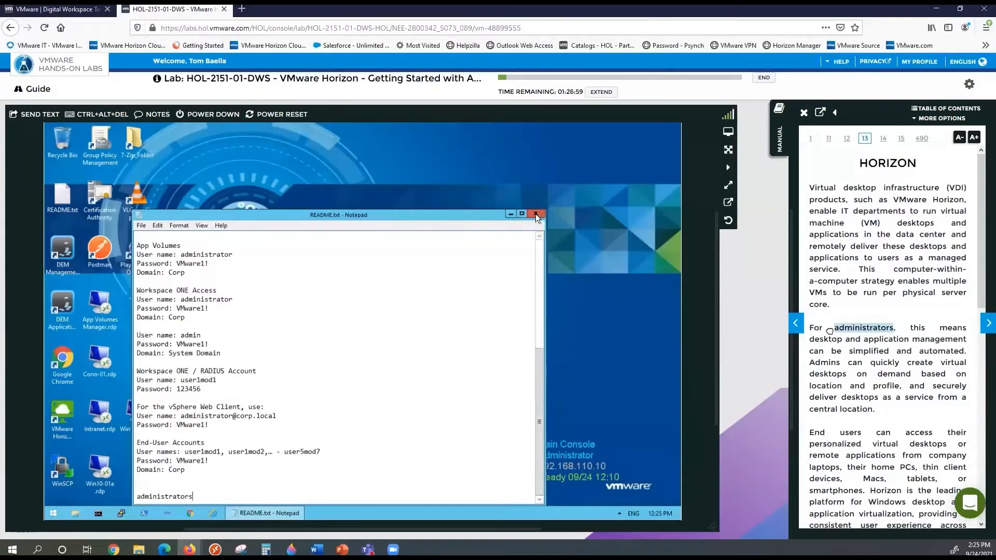
pyautogui.click(536, 214)
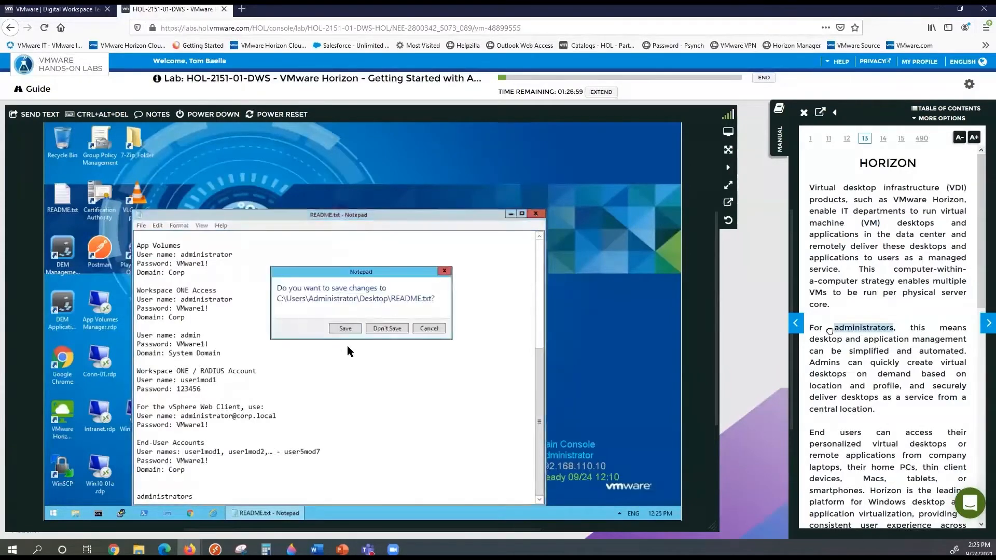
pyautogui.click(388, 327)
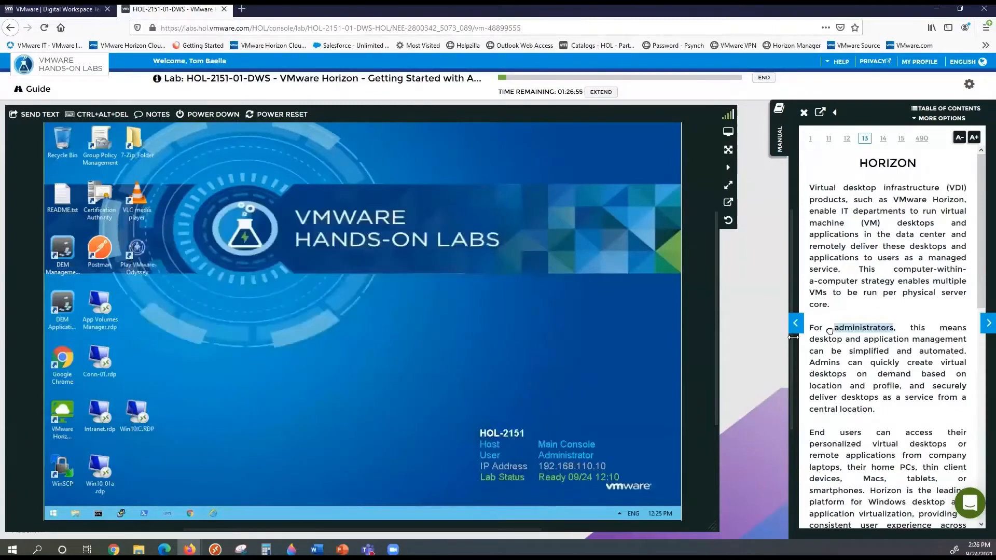
# Clear the manual text selection, maximize the lab console, then restore it to normal view
pyautogui.click(869, 353)
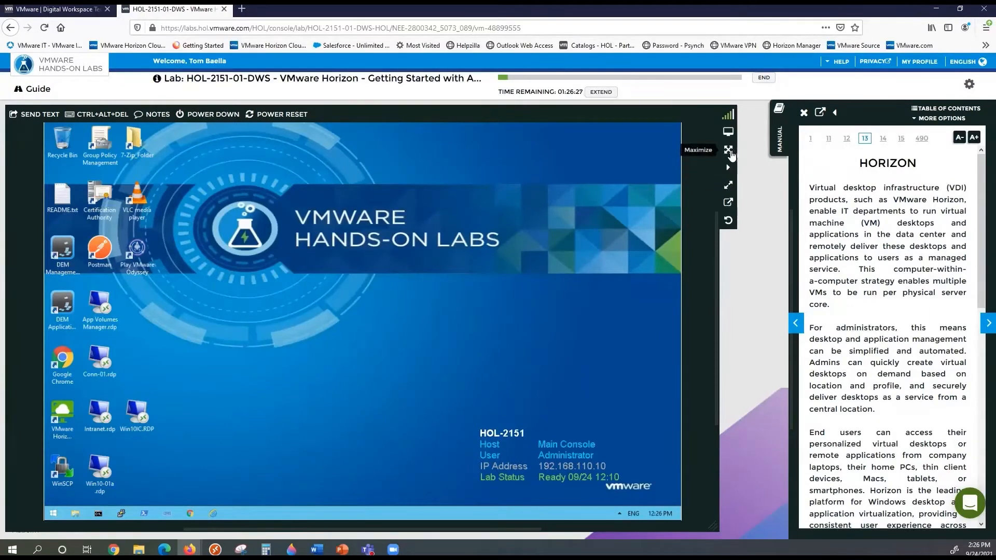
pyautogui.click(729, 150)
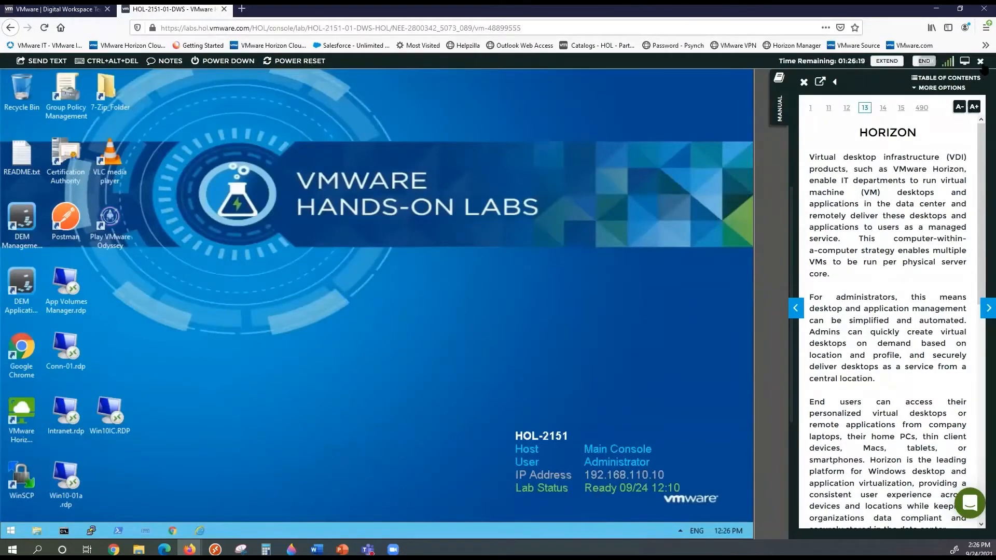
pyautogui.click(981, 62)
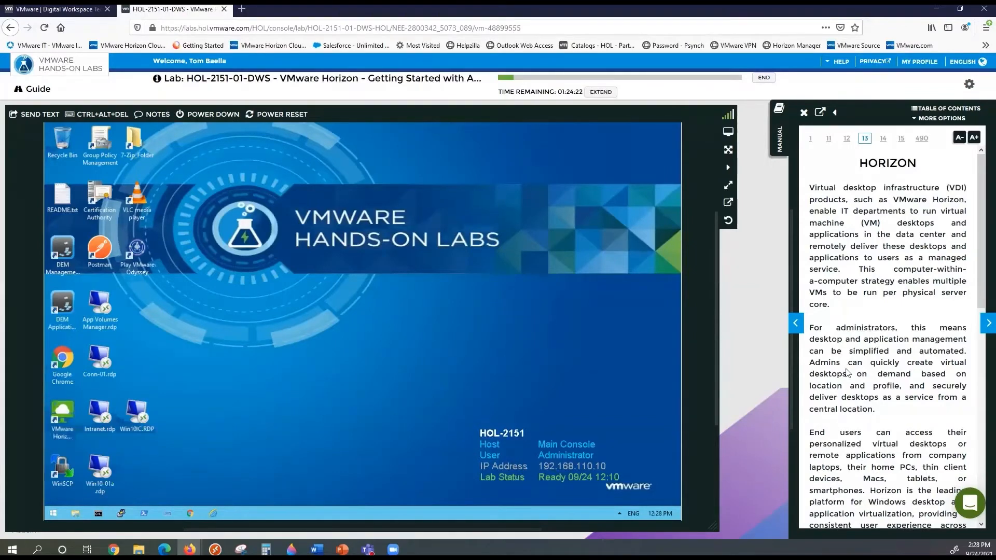
# Scroll through the manual's Horizon page on virtual desktop infrastructure
pyautogui.scroll(-1, 894, 319)
pyautogui.scroll(-7, 895, 318)
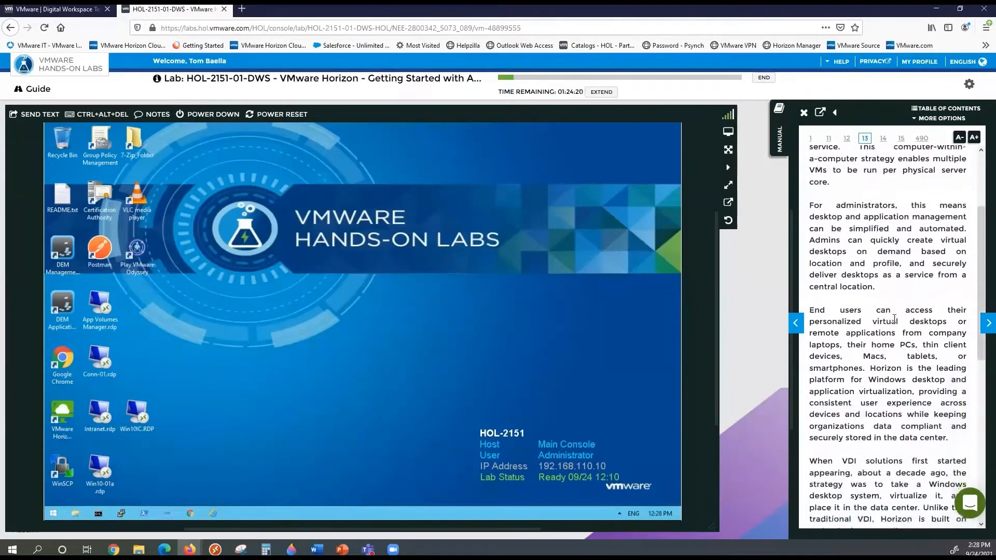
pyautogui.scroll(11, 895, 319)
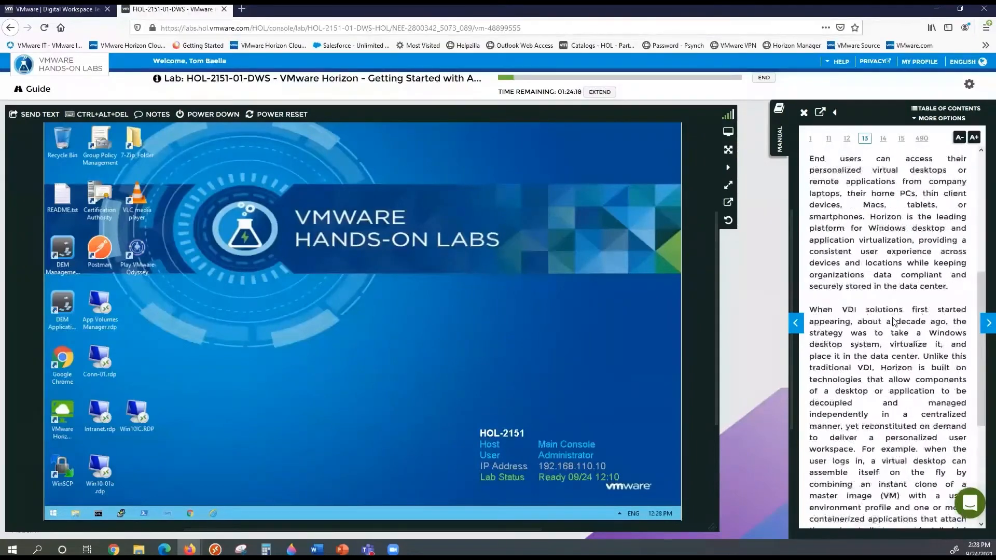
# Page the manual past 'Why Consider Horizon?' to page 15, 'Overview of Desktop Pools'
pyautogui.click(984, 323)
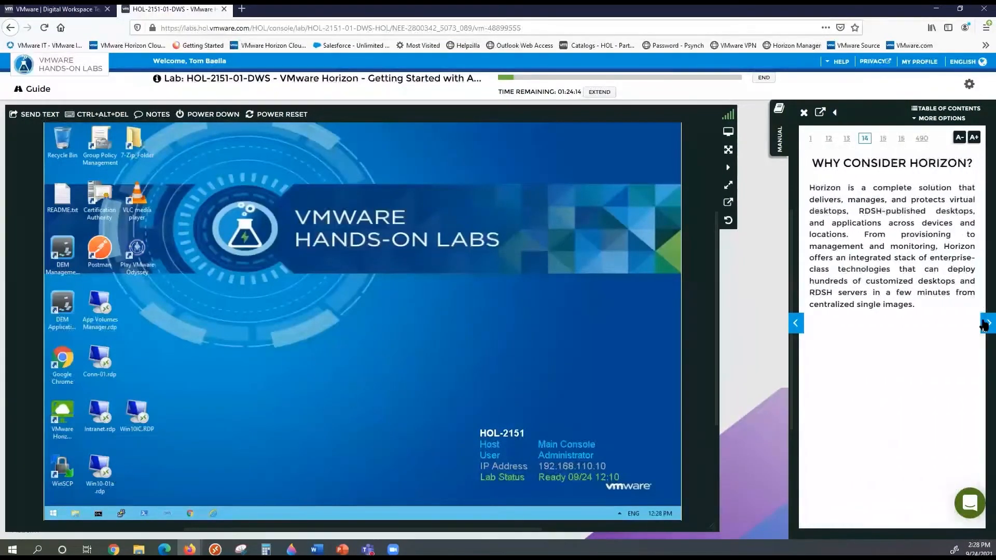
pyautogui.click(984, 324)
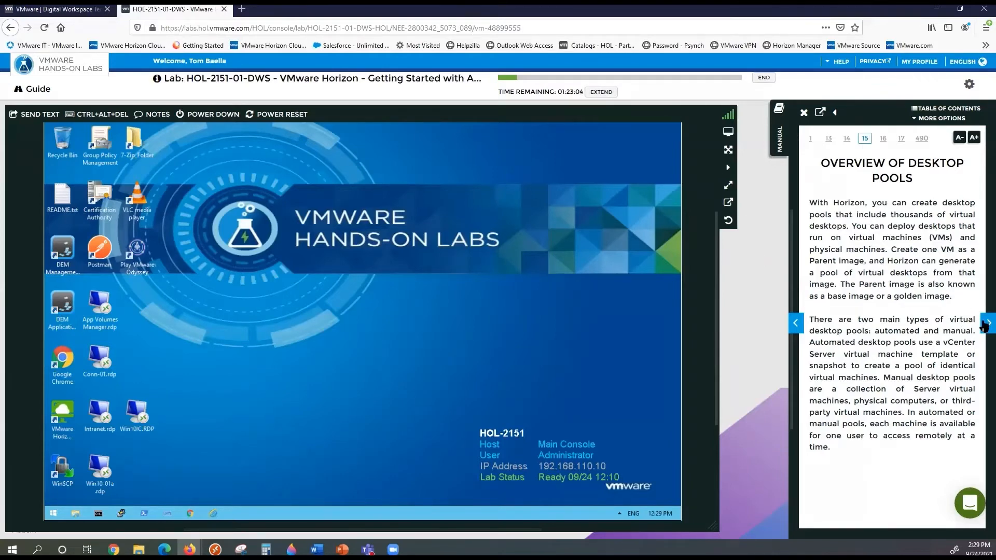
# Page through Advantages of Desktop Pools, enlarge the pools diagram, then reach page 18, 'Create a Desktop Pool'
pyautogui.click(986, 324)
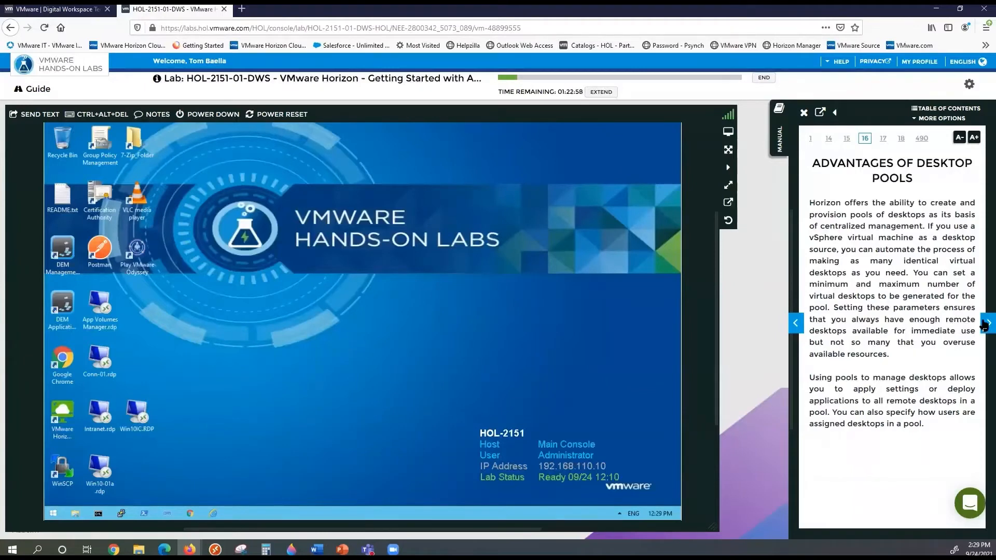
pyautogui.click(985, 324)
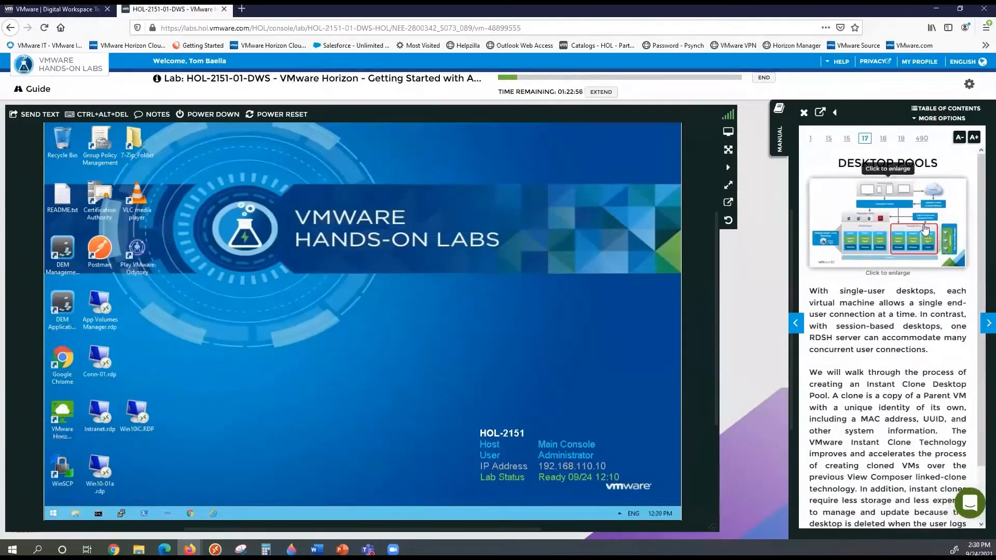
pyautogui.click(924, 226)
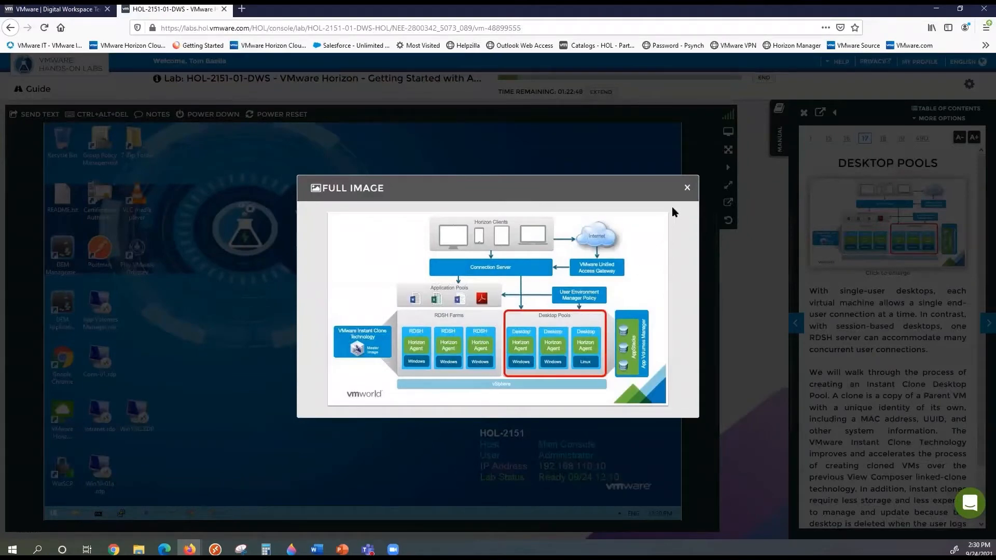
pyautogui.click(687, 188)
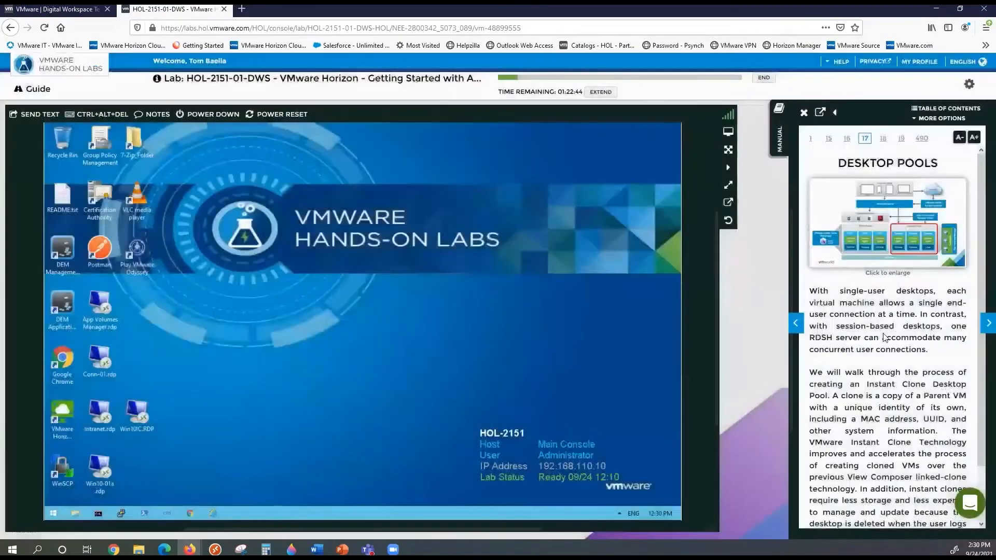
pyautogui.scroll(-2, 839, 294)
pyautogui.click(988, 324)
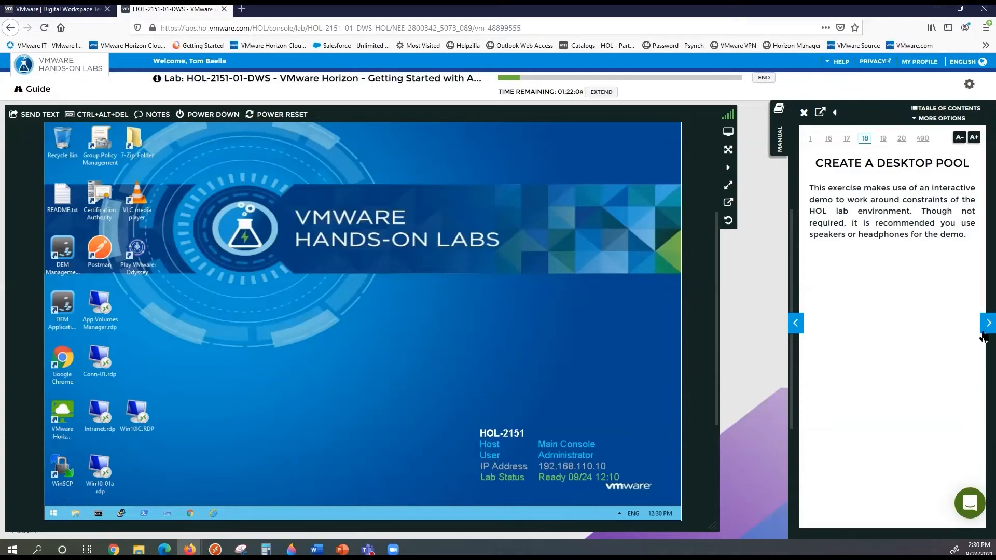
# Read page 19, Instant Clone Desktop Pool, then advance to page 20, Launch Interactive Demo
pyautogui.click(985, 327)
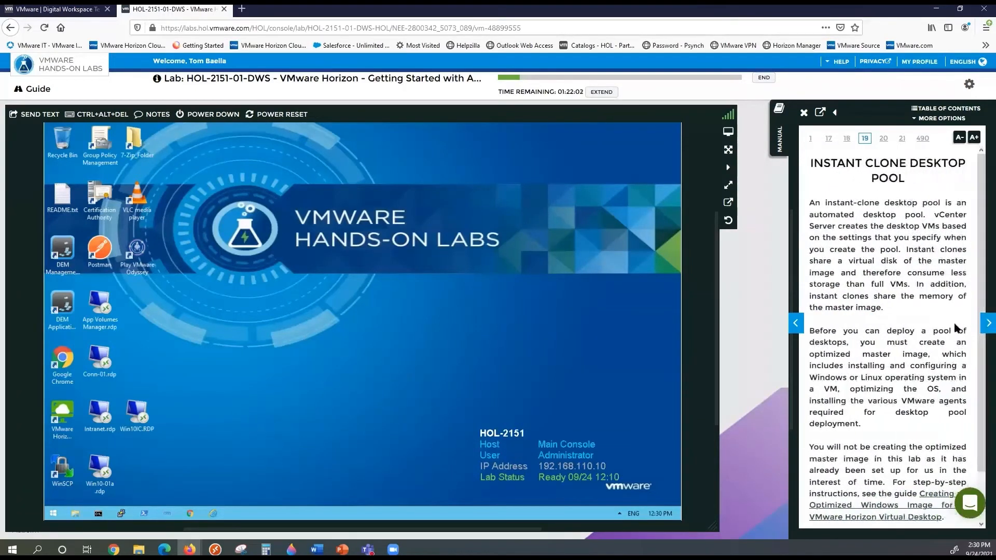
pyautogui.scroll(-3, 939, 317)
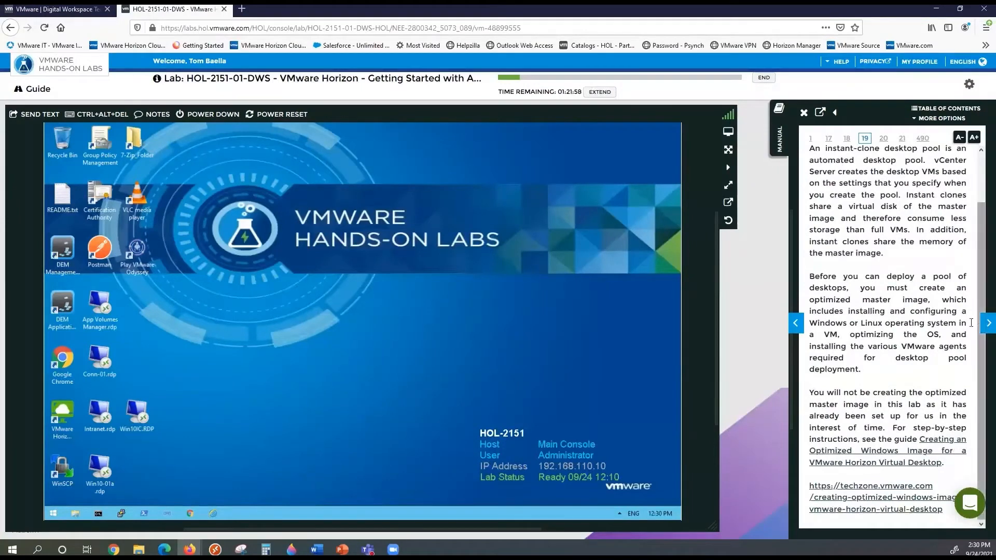
pyautogui.scroll(1, 894, 330)
pyautogui.scroll(2, 894, 329)
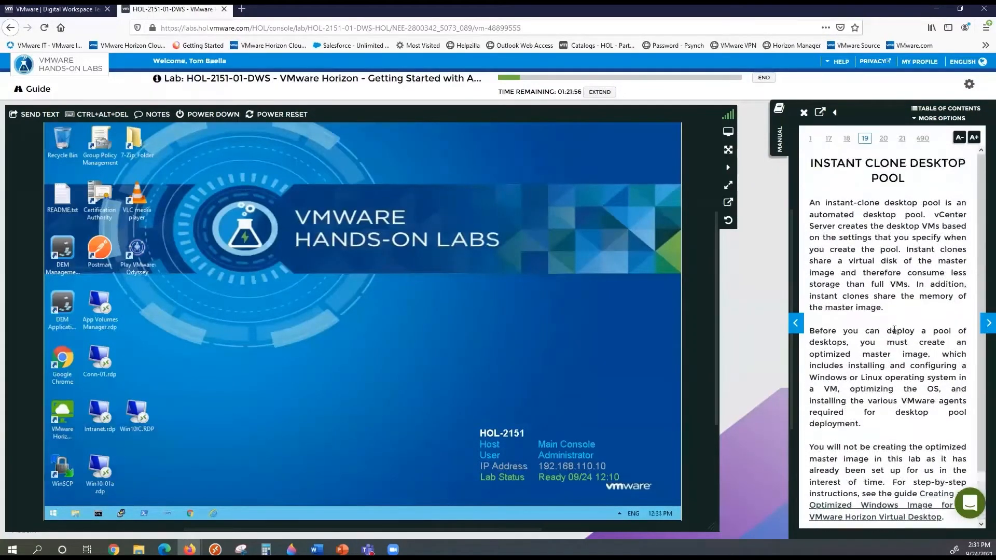
pyautogui.scroll(-2, 887, 334)
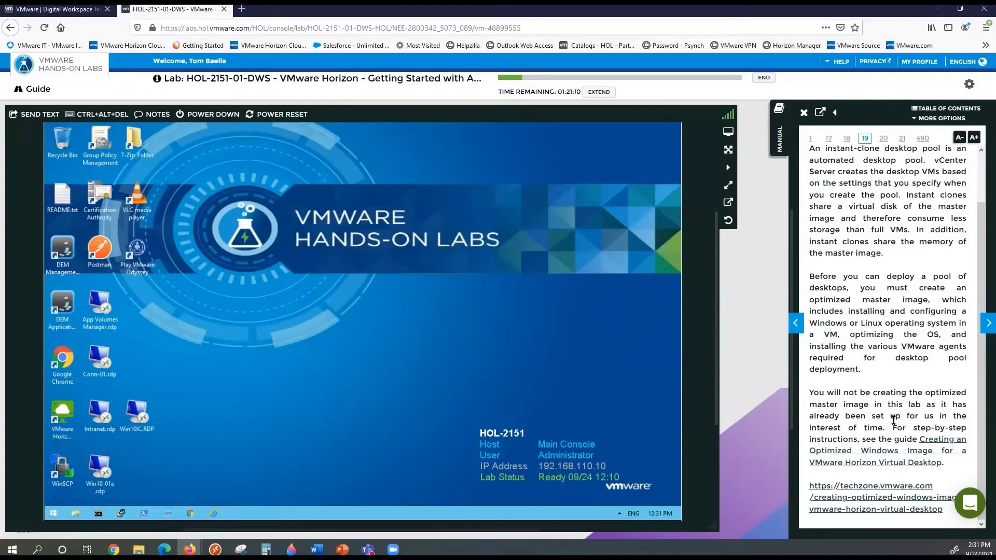
pyautogui.click(984, 323)
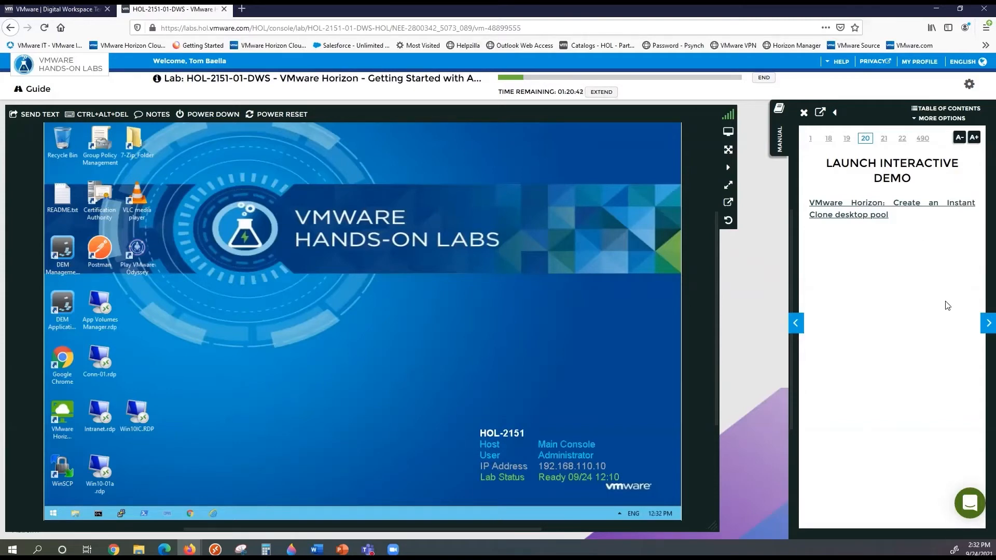
# Turn the manual to page 21 and open the Horizon-01 admin login page in the lab's Chrome
pyautogui.click(984, 324)
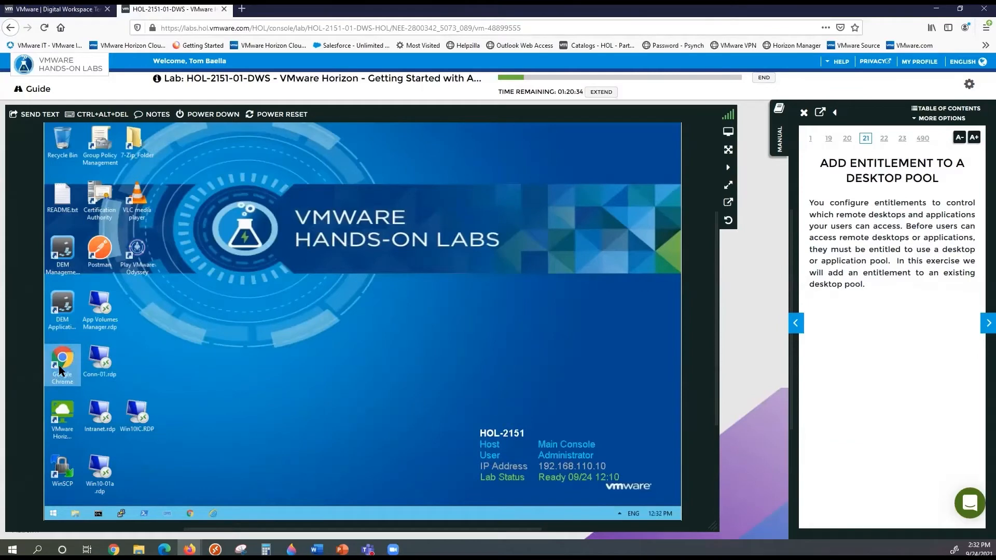
pyautogui.doubleClick(61, 370)
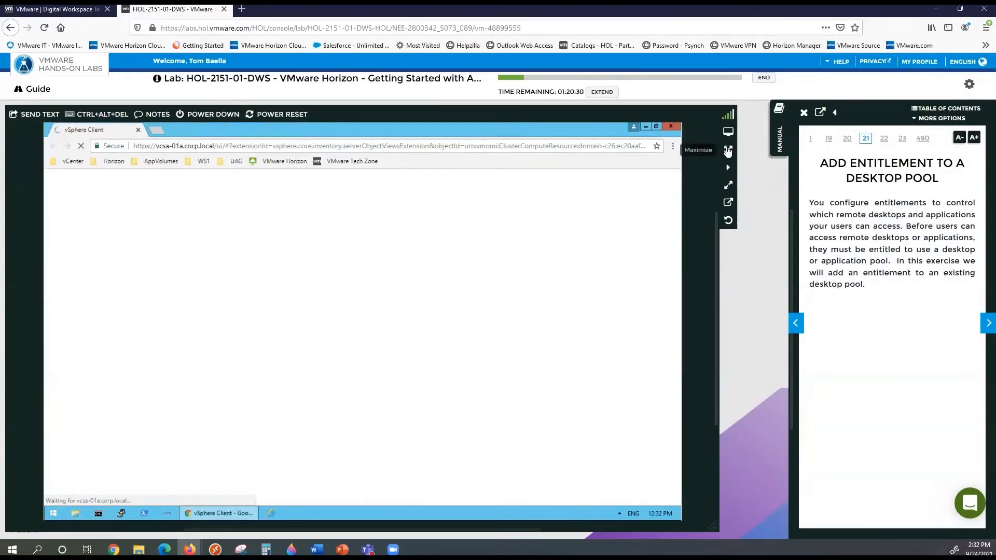
pyautogui.click(729, 150)
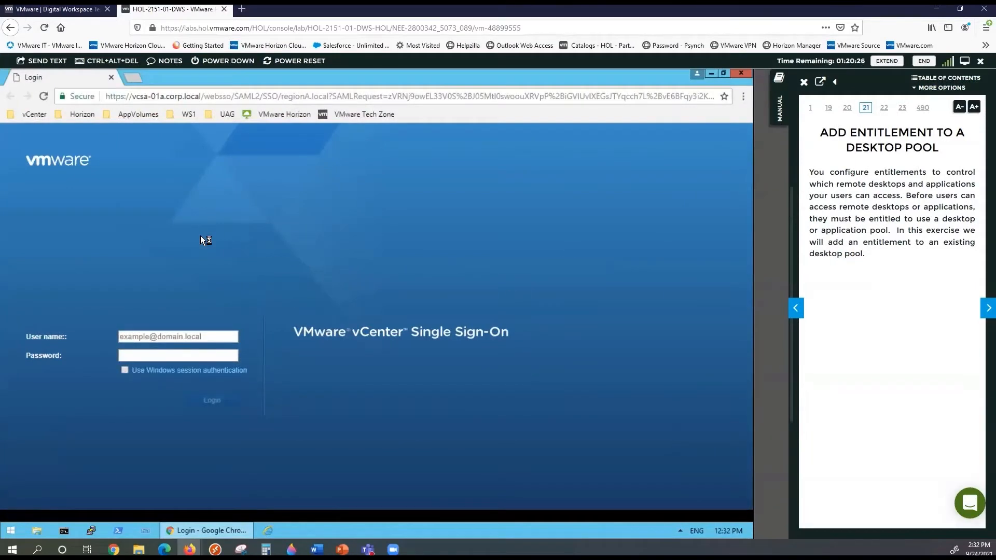
pyautogui.click(82, 115)
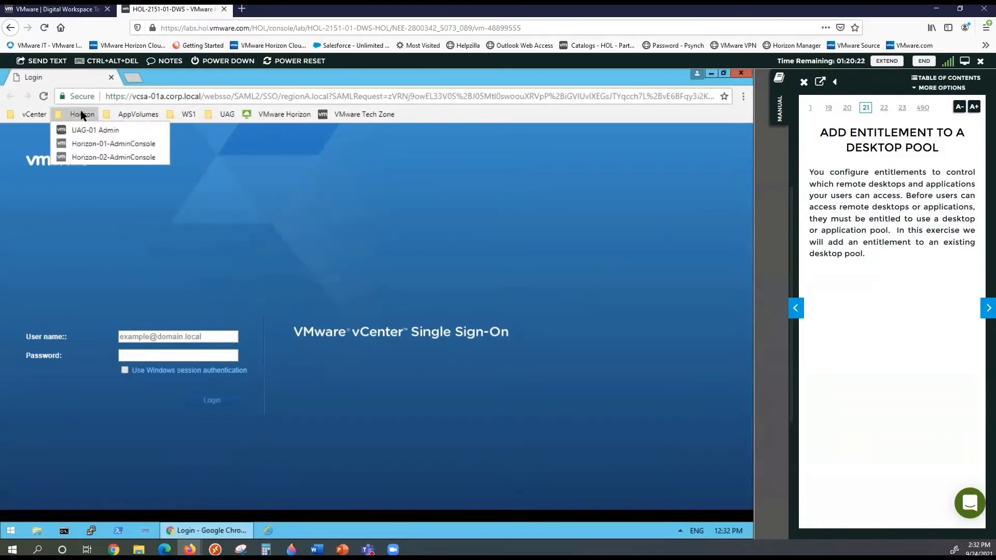
pyautogui.click(96, 147)
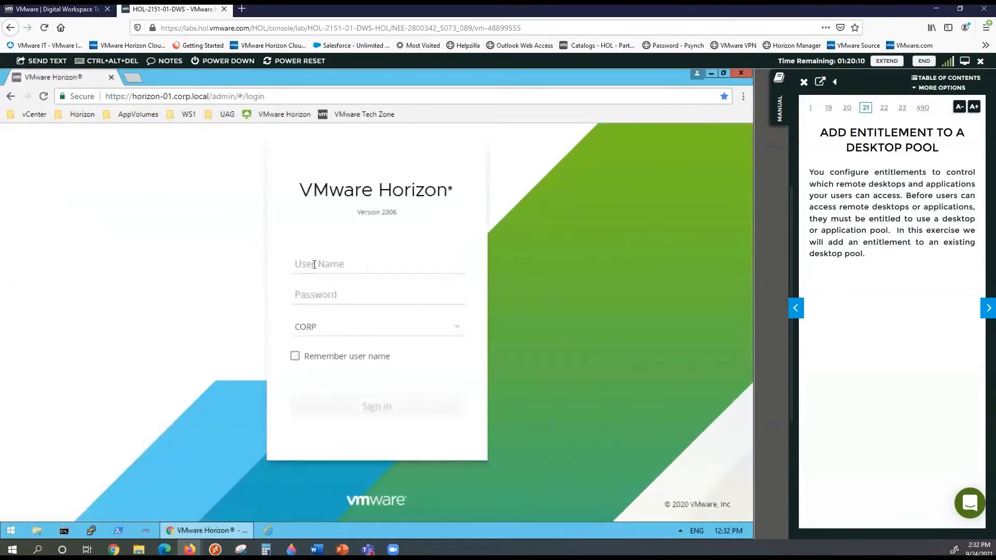
# Sign in to Horizon Console as administrator with the account password
pyautogui.click(327, 264)
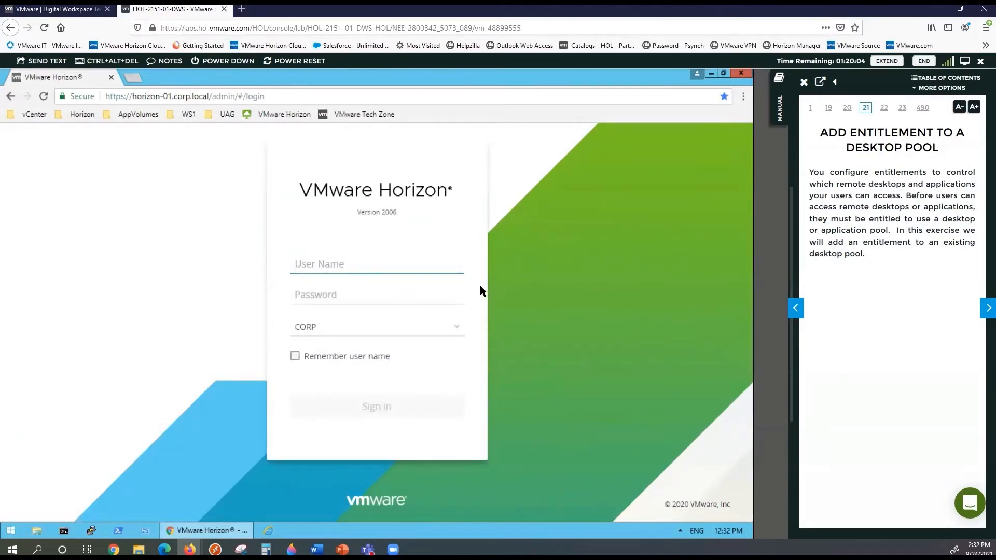
pyautogui.write('administra')
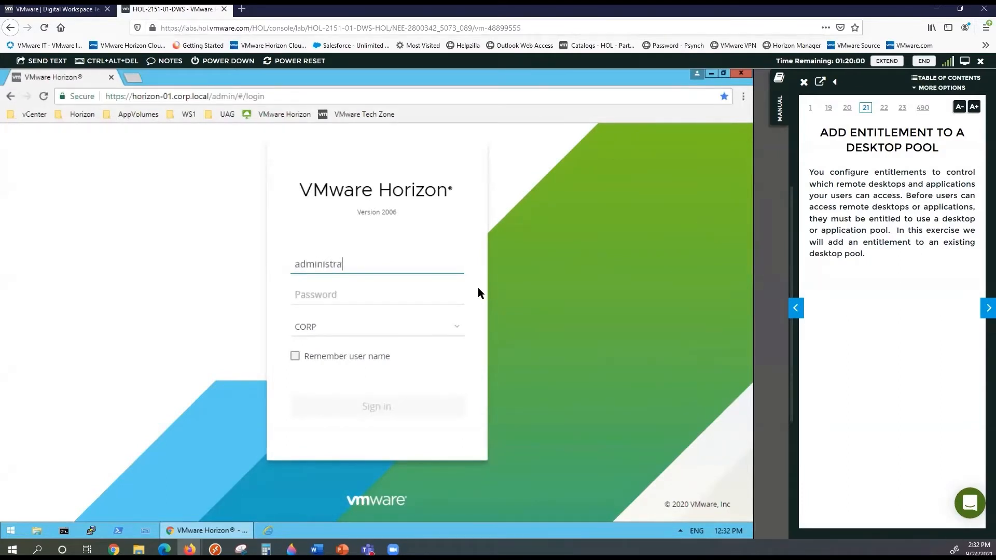
pyautogui.write('tor')
pyautogui.press('Tab')
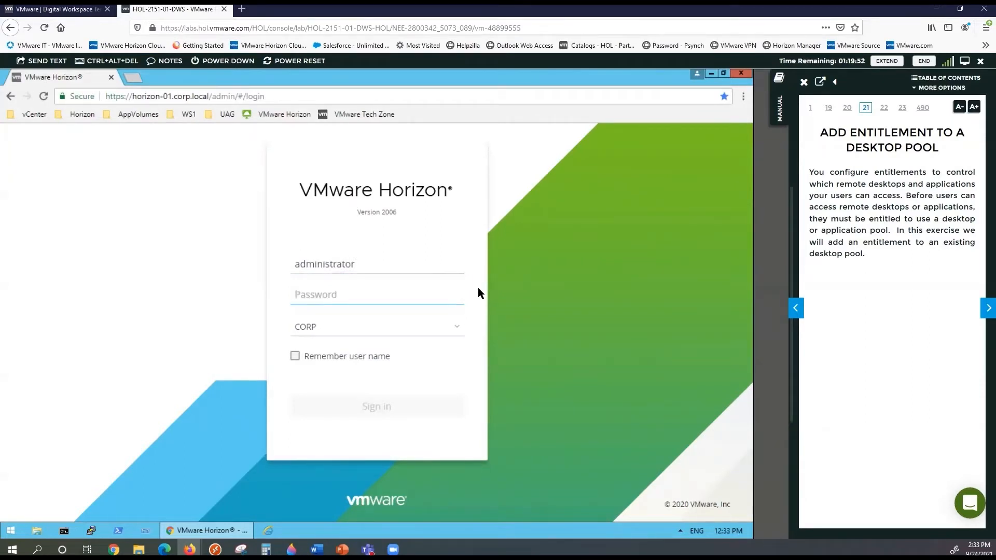
pyautogui.write('VMware')
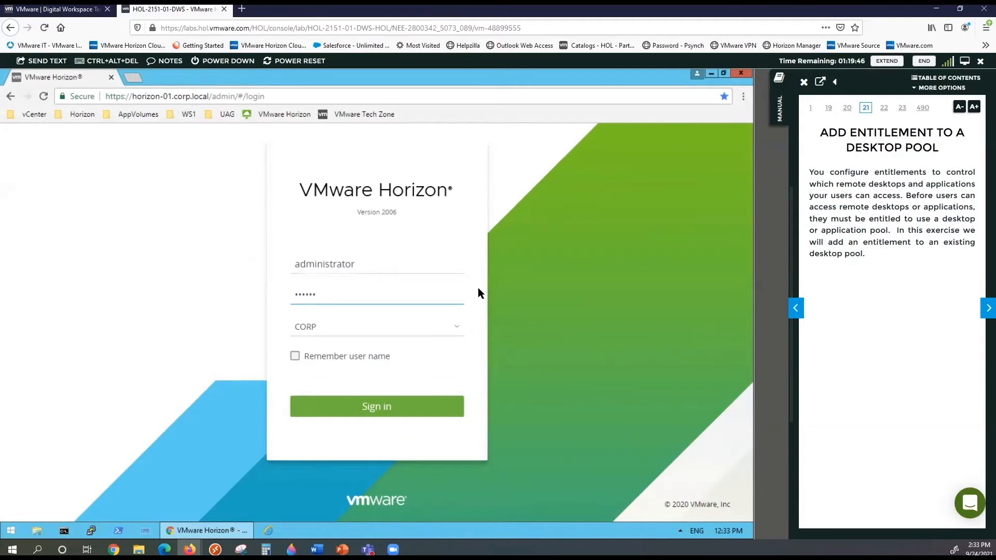
pyautogui.press('BackSpace')
pyautogui.press('BackSpace')
pyautogui.press('BackSpace')
pyautogui.press('BackSpace')
pyautogui.press('BackSpace')
pyautogui.press('BackSpace')
pyautogui.write('VMware1!')
pyautogui.click(373, 408)
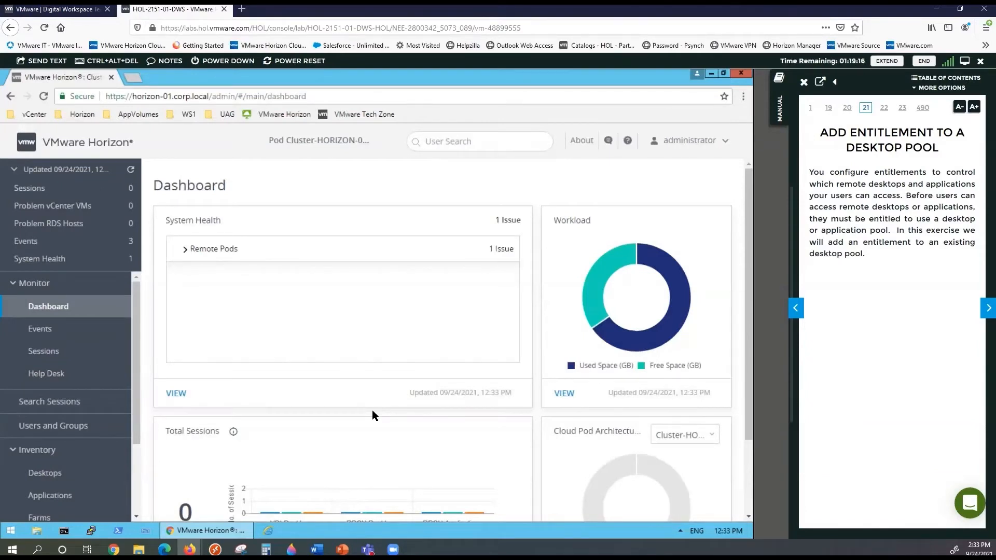
# From the Desktop Pools list, start a new pool and review the Automated Desktop Pool info
pyautogui.click(64, 476)
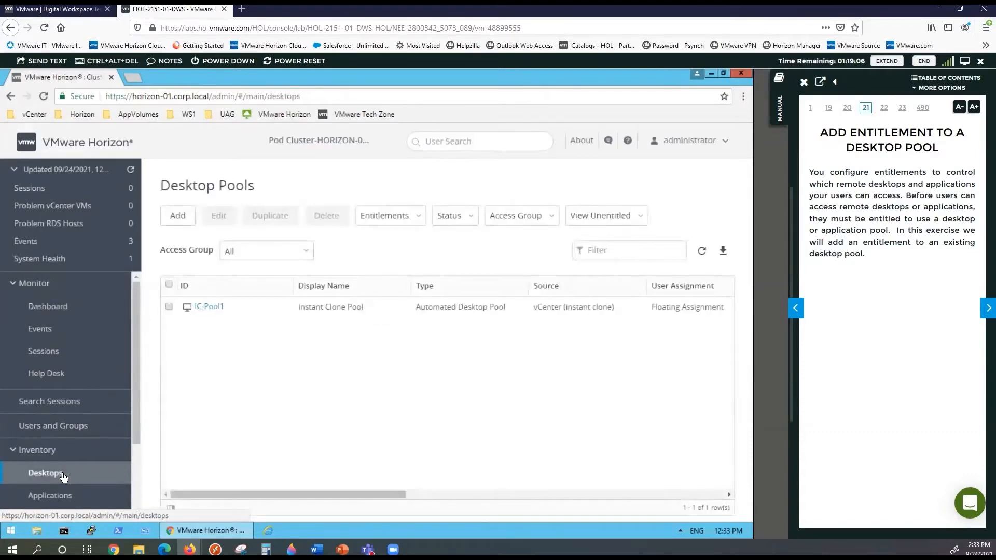
pyautogui.click(188, 215)
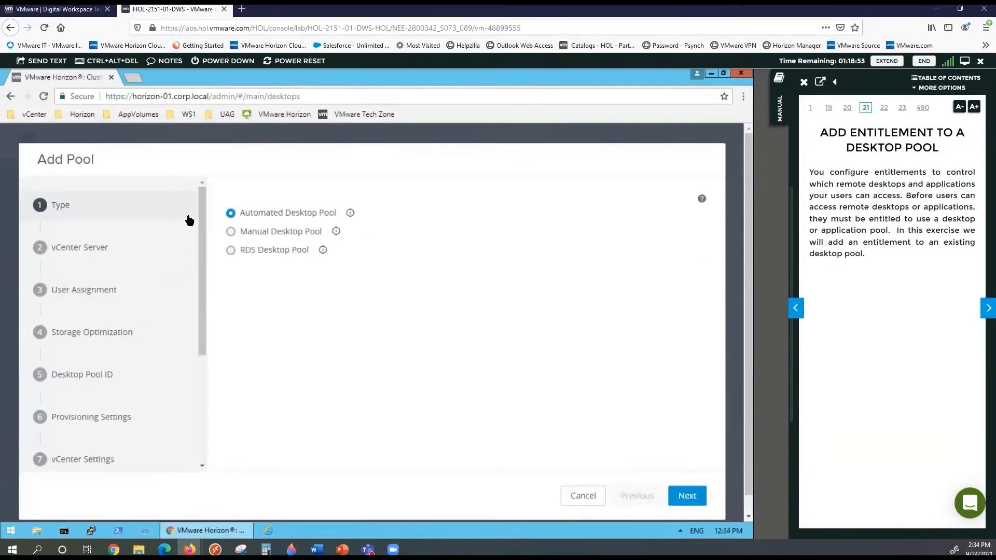
pyautogui.click(351, 213)
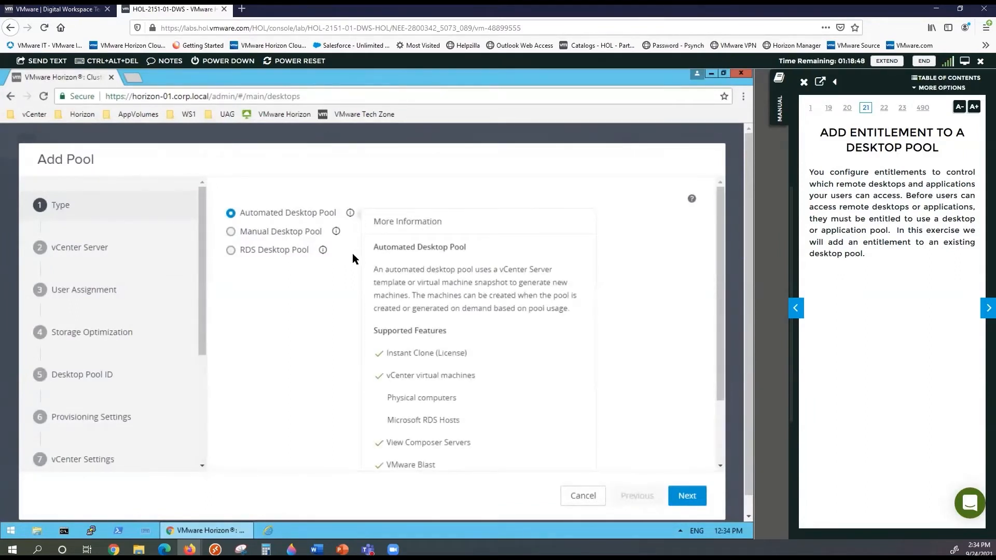
pyautogui.click(376, 280)
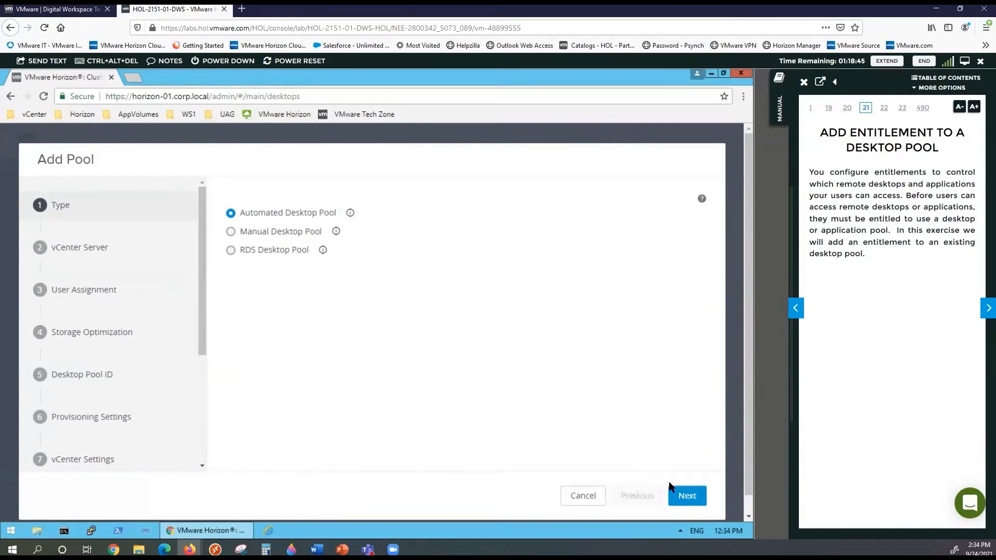
# Accept Automated Desktop Pool, ignore View Storage Accelerator, and pass the vCenter Server step
pyautogui.click(682, 496)
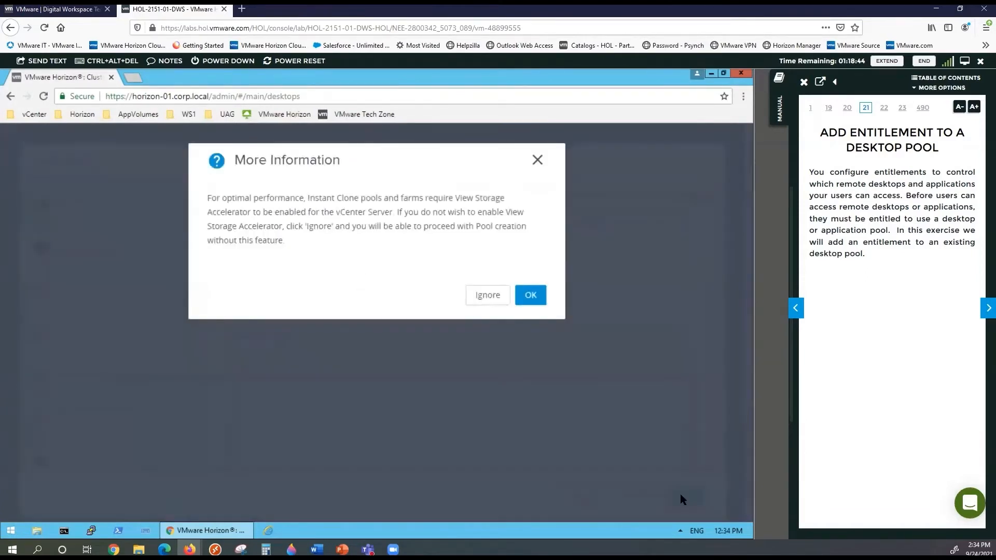
pyautogui.click(500, 295)
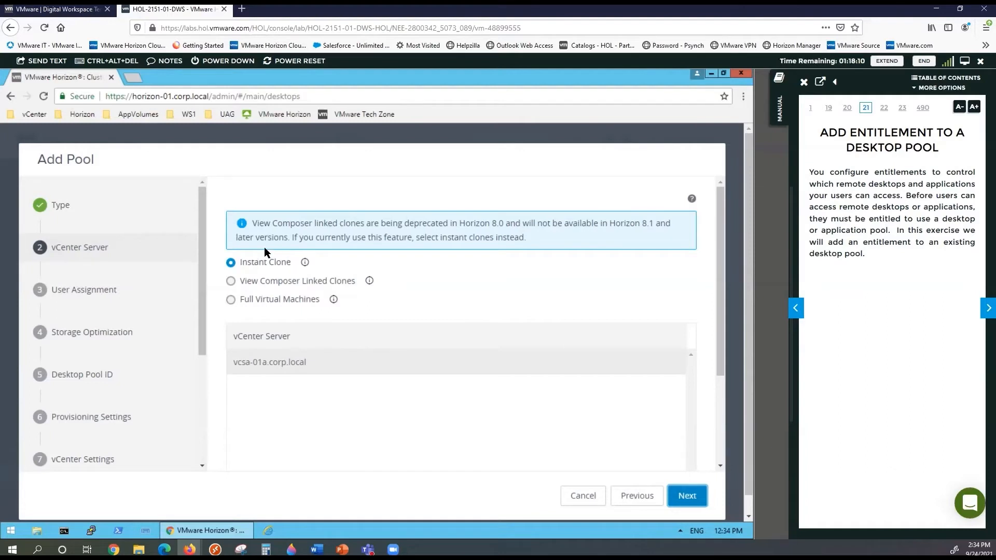
pyautogui.click(684, 497)
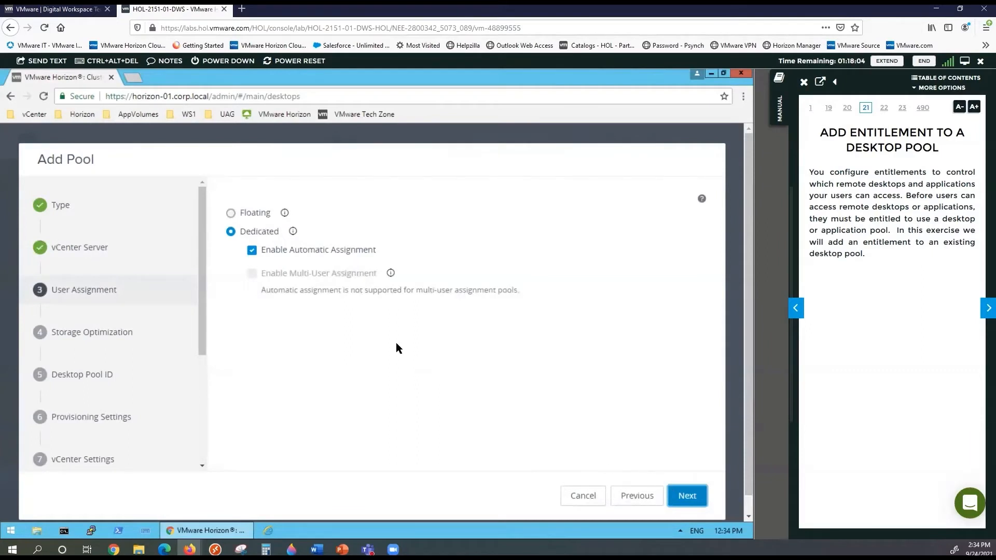
# Choose Floating user assignment, pass Storage Optimization, and cancel at the Desktop Pool ID step
pyautogui.click(249, 216)
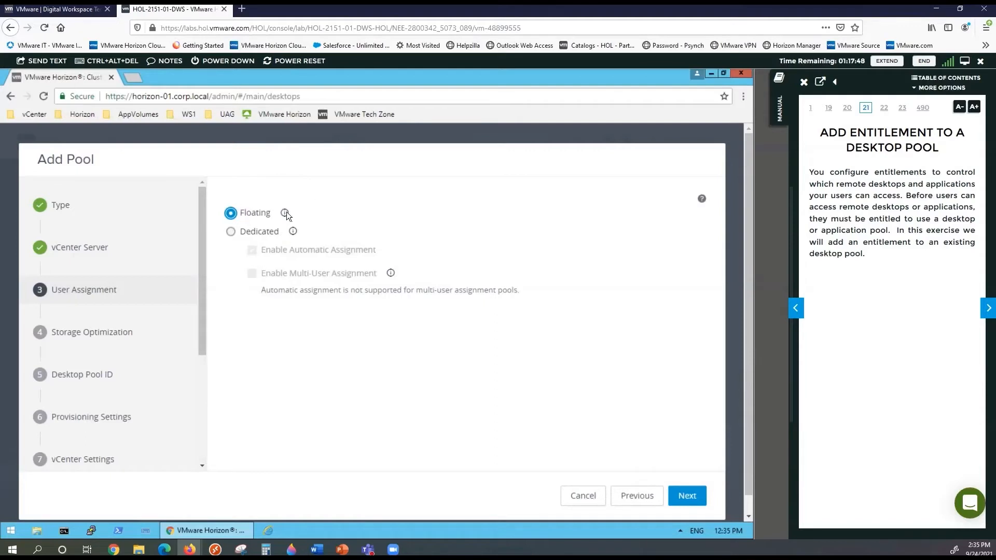
pyautogui.click(684, 495)
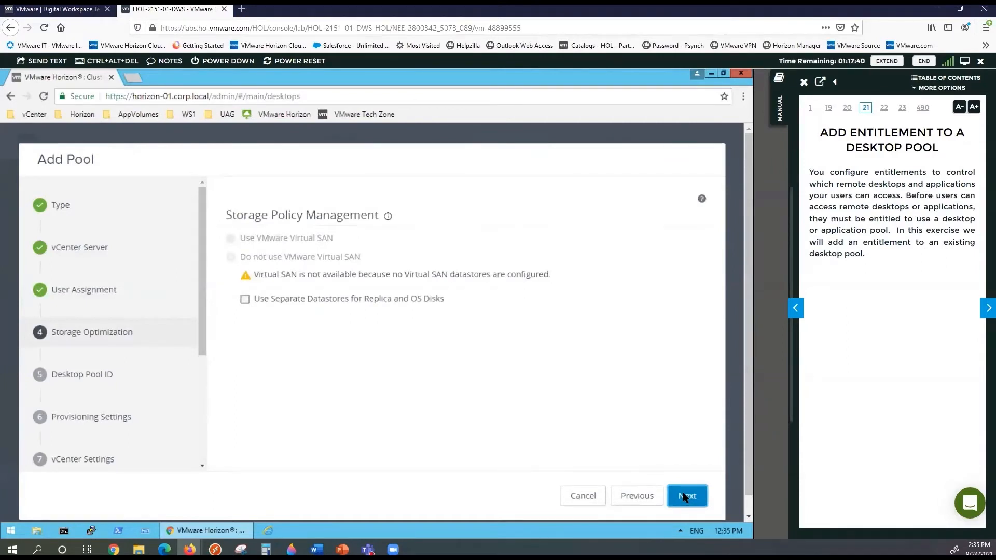
pyautogui.click(683, 492)
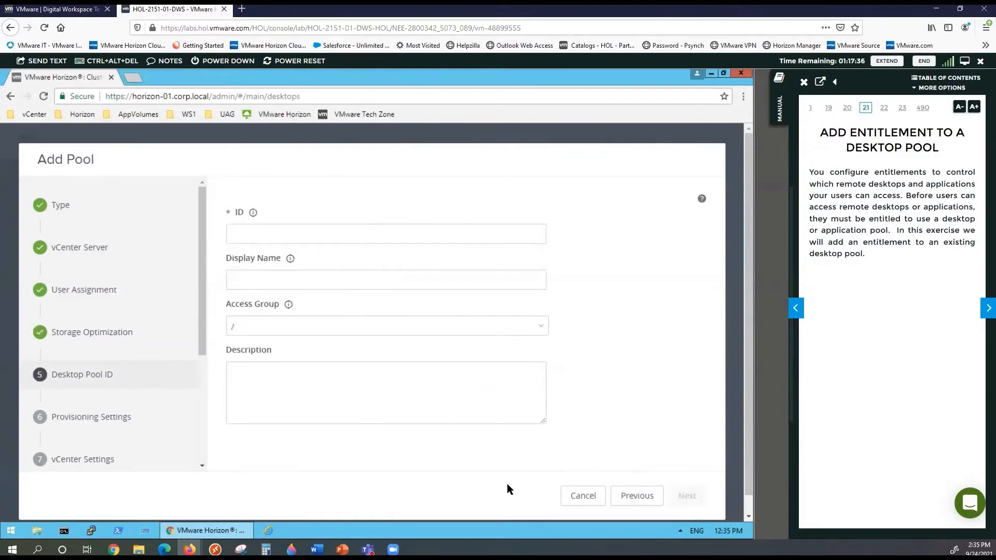
pyautogui.click(591, 496)
# Confirm the cancellation and scroll through IC-Pool1's Summary details
pyautogui.click(530, 260)
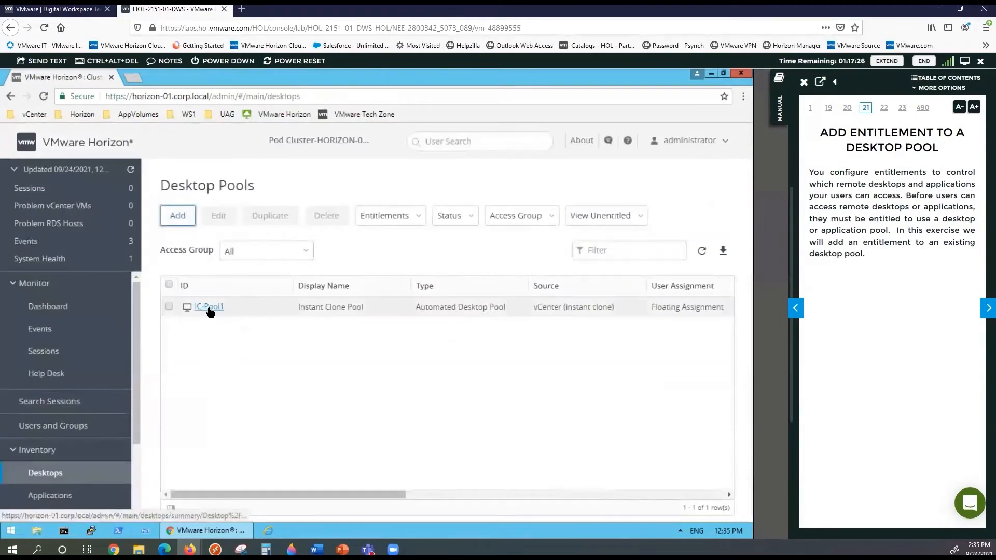
pyautogui.click(208, 308)
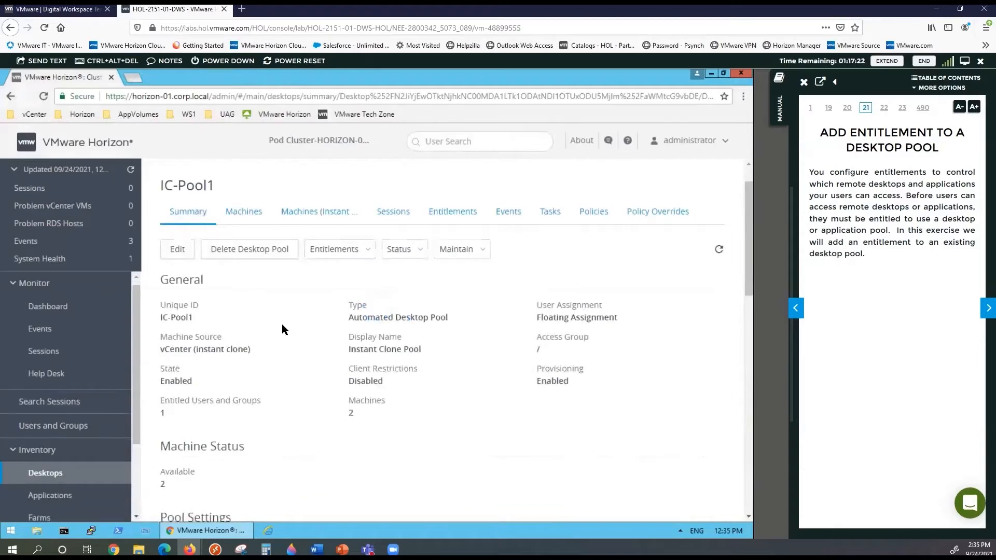
pyautogui.scroll(-5, 284, 310)
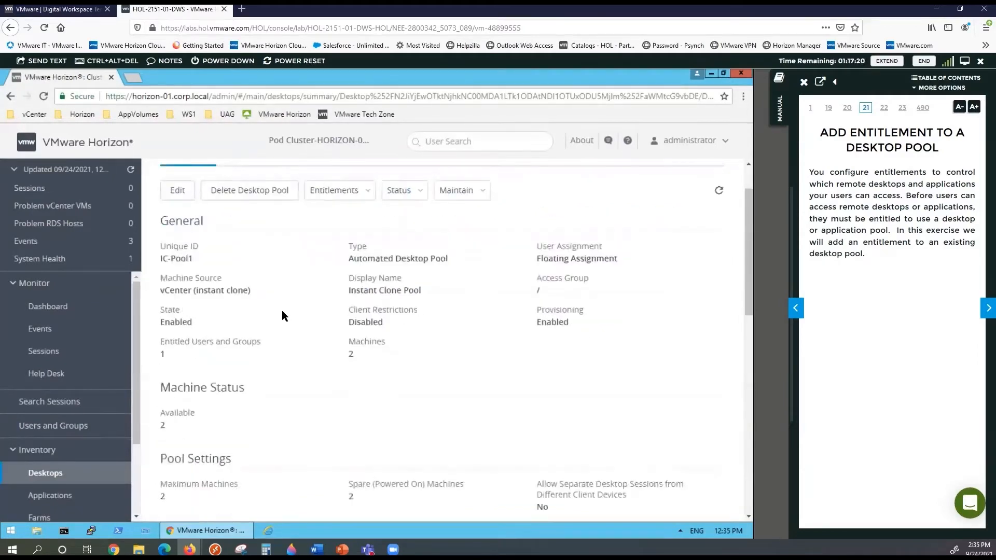
pyautogui.scroll(-5, 281, 311)
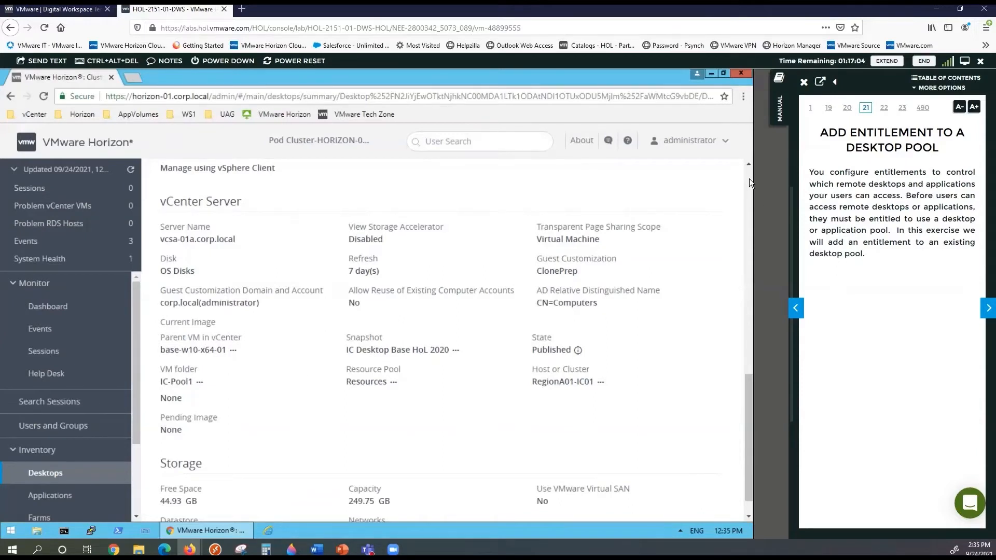
pyautogui.scroll(10, 749, 178)
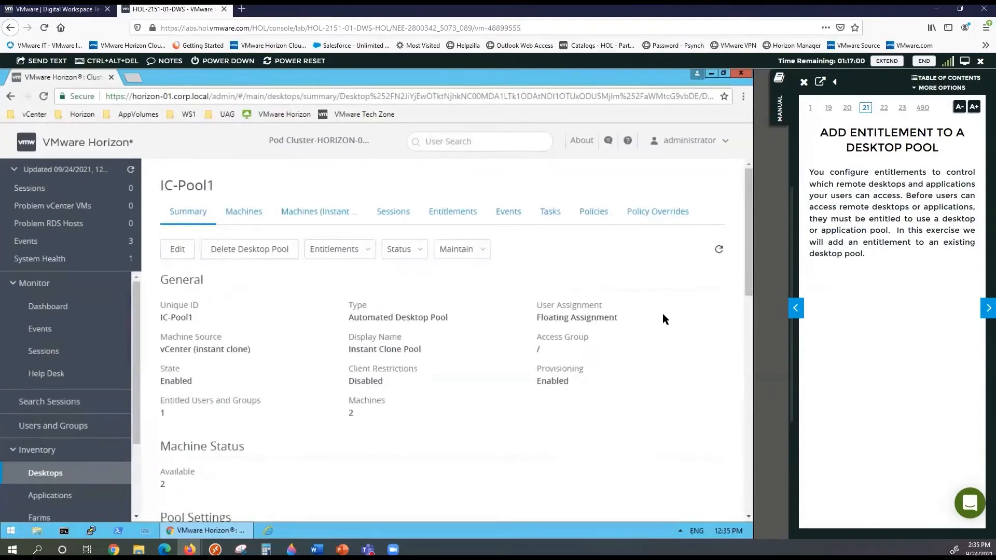
# View IC-Pool1's two instant-clone machines, then go back to its Summary tab
pyautogui.click(316, 220)
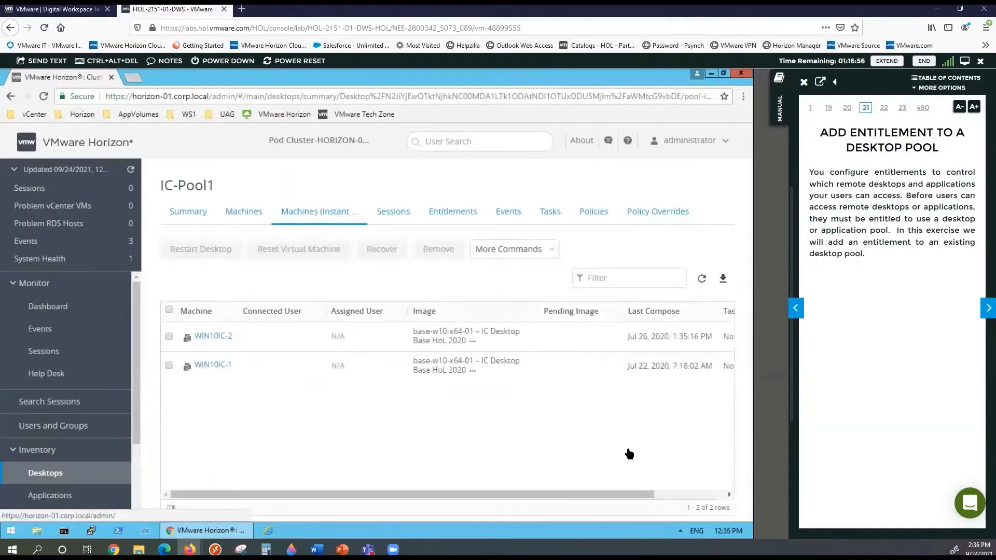
pyautogui.click(668, 494)
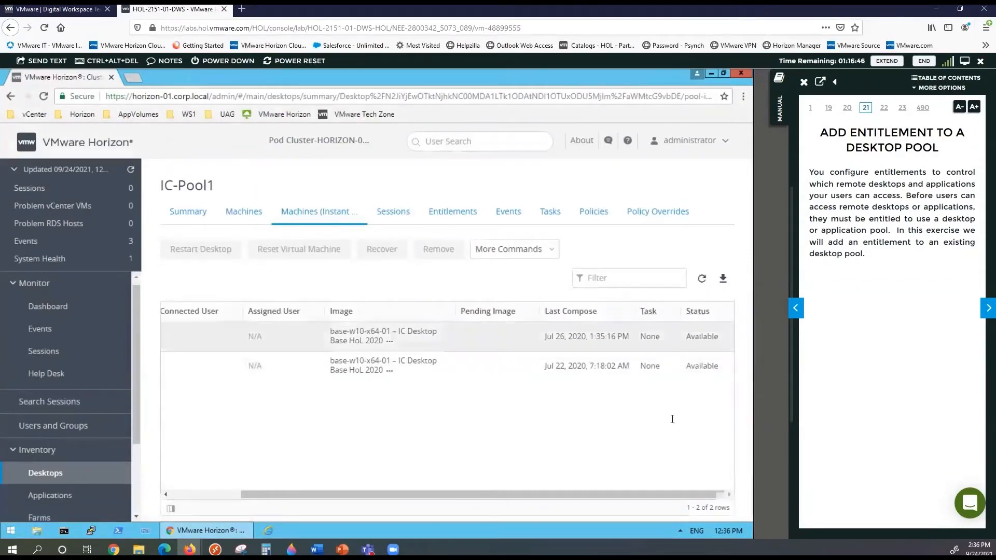
pyautogui.click(216, 493)
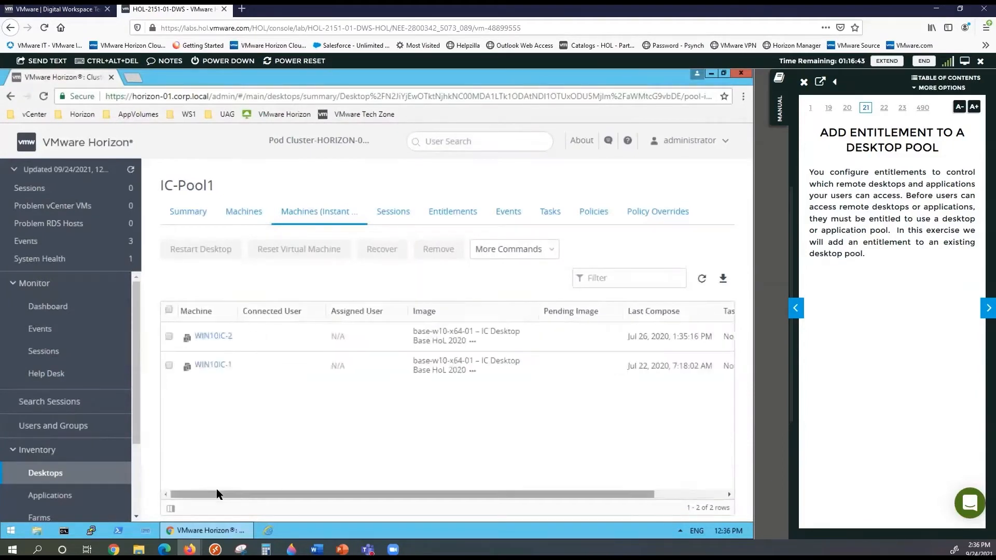
pyautogui.click(196, 212)
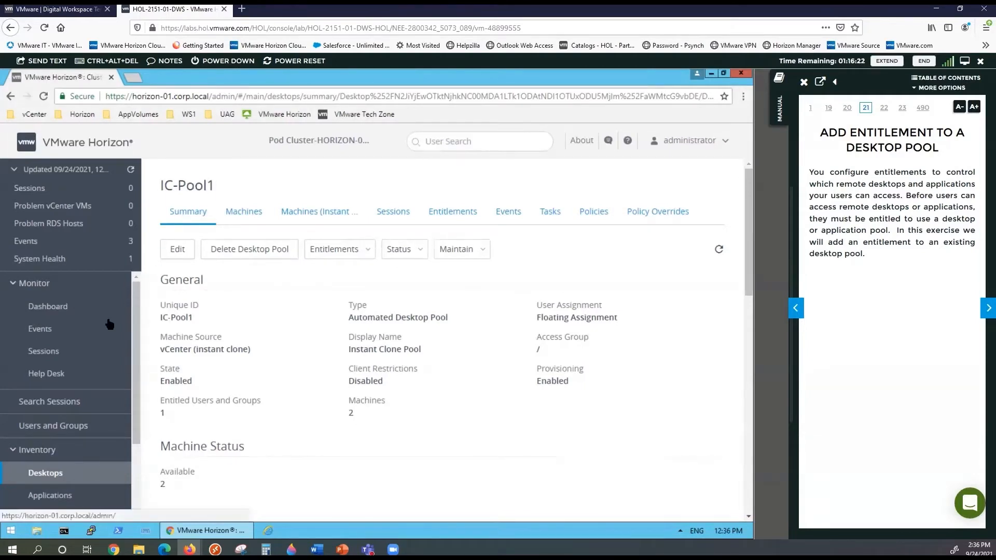
# Return to Desktop Pools, page the manual to page 26, and open IC-Pool1's Entitlements menu
pyautogui.click(75, 475)
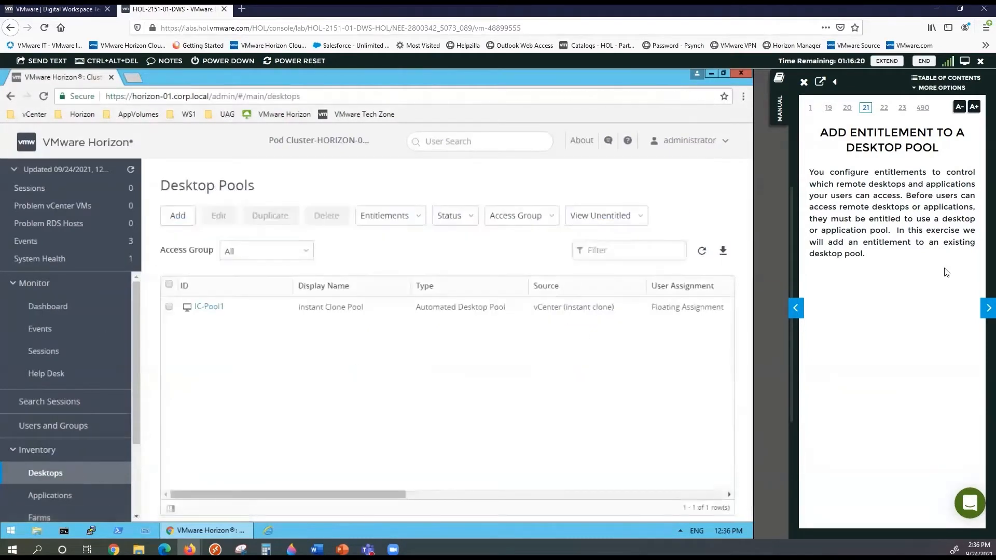
pyautogui.click(984, 311)
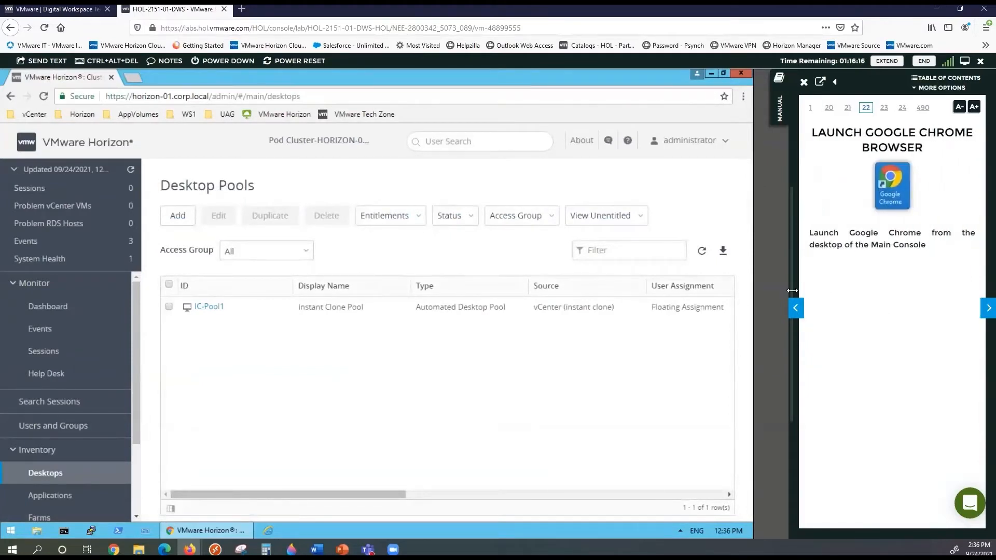
pyautogui.click(984, 311)
pyautogui.click(984, 310)
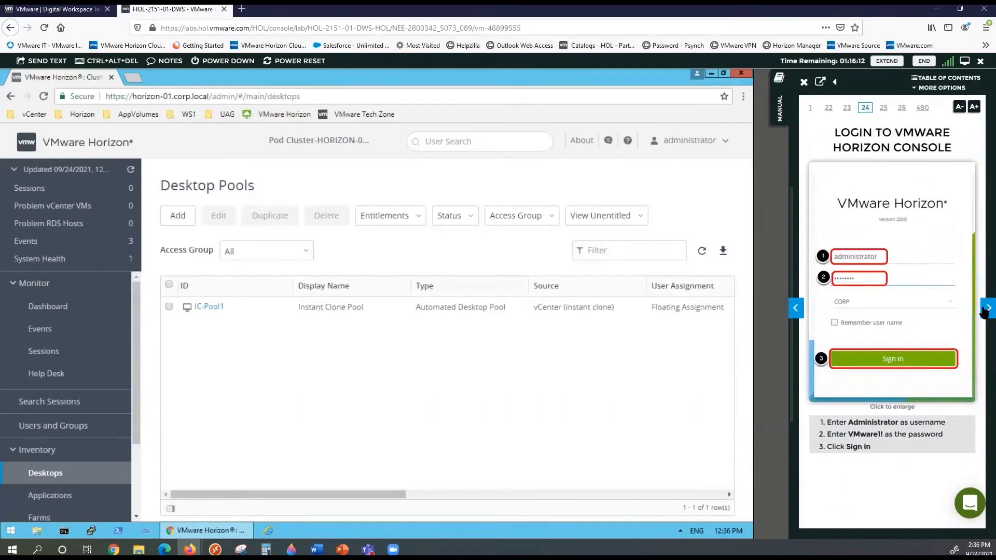
pyautogui.click(984, 311)
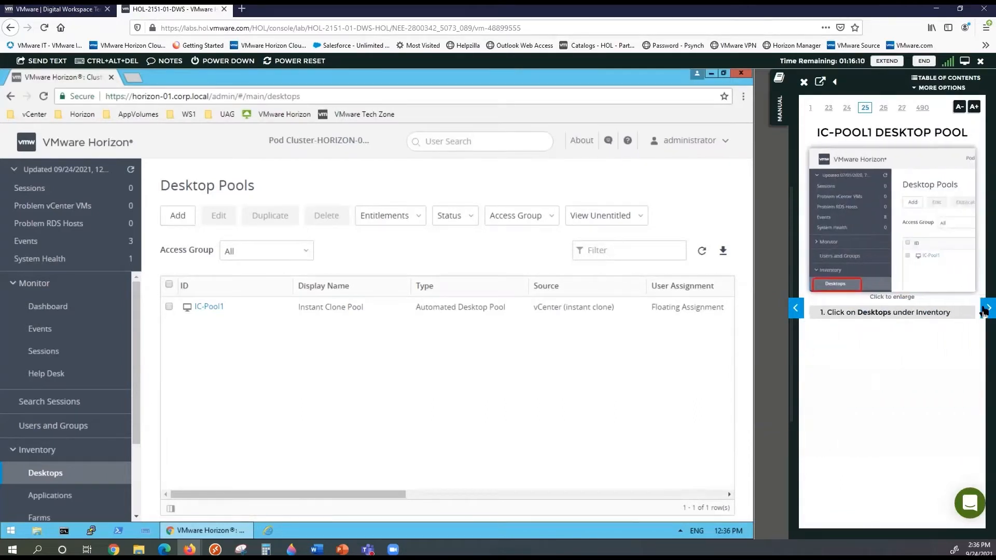
pyautogui.click(984, 310)
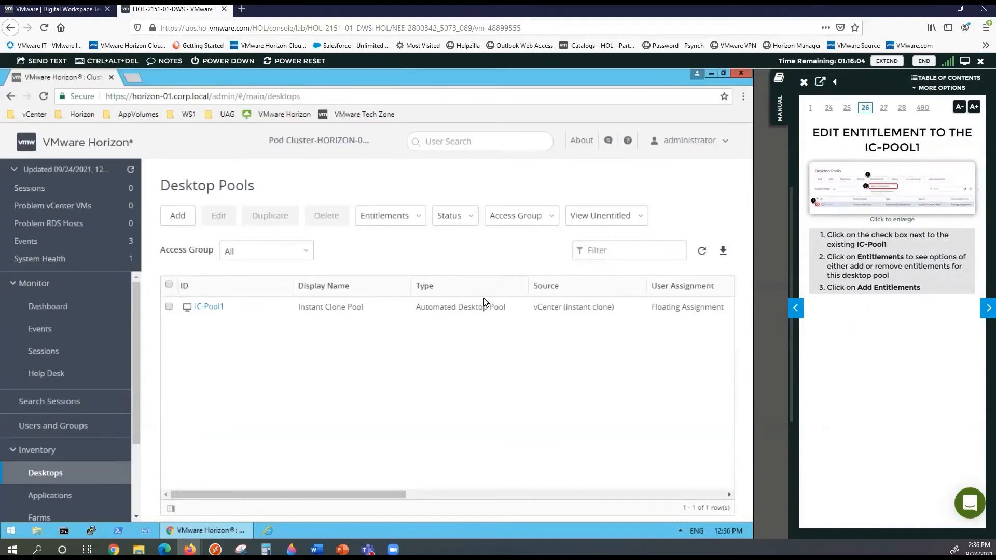
pyautogui.click(169, 307)
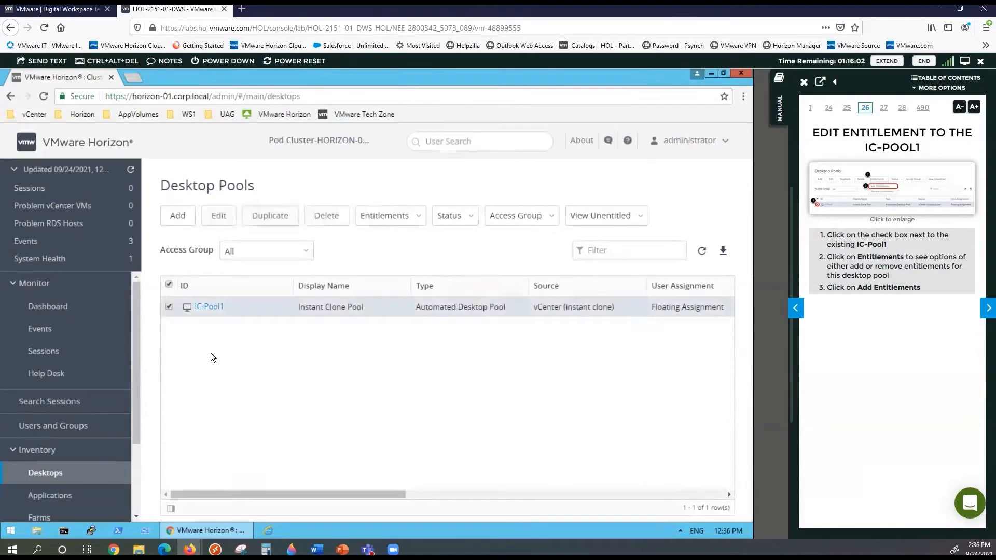
pyautogui.click(407, 217)
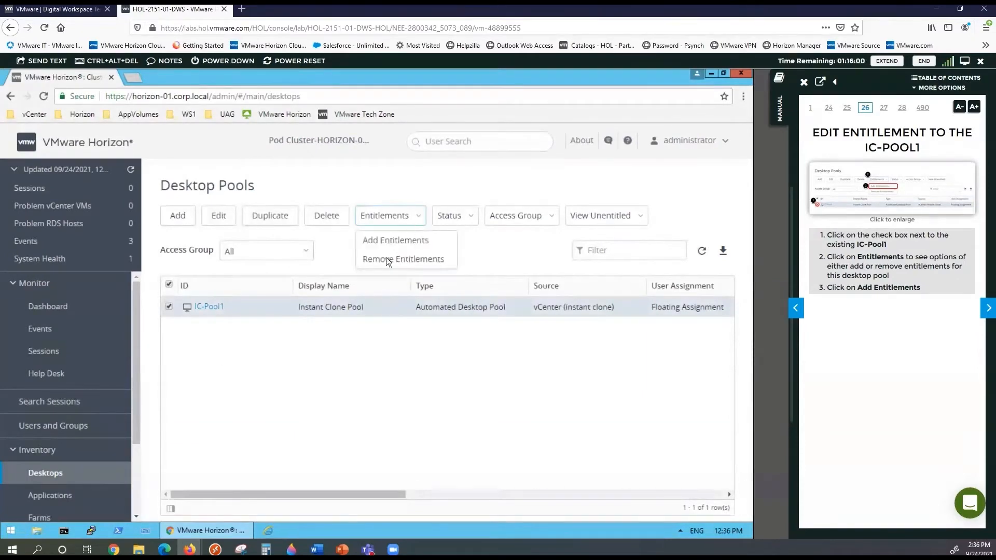
# Begin adding entitlements to IC-Pool1 and page the manual to the user search steps
pyautogui.click(392, 240)
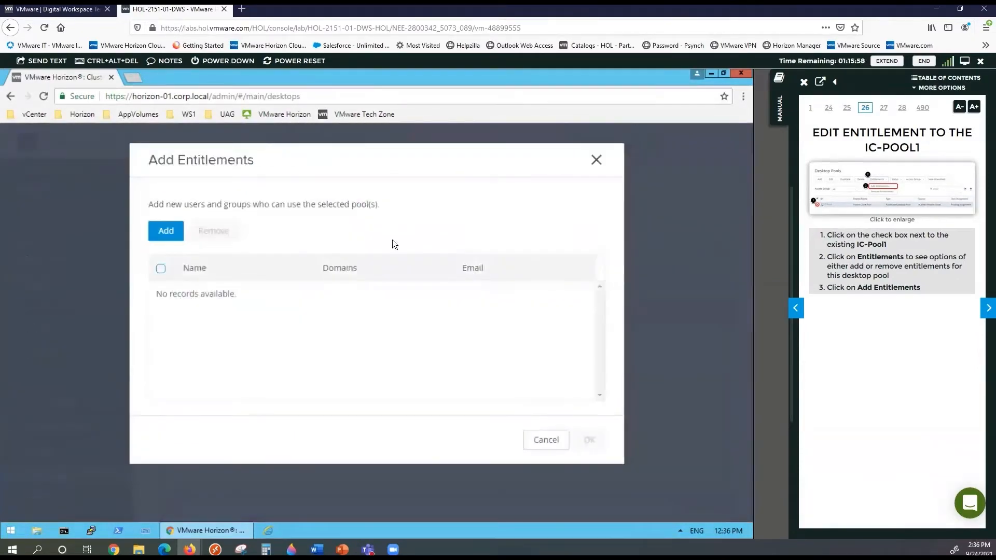
pyautogui.click(985, 313)
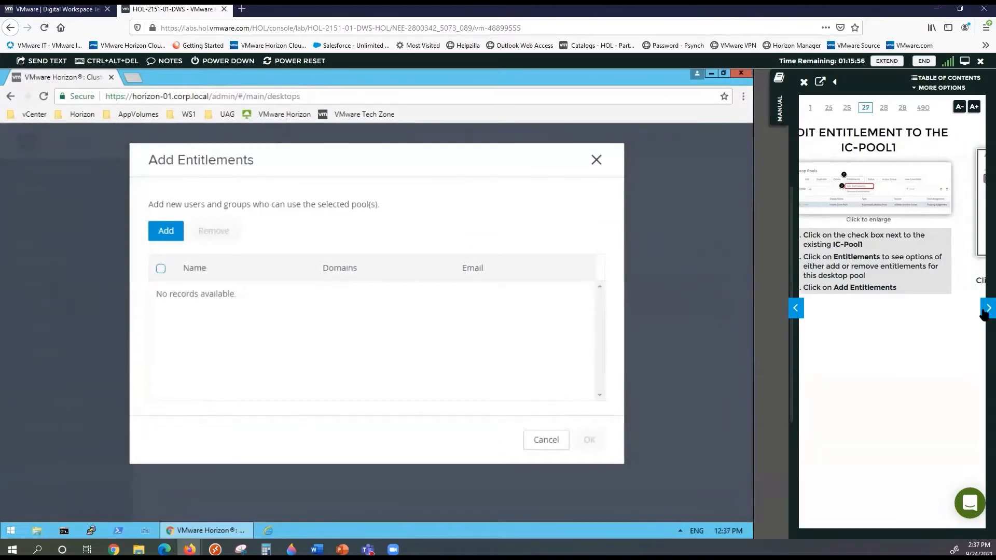
pyautogui.click(985, 313)
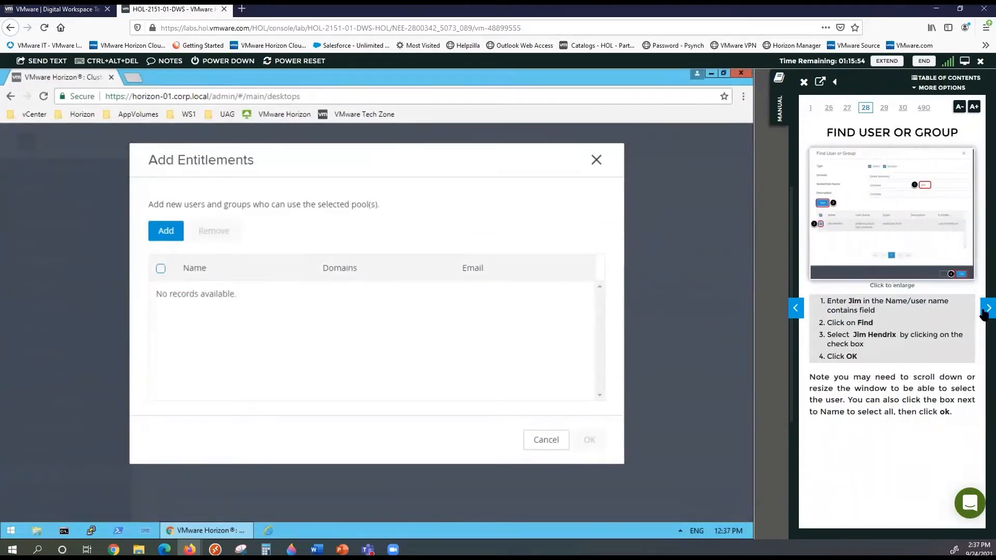
# Search for the user named in the manual, select them, and add them to the entitlements
pyautogui.click(171, 234)
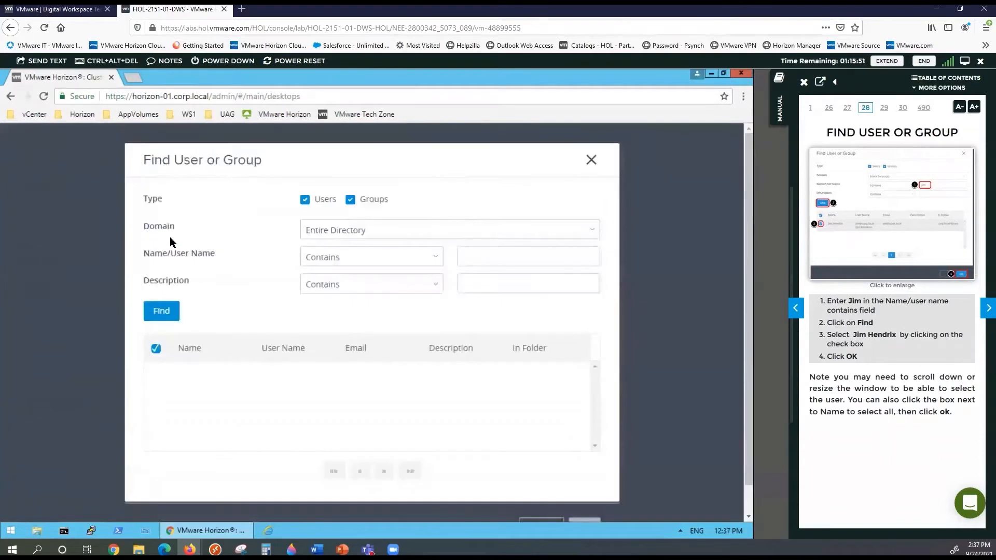
pyautogui.doubleClick(861, 336)
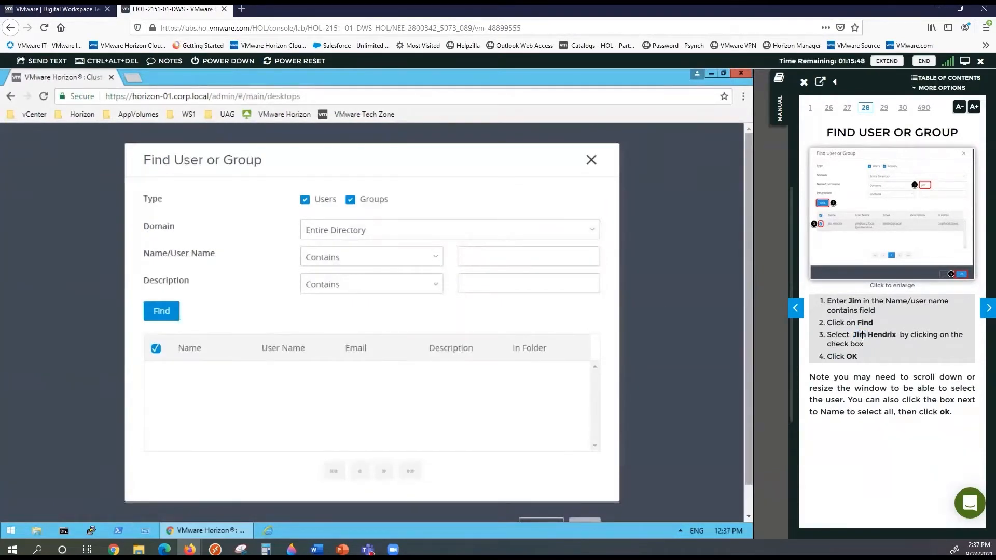
pyautogui.tripleClick(862, 335)
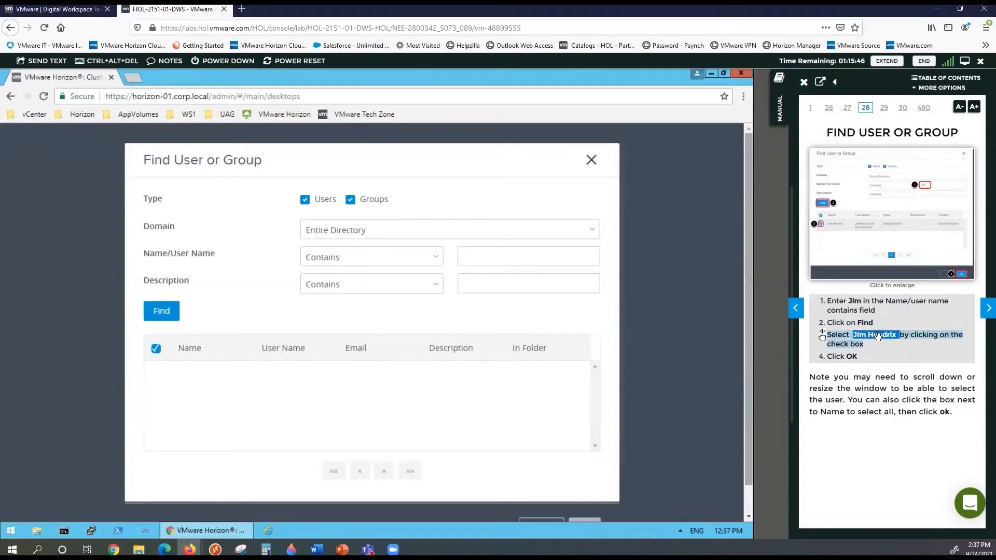
pyautogui.moveTo(878, 337); pyautogui.dragTo(527, 259)
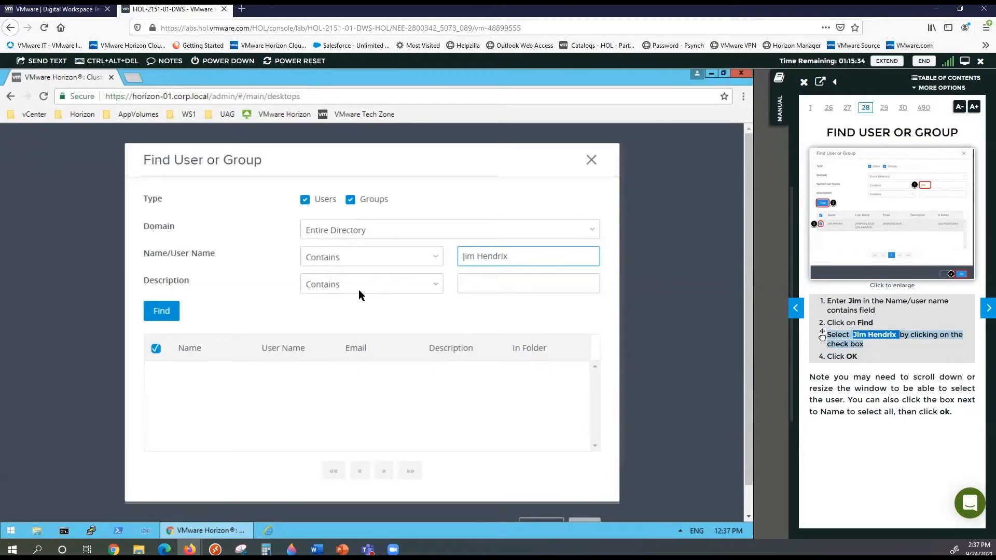
pyautogui.click(161, 314)
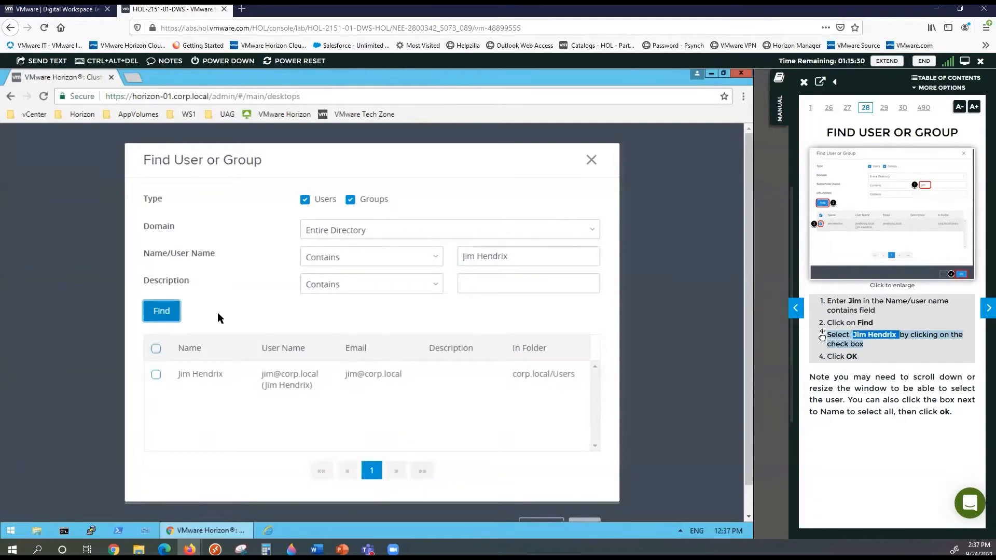
pyautogui.click(156, 374)
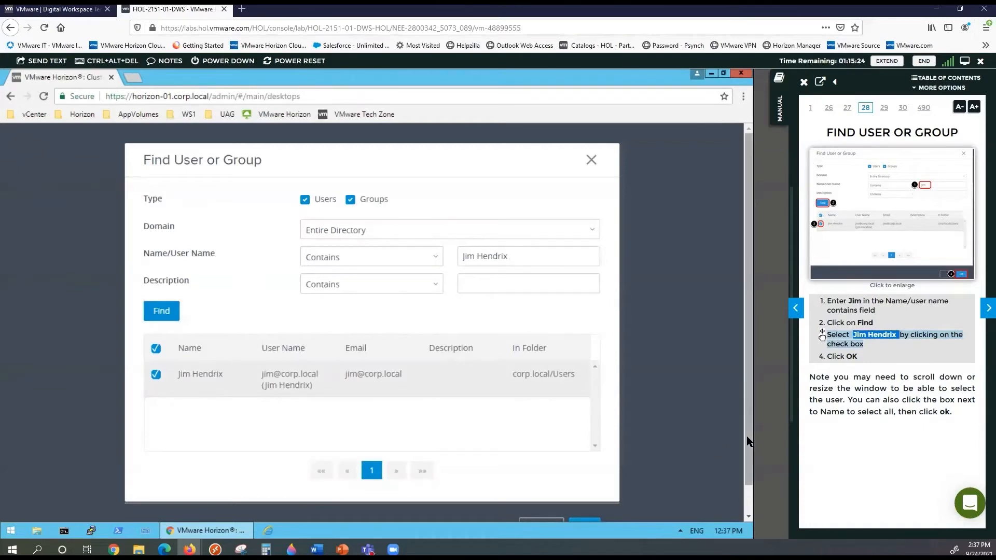
pyautogui.moveTo(746, 439); pyautogui.dragTo(753, 482)
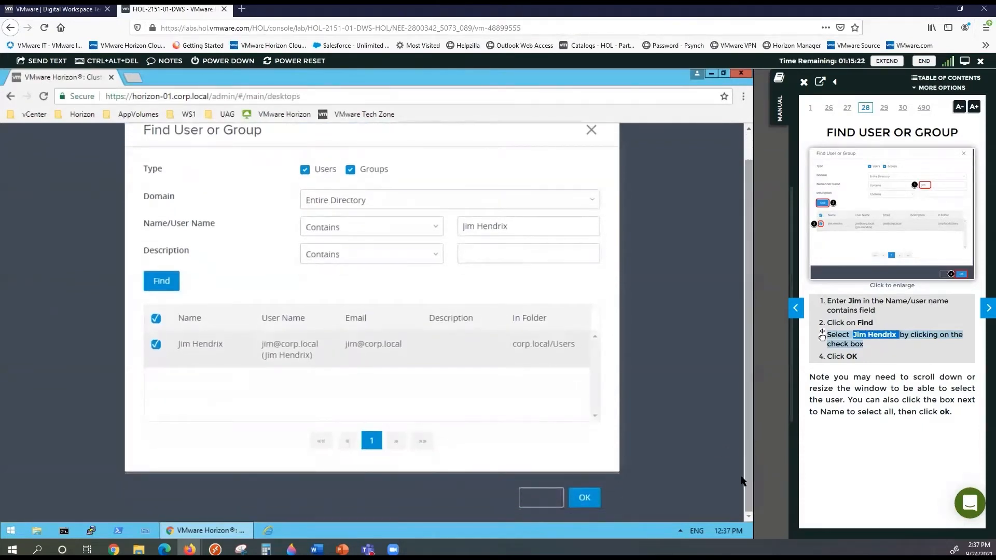
pyautogui.click(584, 495)
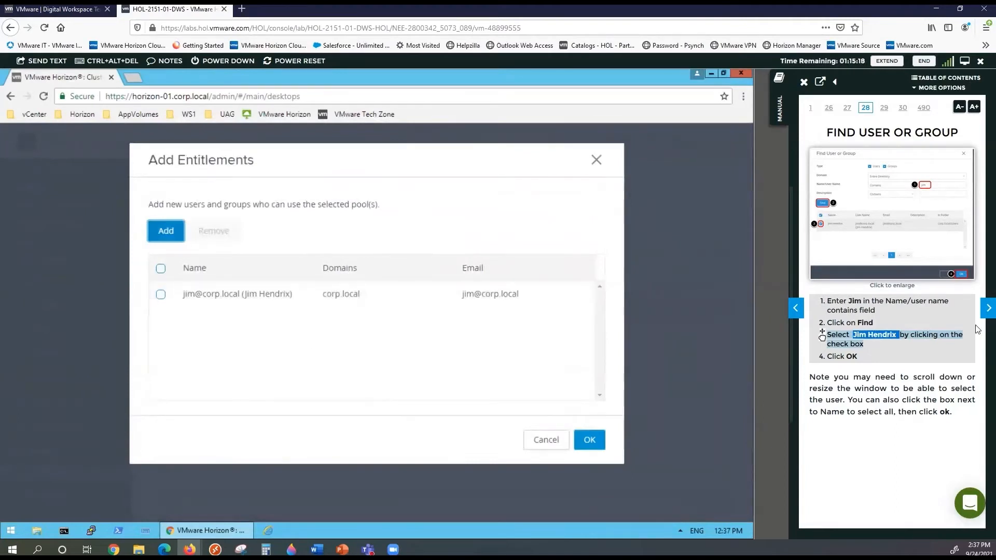
pyautogui.click(986, 310)
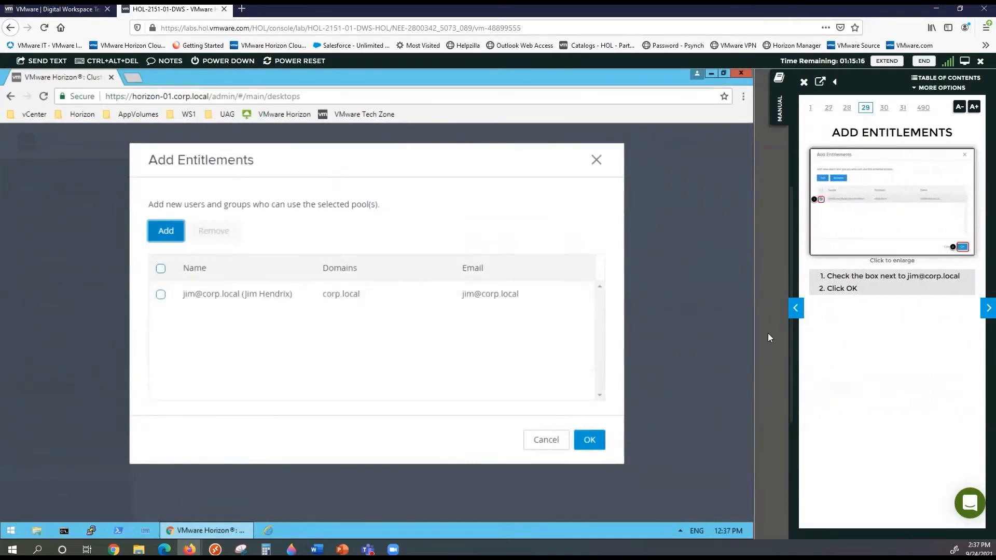
# Save the new user entitlement and verify it on IC-Pool1's Entitlements tab, manual at page 32
pyautogui.click(591, 442)
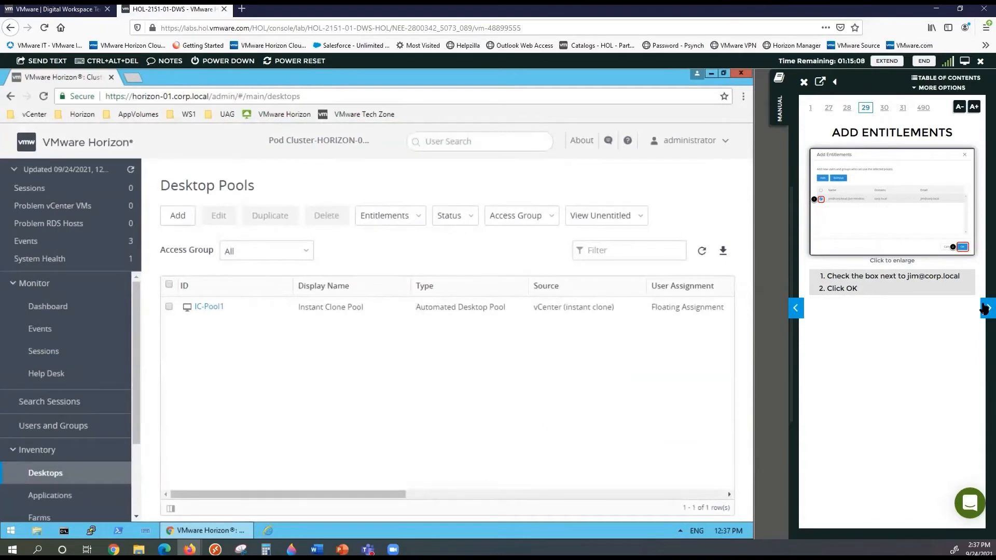
pyautogui.click(985, 308)
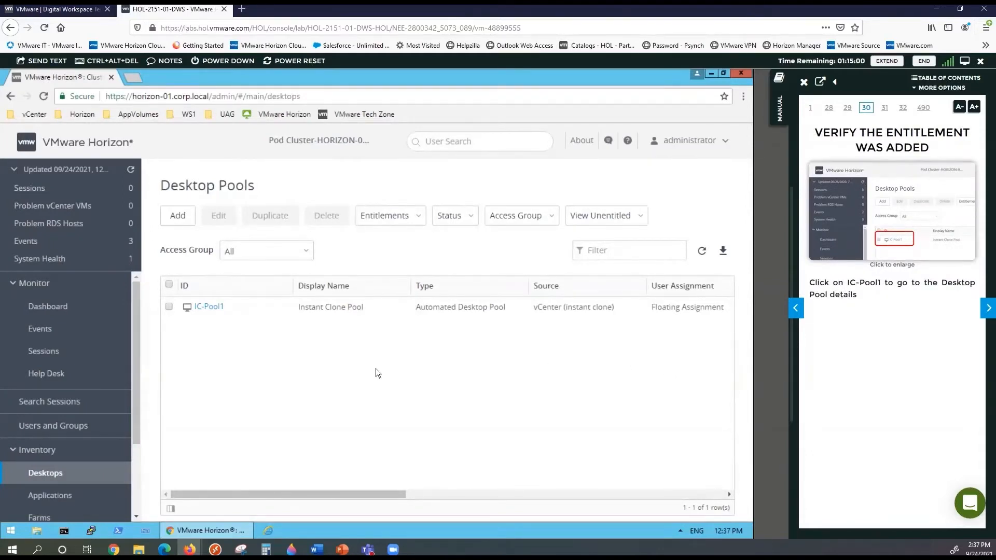
pyautogui.click(210, 306)
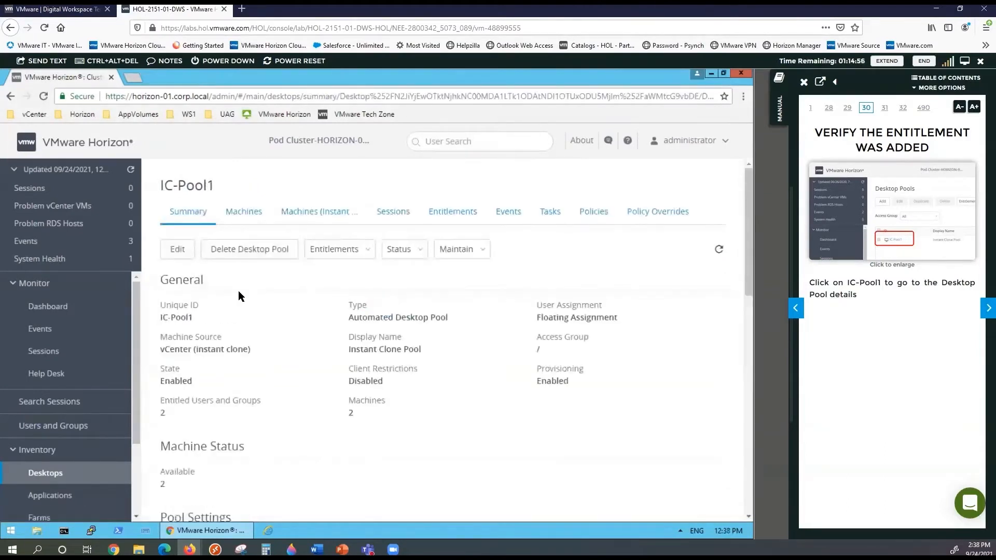
pyautogui.click(454, 214)
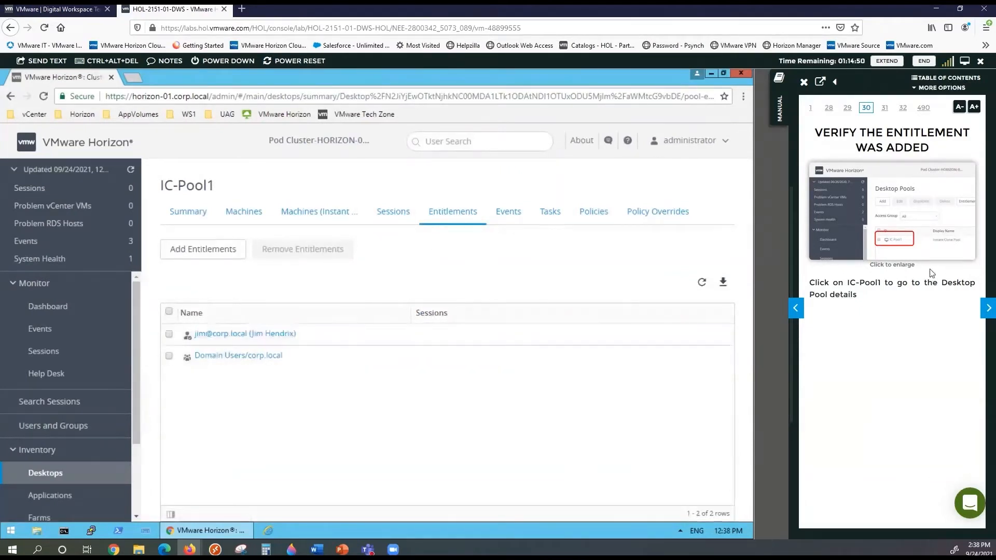
pyautogui.click(985, 309)
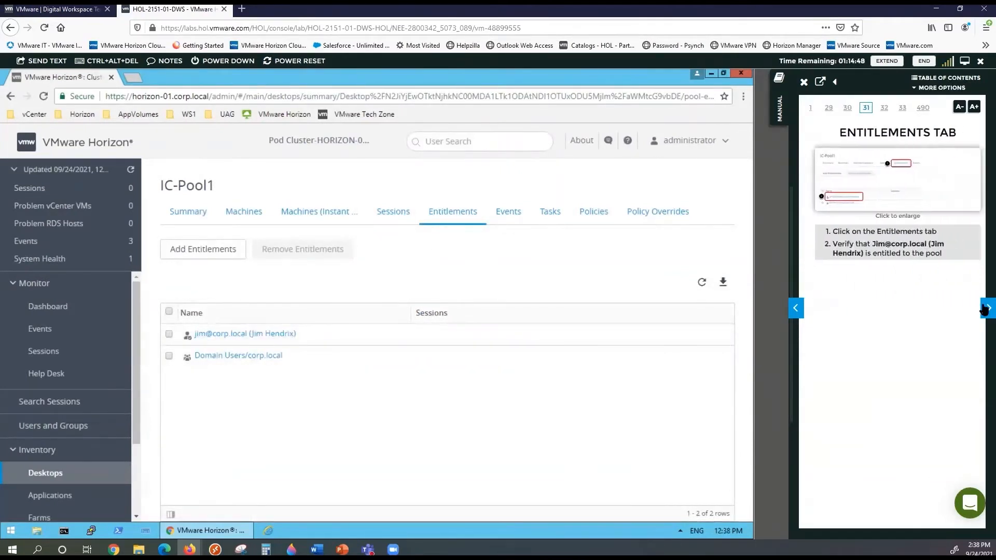
pyautogui.click(985, 310)
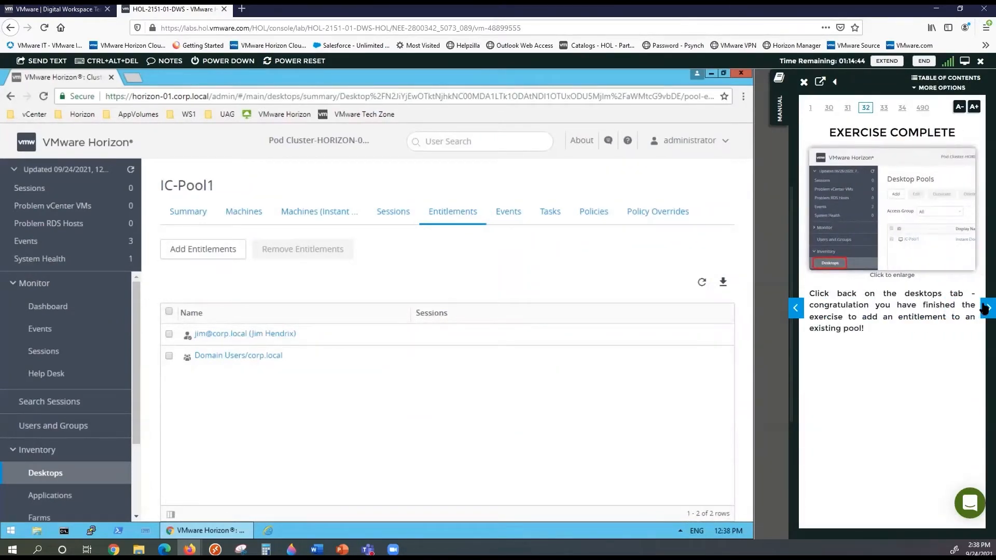
# Page the manual to Module 2, Create an RDSH Farm - Instant Clones, and return Horizon to the Dashboard
pyautogui.click(985, 309)
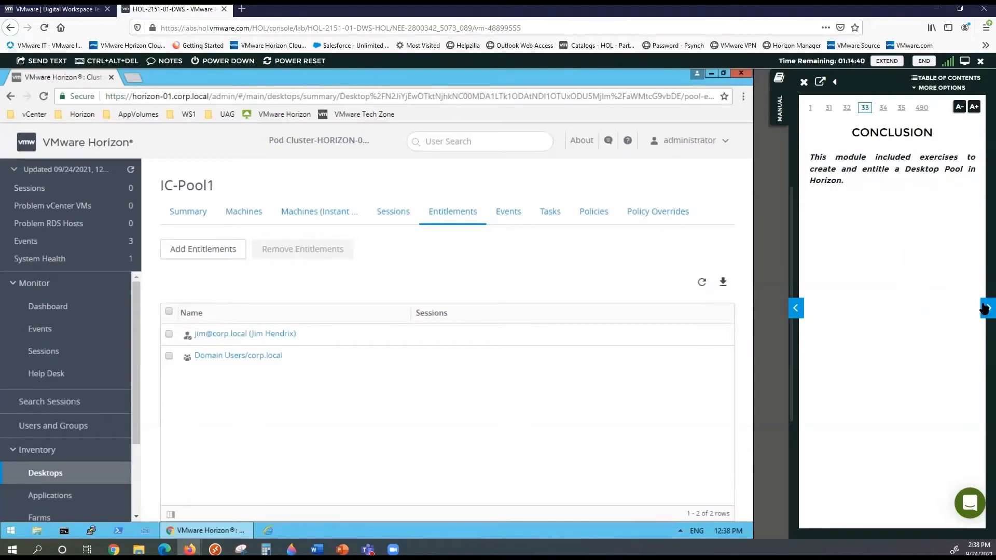
pyautogui.click(986, 308)
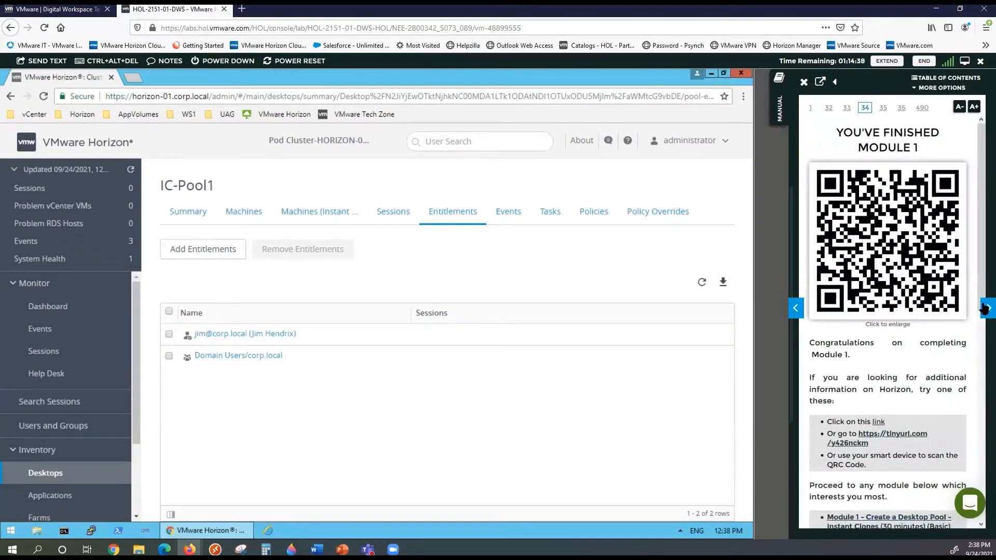
pyautogui.click(985, 309)
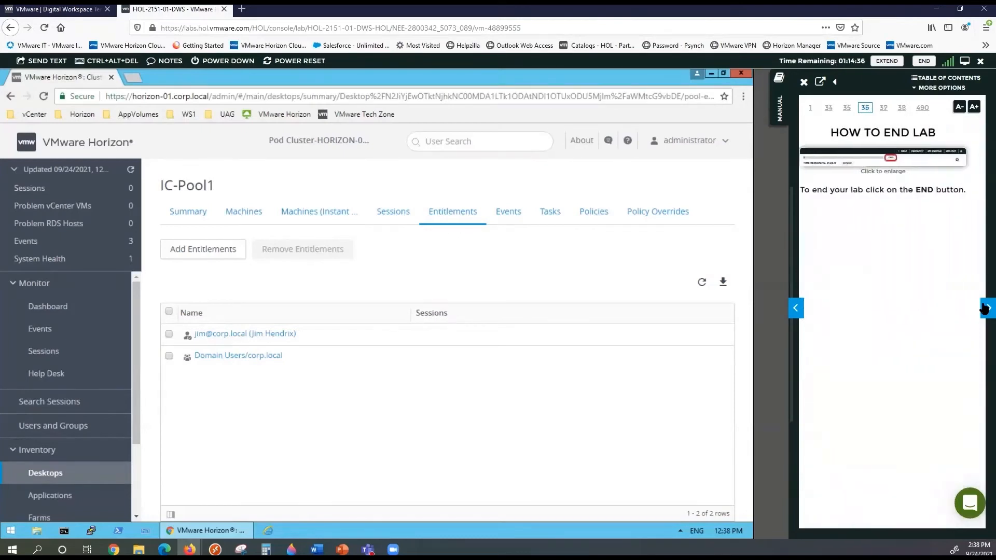
pyautogui.click(986, 308)
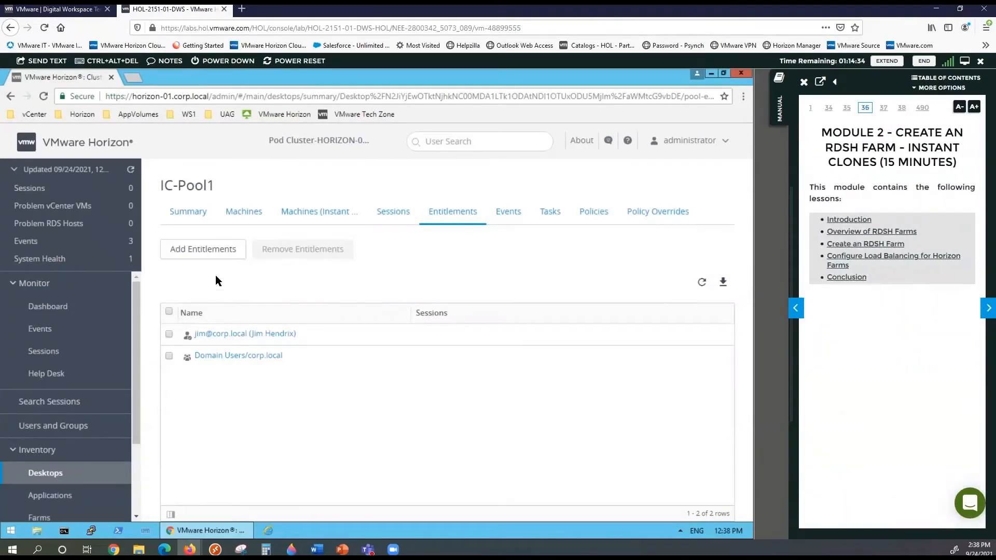
pyautogui.click(189, 216)
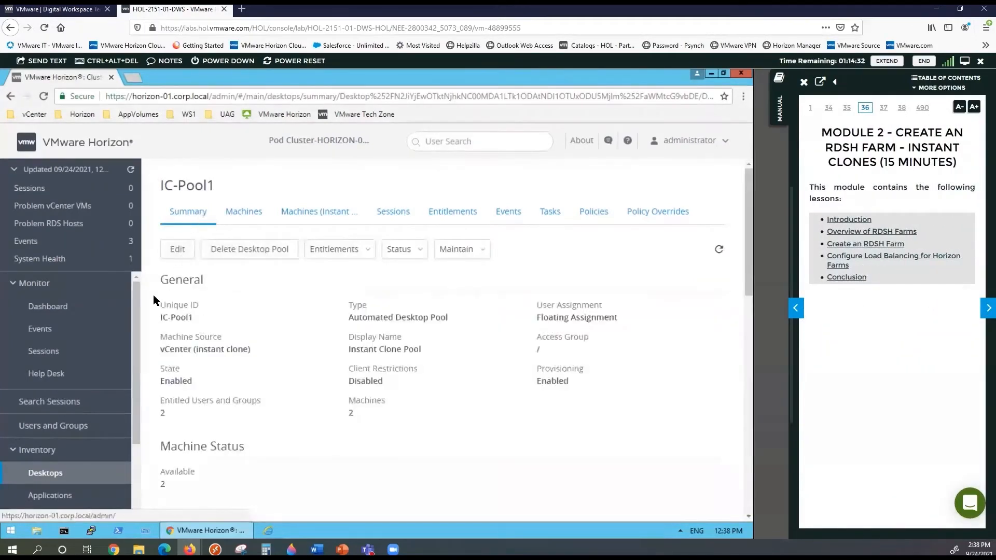
pyautogui.click(83, 310)
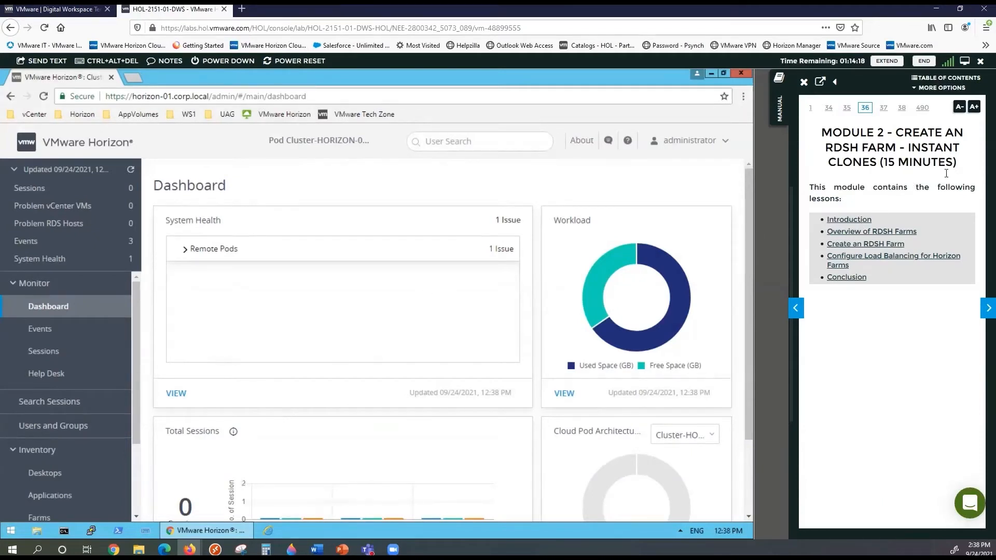
# Page the manual ahead to page 40, RDSH Farm Types, and enlarge its farm diagram
pyautogui.click(986, 310)
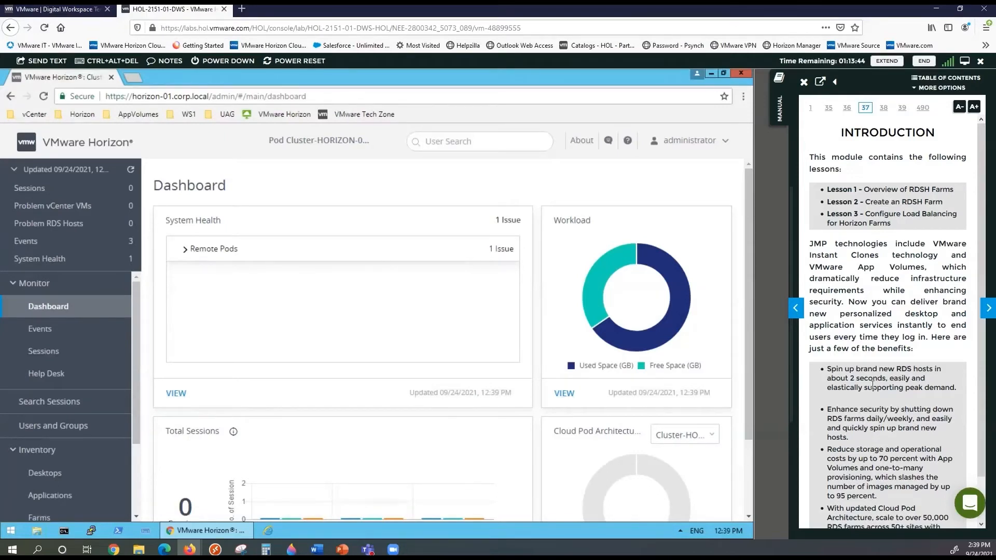
pyautogui.click(984, 310)
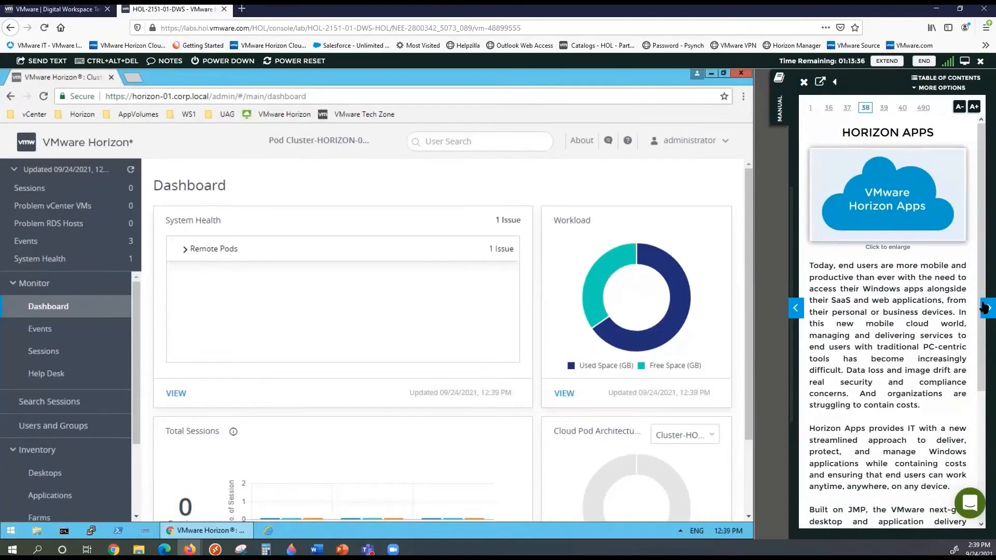
pyautogui.click(984, 308)
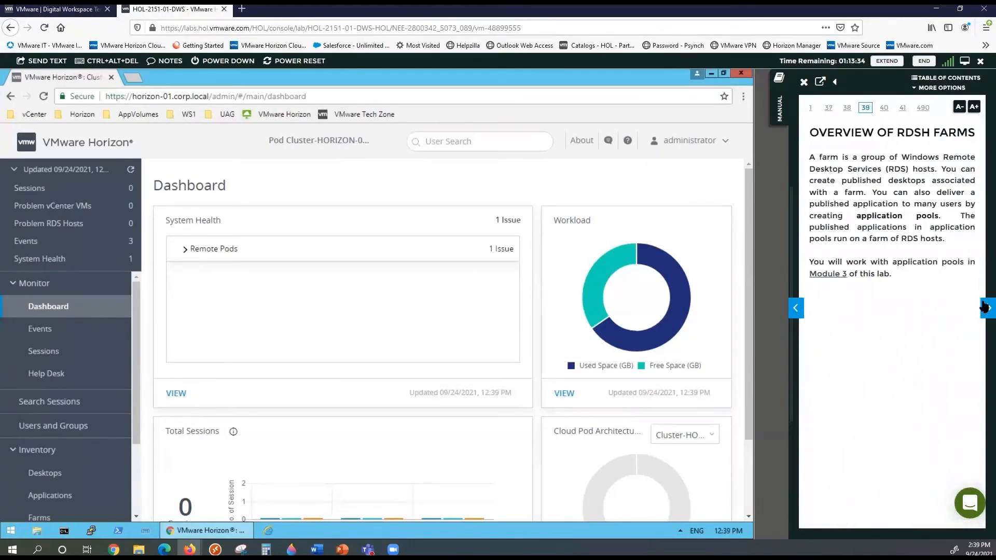
pyautogui.click(984, 308)
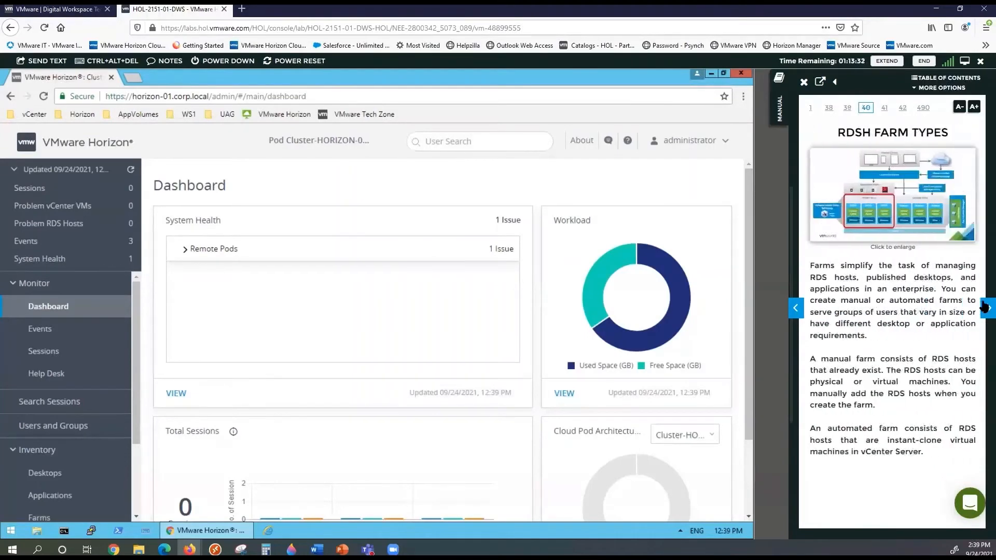
pyautogui.click(906, 184)
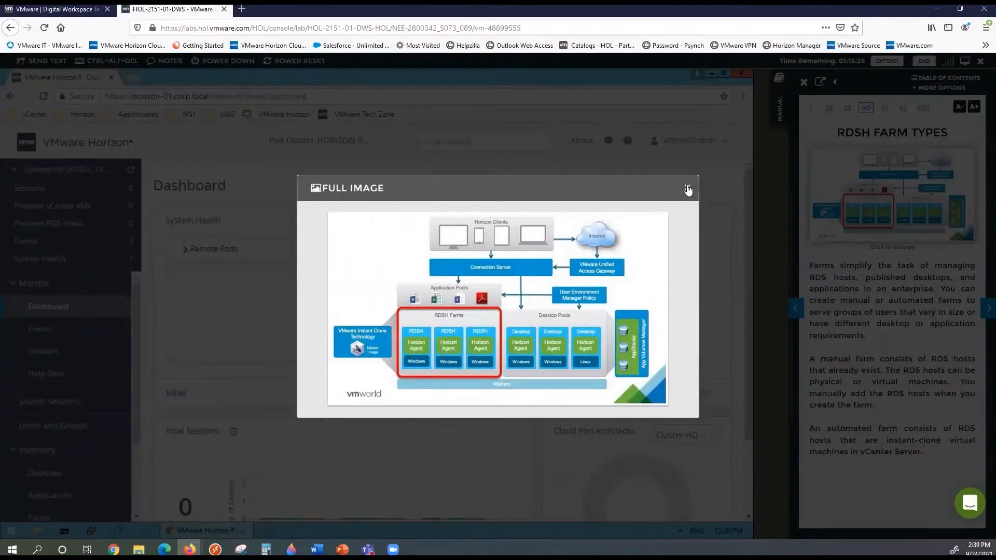
# View the Instant Clone RDSH Farms diagram on page 41, then move on to page 42
pyautogui.click(688, 190)
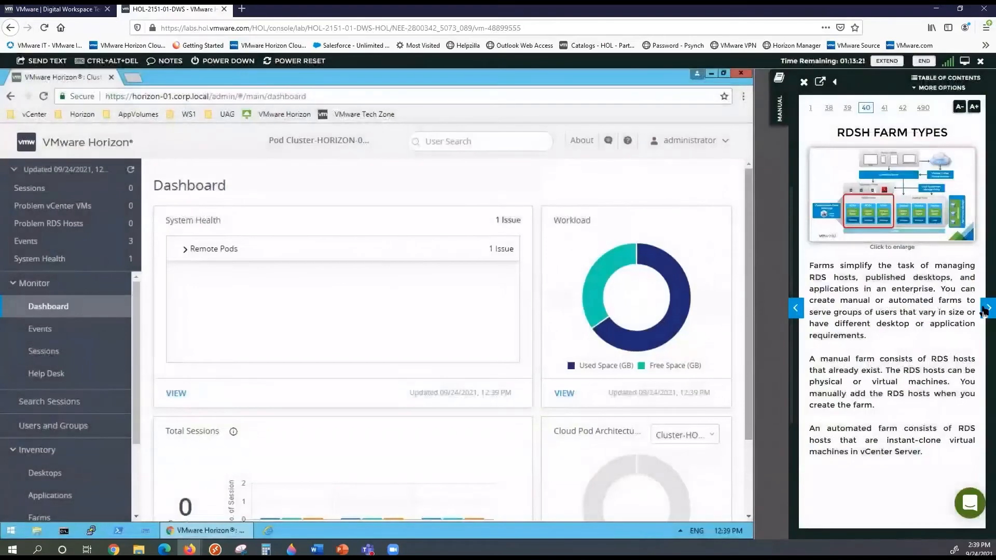
pyautogui.click(986, 310)
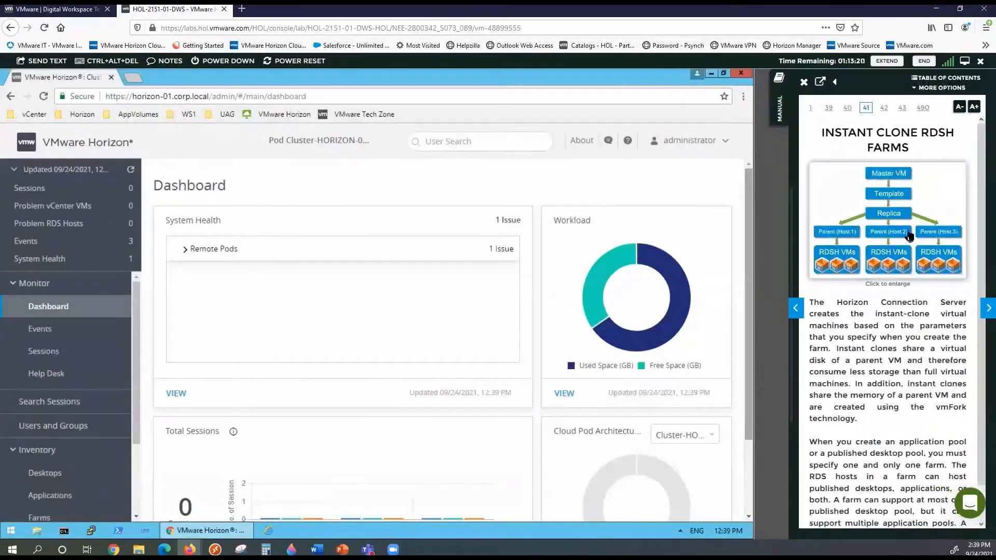
pyautogui.click(907, 234)
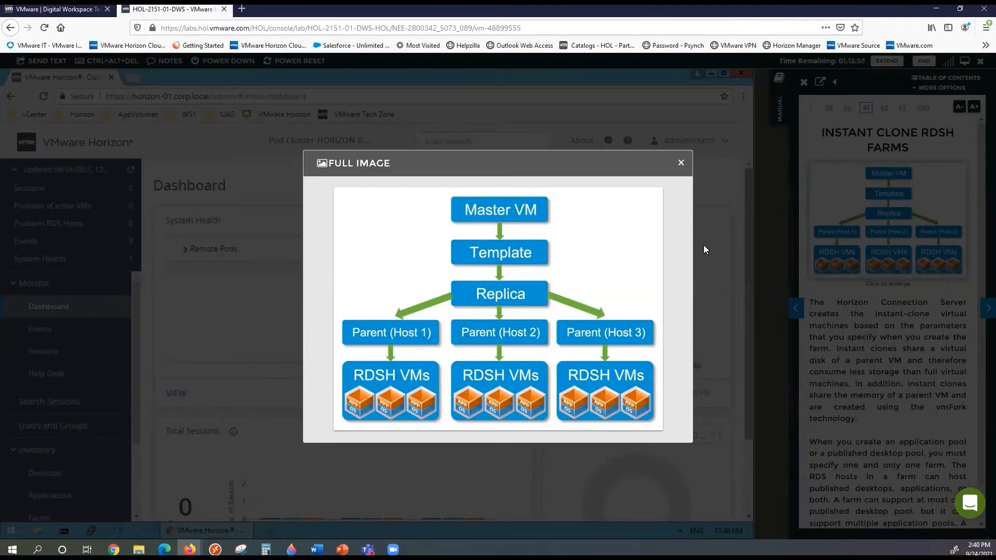
pyautogui.click(681, 165)
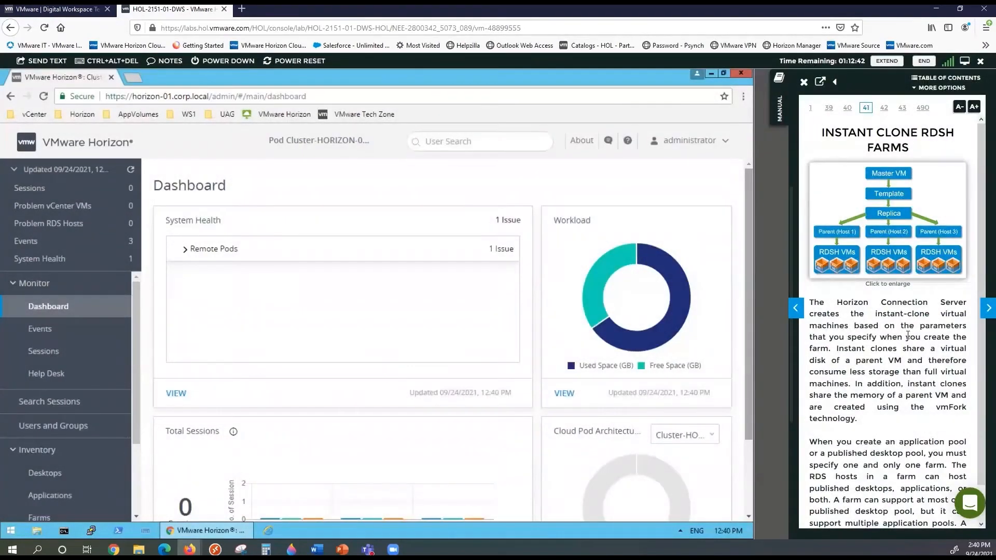
pyautogui.click(985, 308)
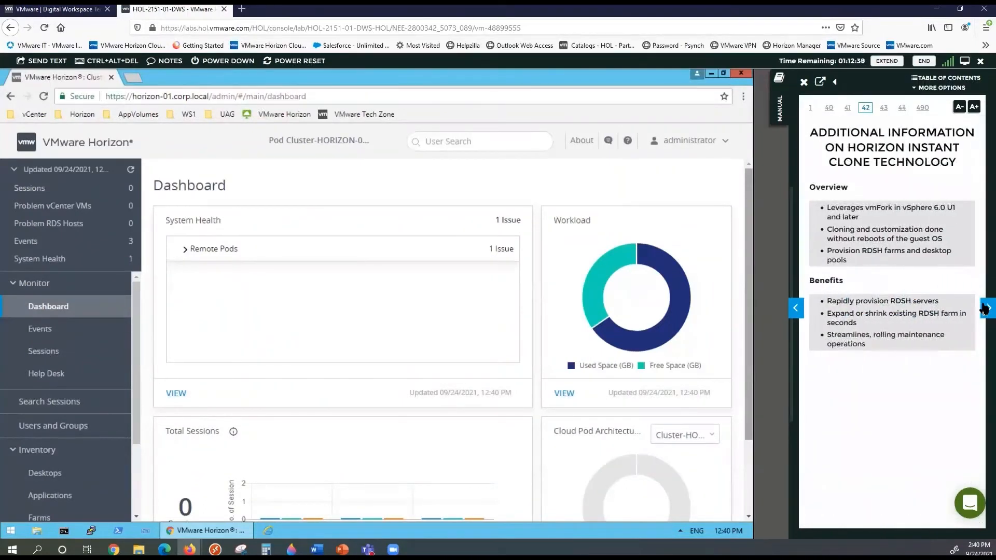
# Page back and forth through the manual to land on page 46, Configure Load Balancing for Horizon Farms
pyautogui.click(986, 309)
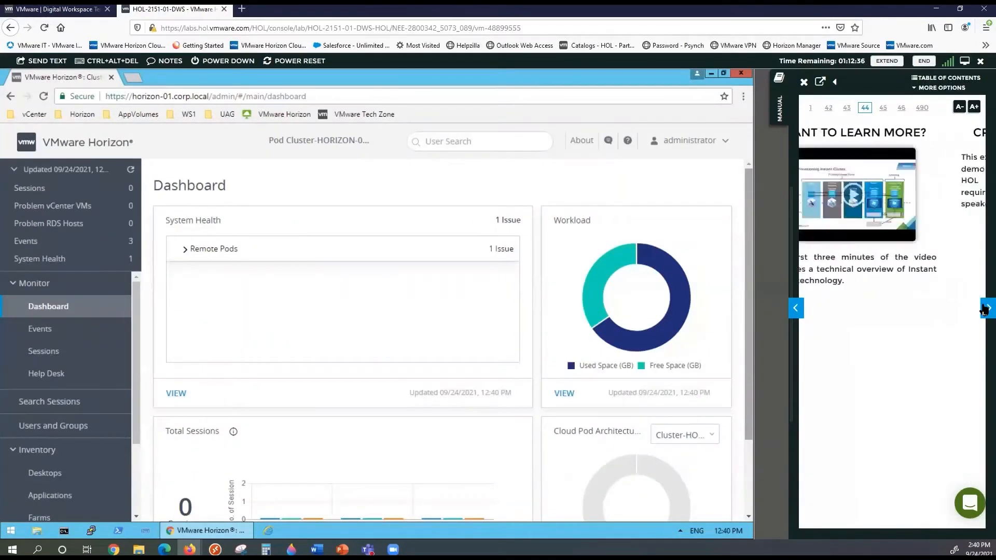
pyautogui.click(985, 309)
pyautogui.click(794, 311)
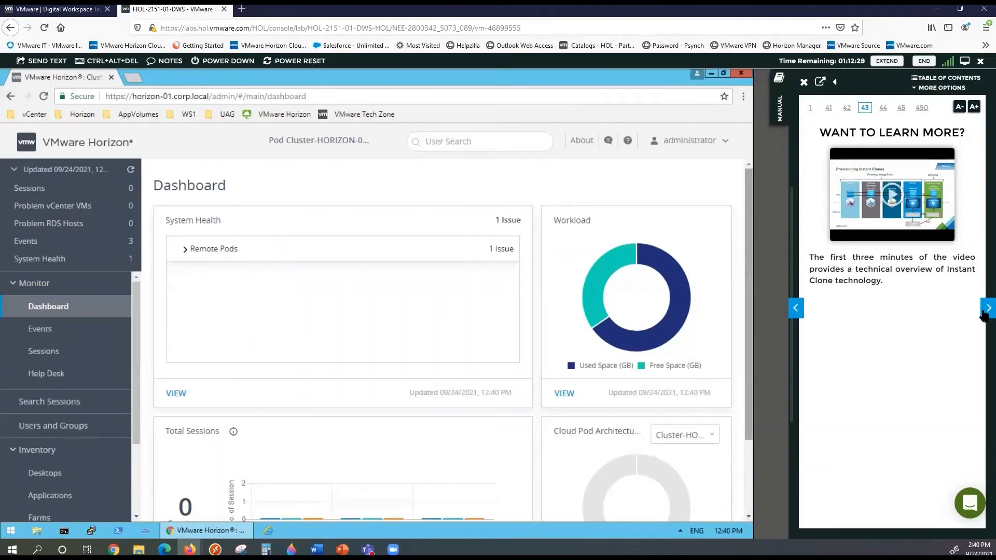
pyautogui.click(983, 313)
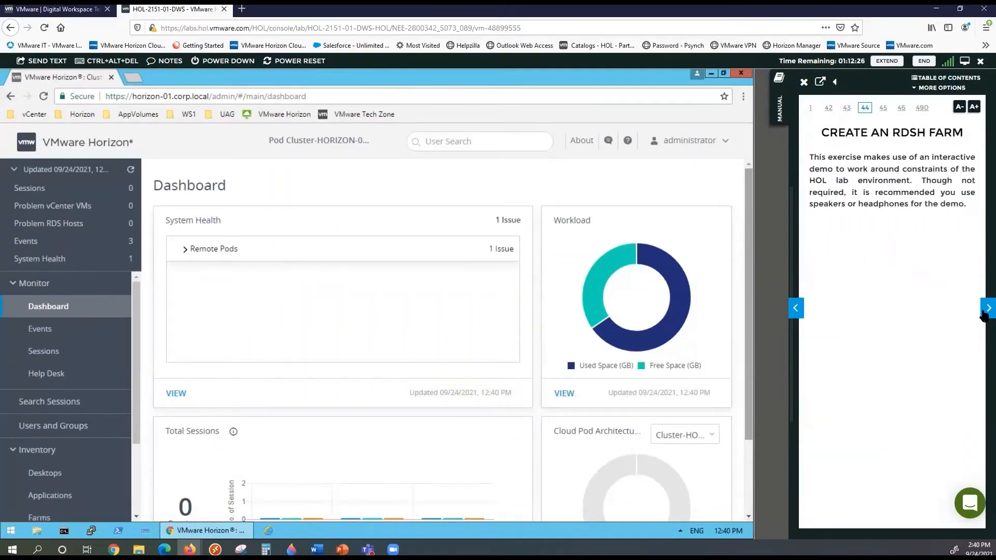
pyautogui.click(984, 313)
pyautogui.click(983, 313)
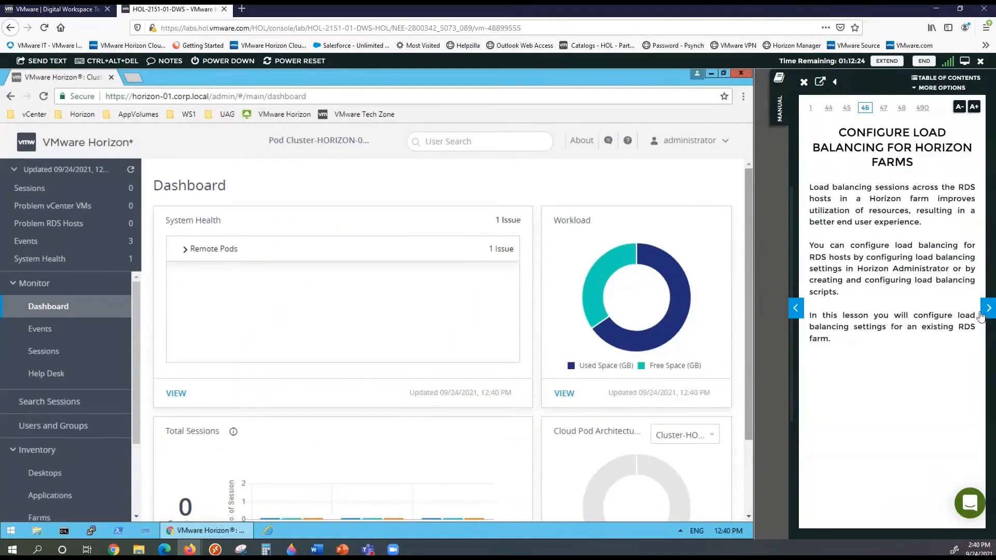
pyautogui.click(798, 311)
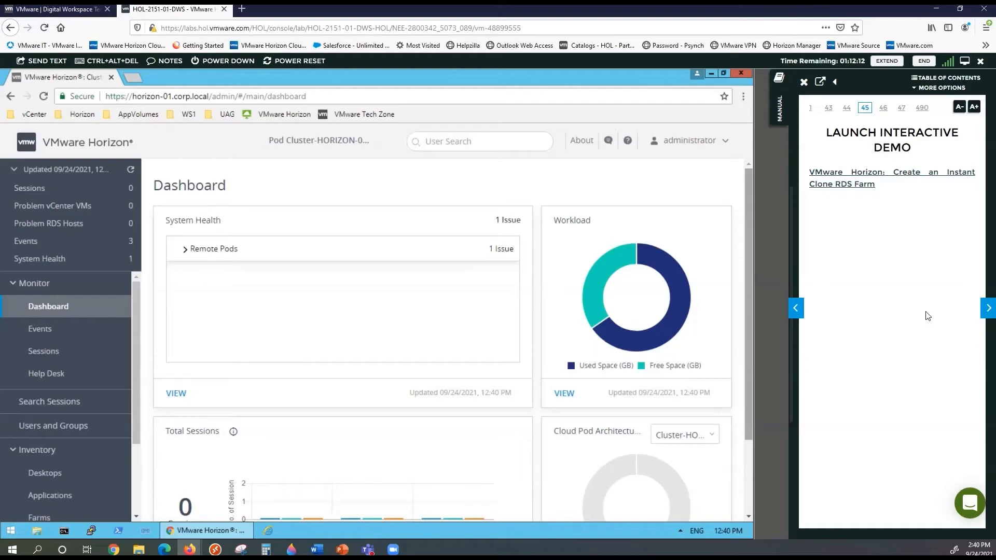
pyautogui.click(988, 308)
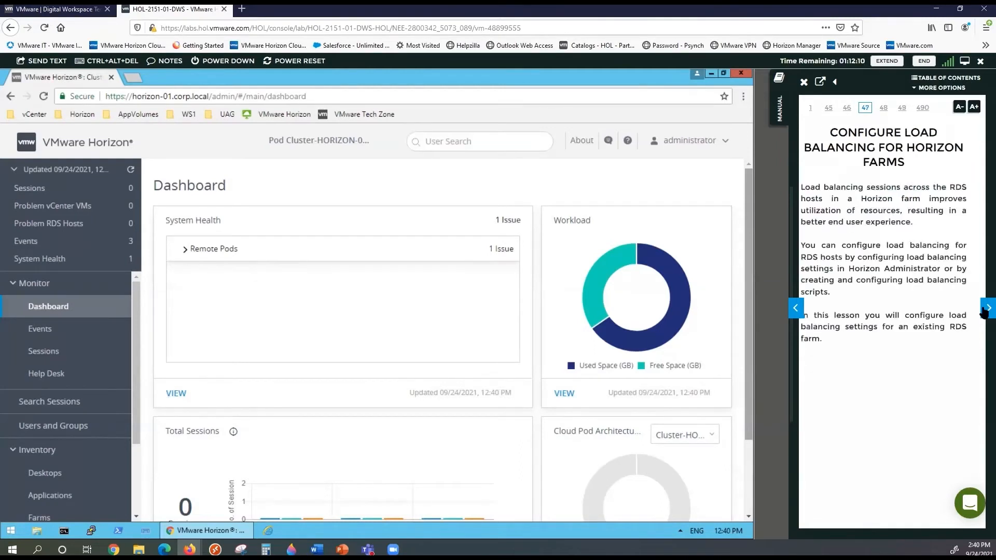
pyautogui.click(988, 308)
pyautogui.click(799, 311)
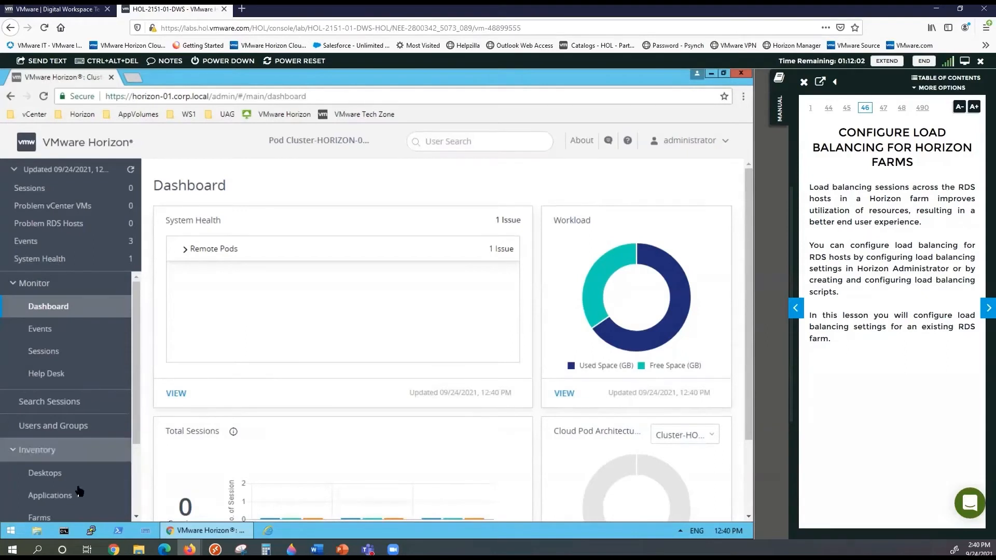
# Show Inventory > Farms, page the manual to page 52, and open RDSH-01's summary
pyautogui.click(79, 513)
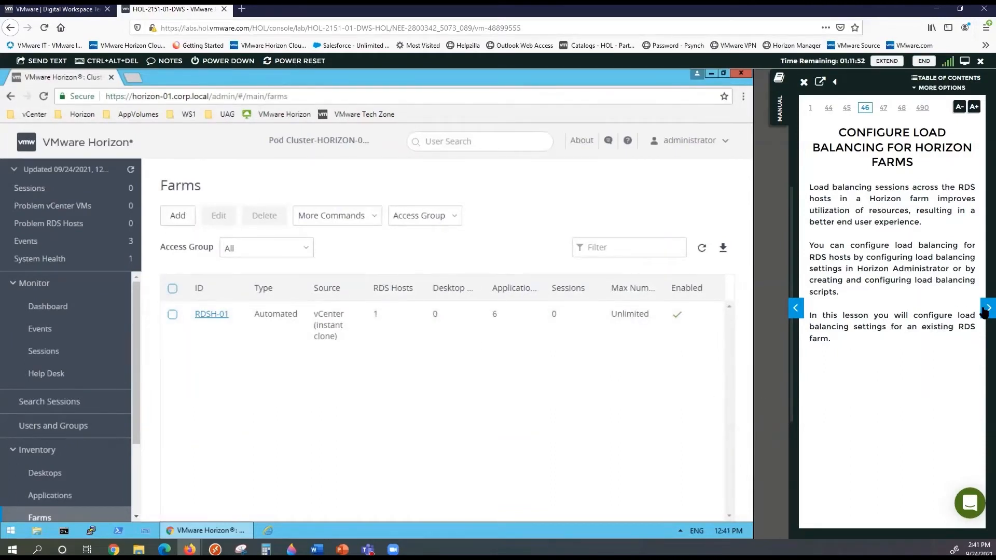
pyautogui.click(984, 310)
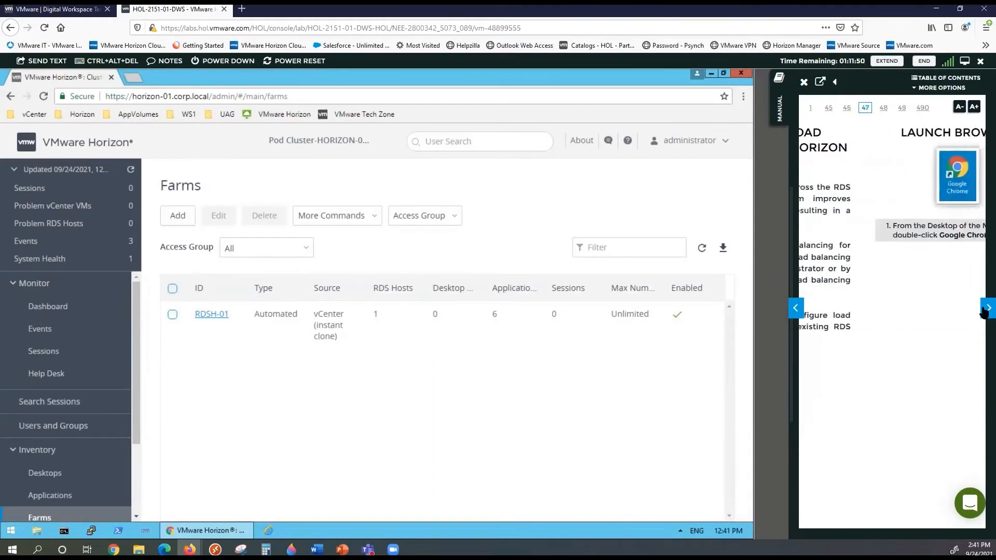
pyautogui.click(984, 310)
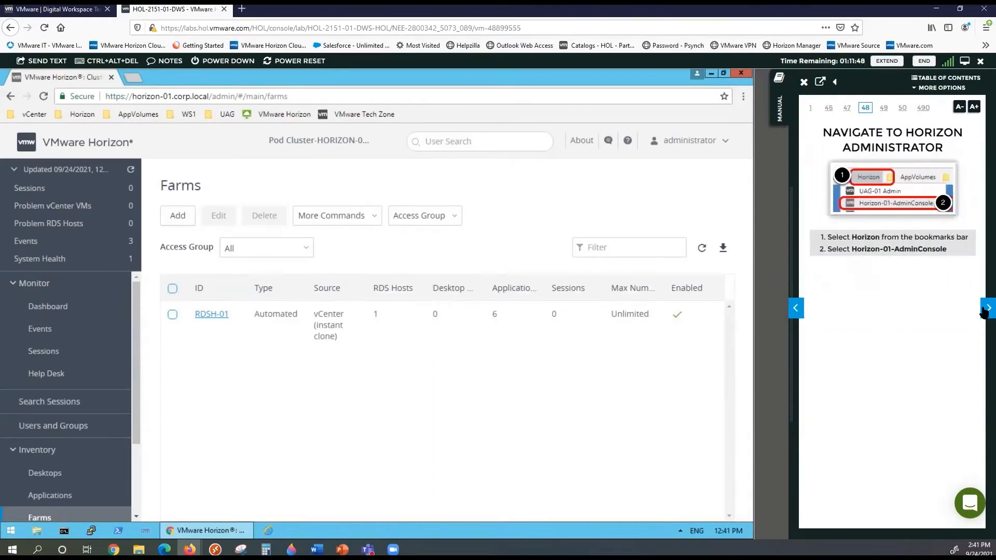
pyautogui.click(984, 310)
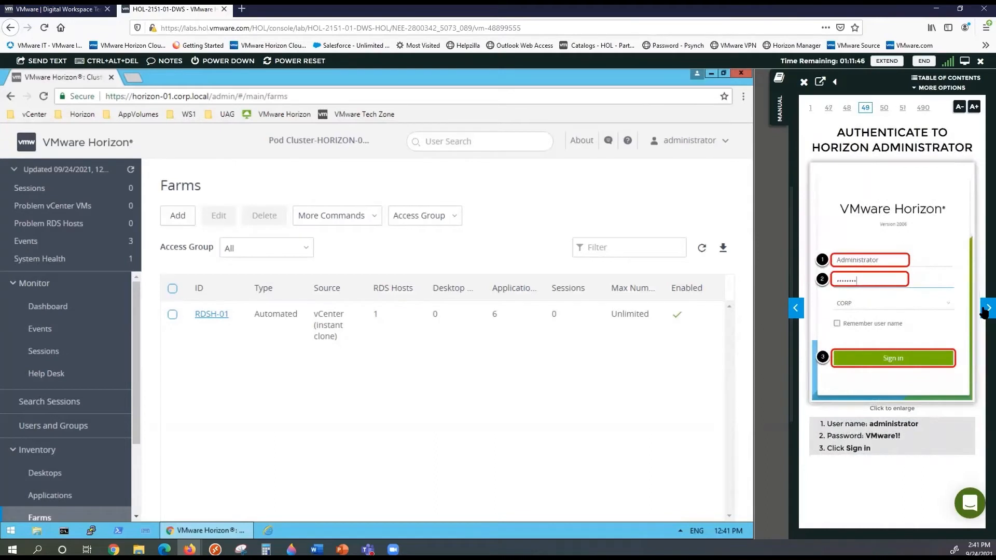
pyautogui.click(984, 310)
pyautogui.click(984, 310)
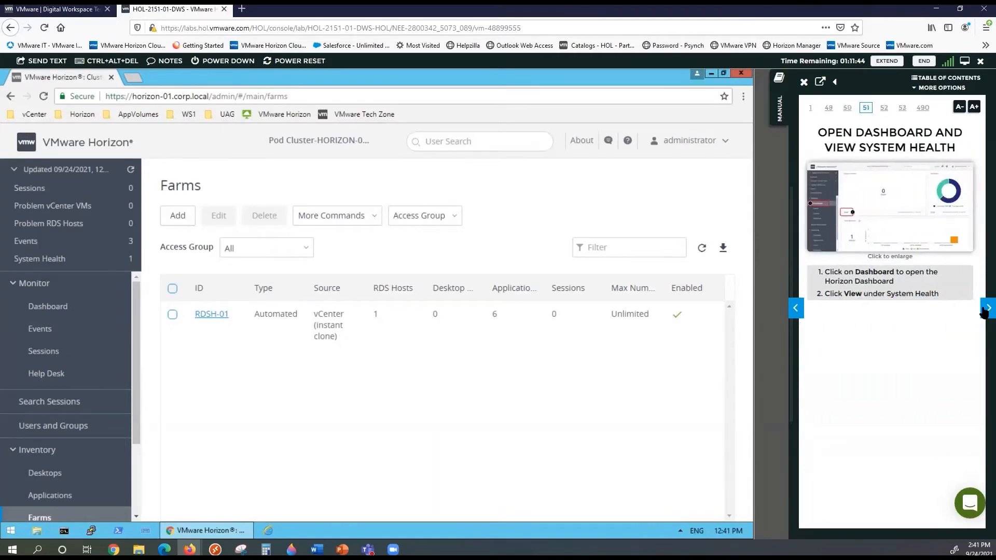
pyautogui.click(984, 311)
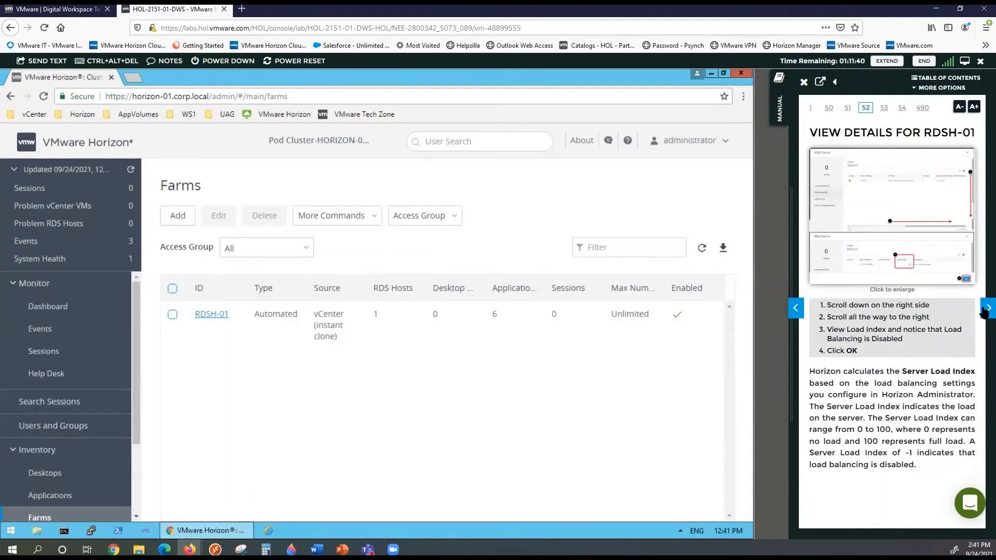
pyautogui.click(211, 315)
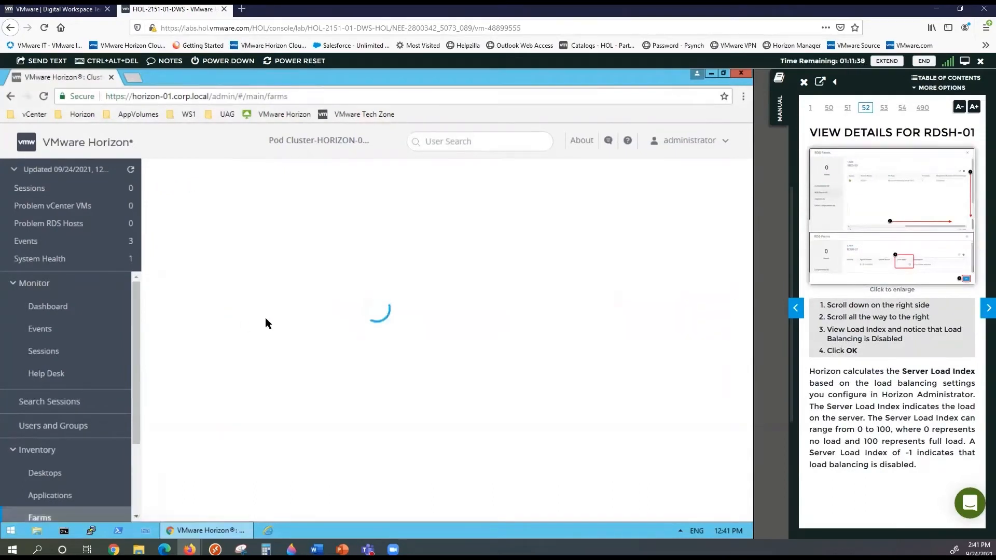
# Review RDSH-01's load balancing thresholds (all 0) and advance the manual to page 55, Edit RDSH-01 Farm
pyautogui.click(986, 309)
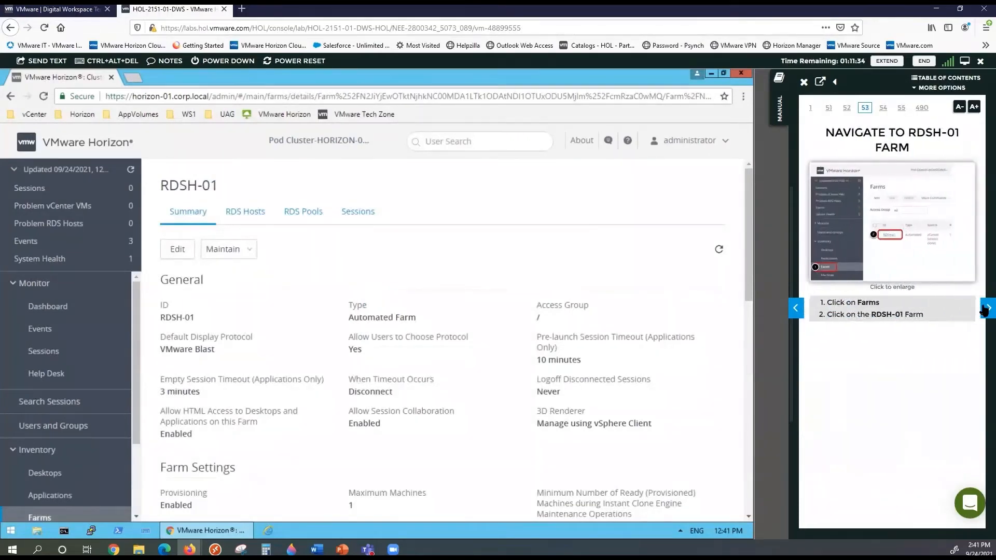
pyautogui.click(985, 309)
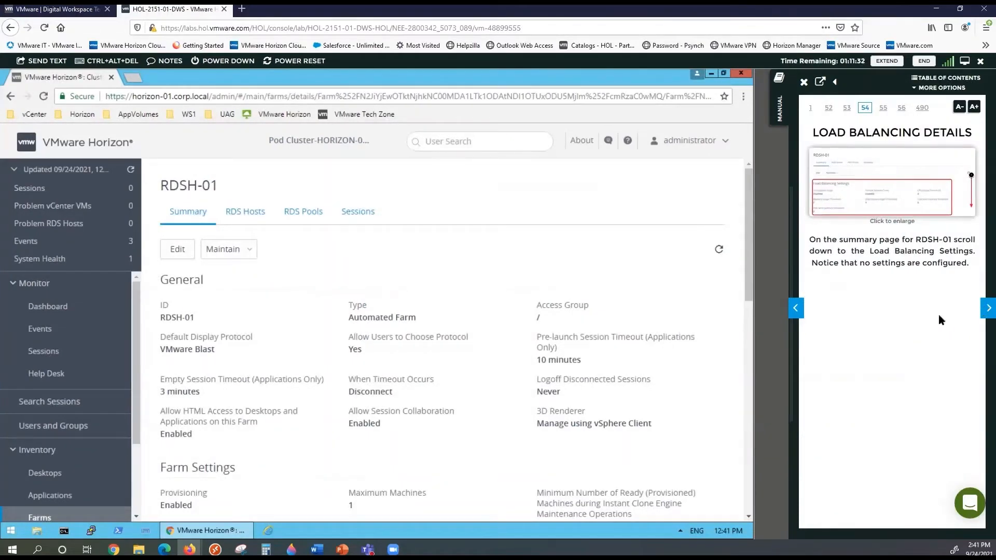
pyautogui.scroll(-5, 306, 371)
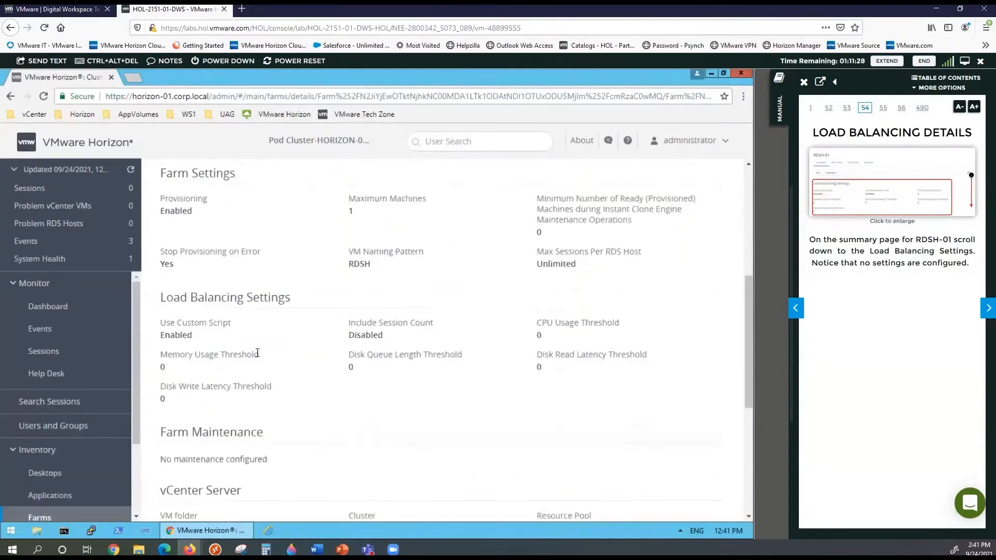
pyautogui.click(985, 308)
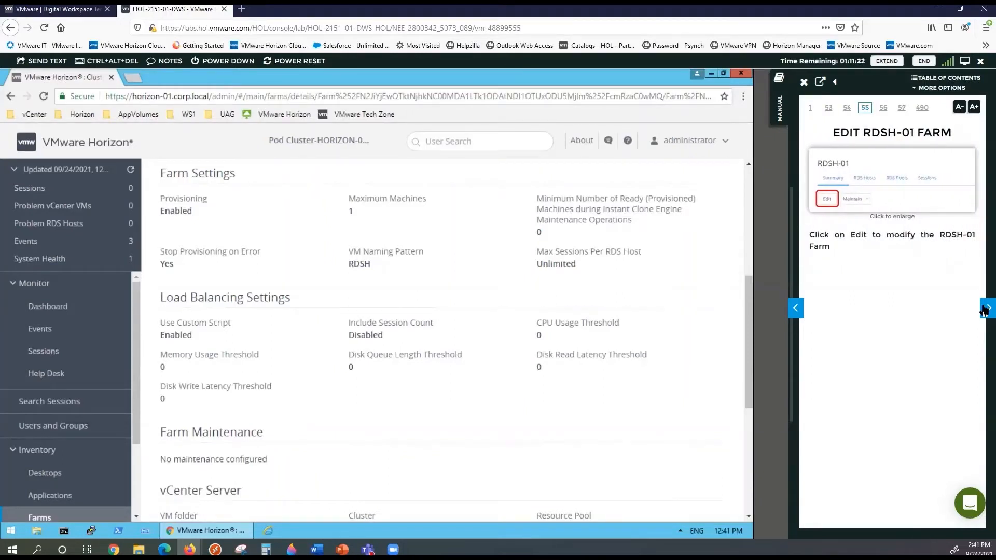
pyautogui.click(748, 253)
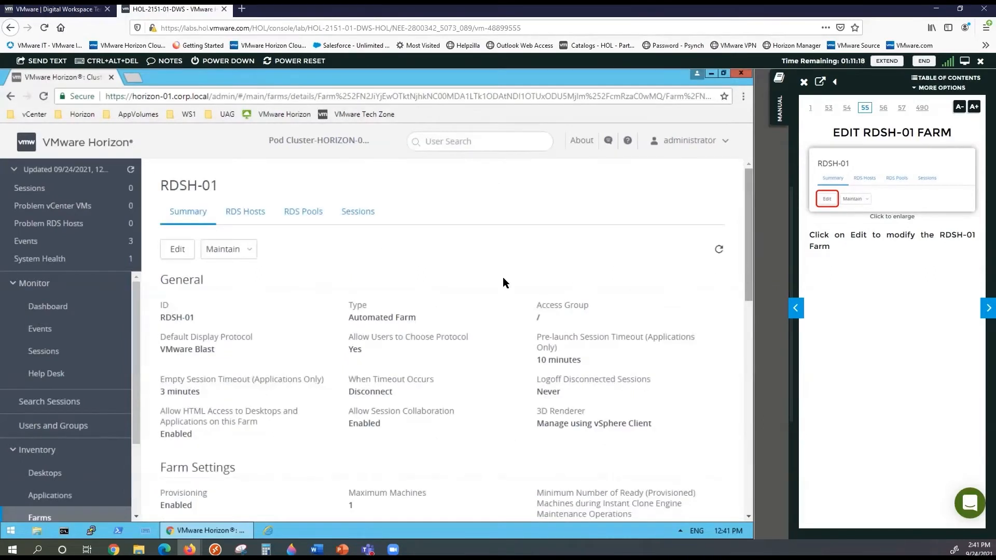
# Edit RDSH-01's Load Balancing Settings: uncheck Use Custom Script and check Include Session Count
pyautogui.click(173, 251)
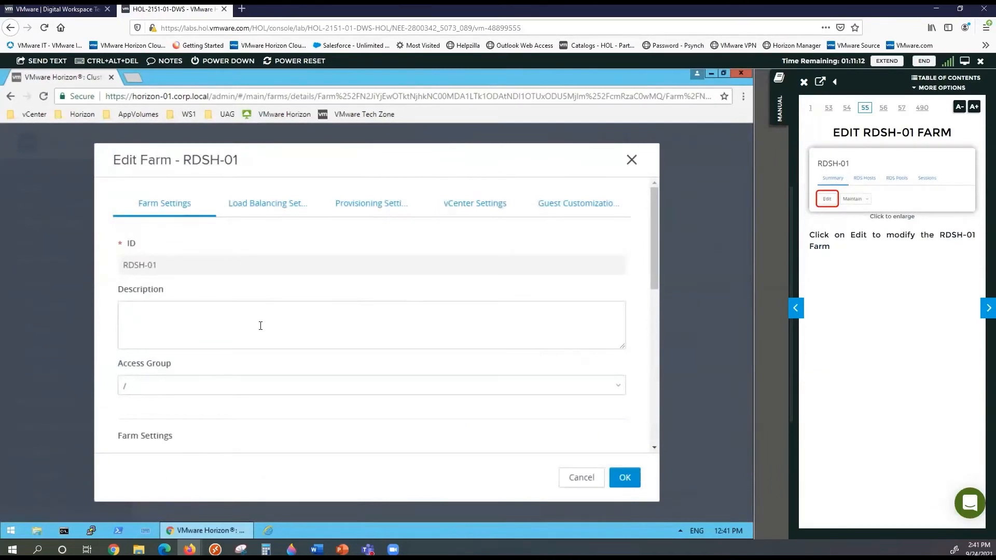
pyautogui.click(285, 214)
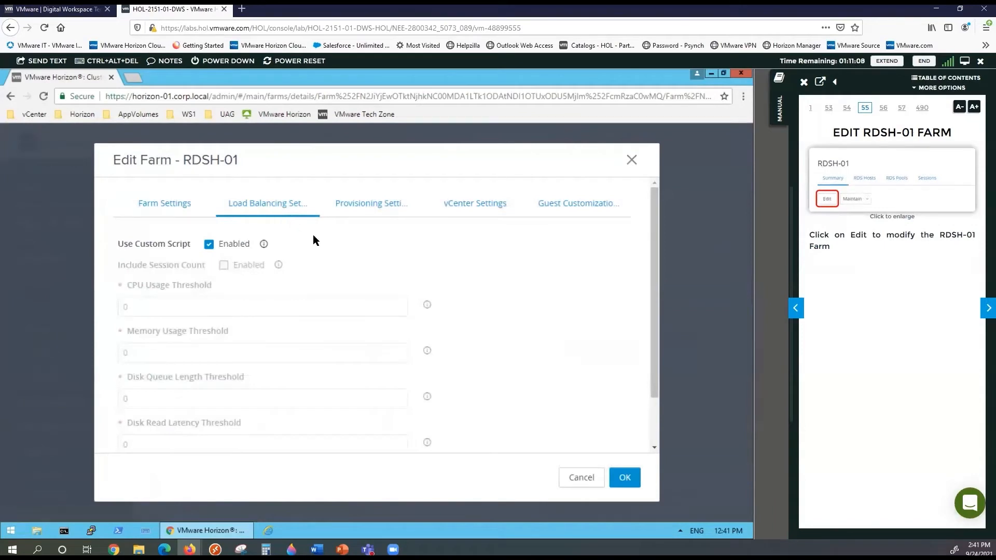
pyautogui.click(208, 245)
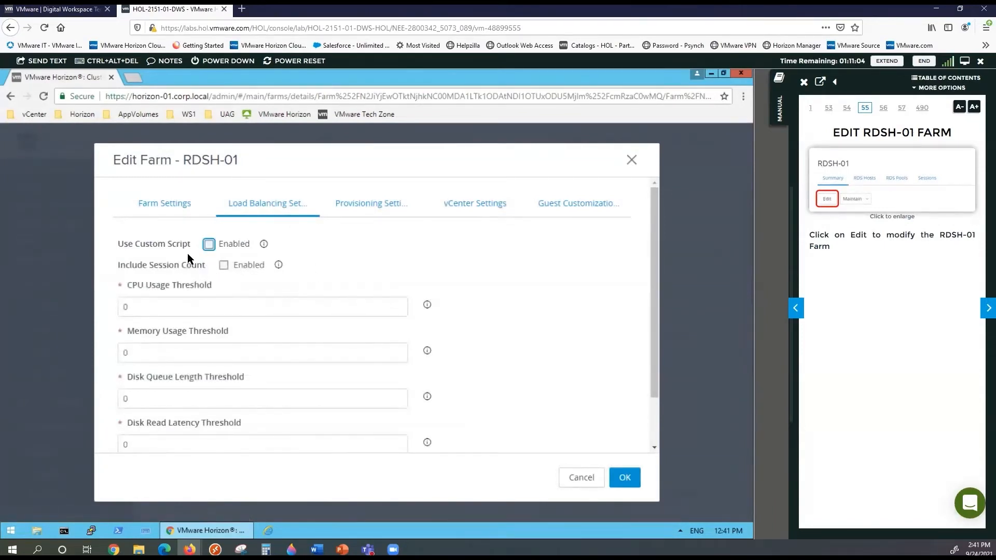
pyautogui.click(223, 265)
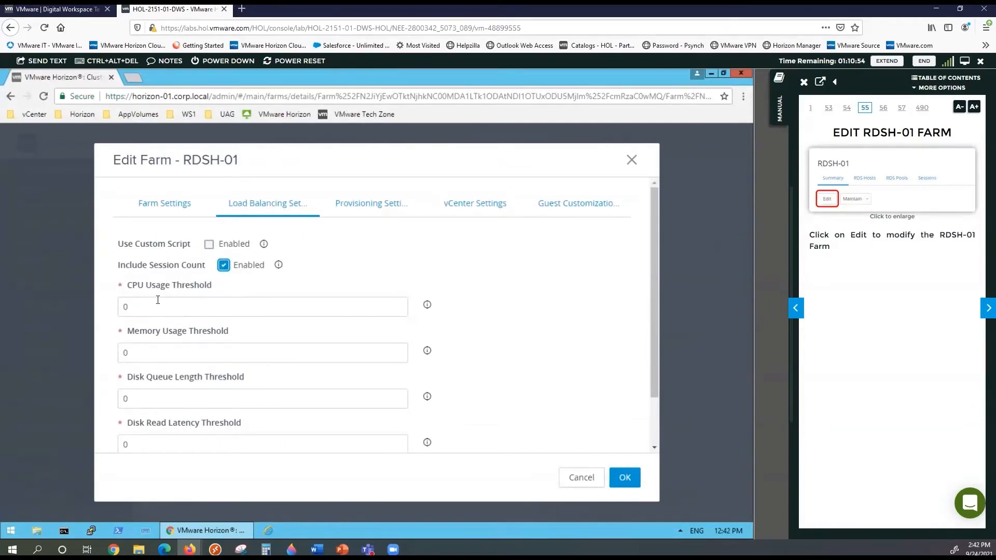
# Set both the CPU and Memory Usage Thresholds to 90
pyautogui.moveTo(143, 305); pyautogui.dragTo(102, 310)
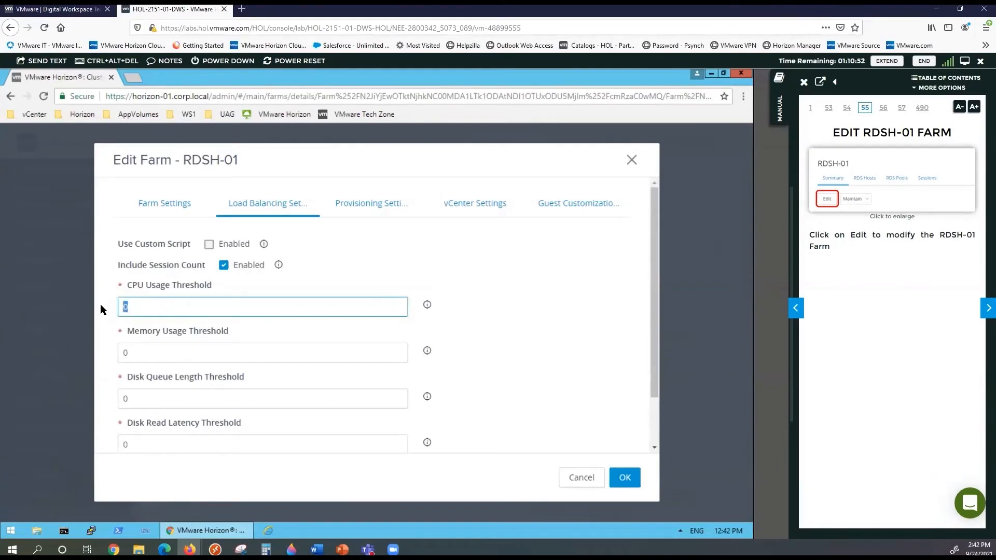
pyautogui.write('90')
pyautogui.click(113, 357)
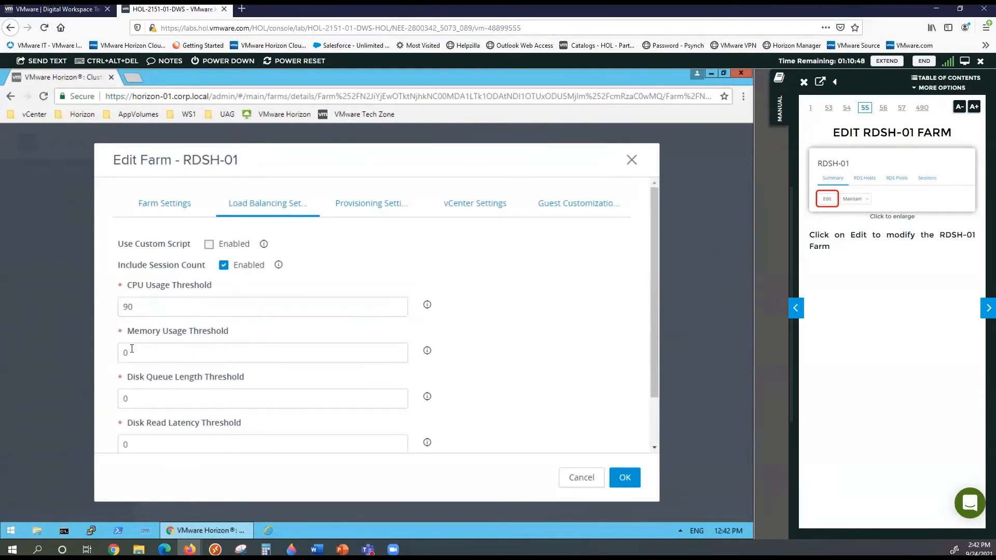
pyautogui.click(142, 351)
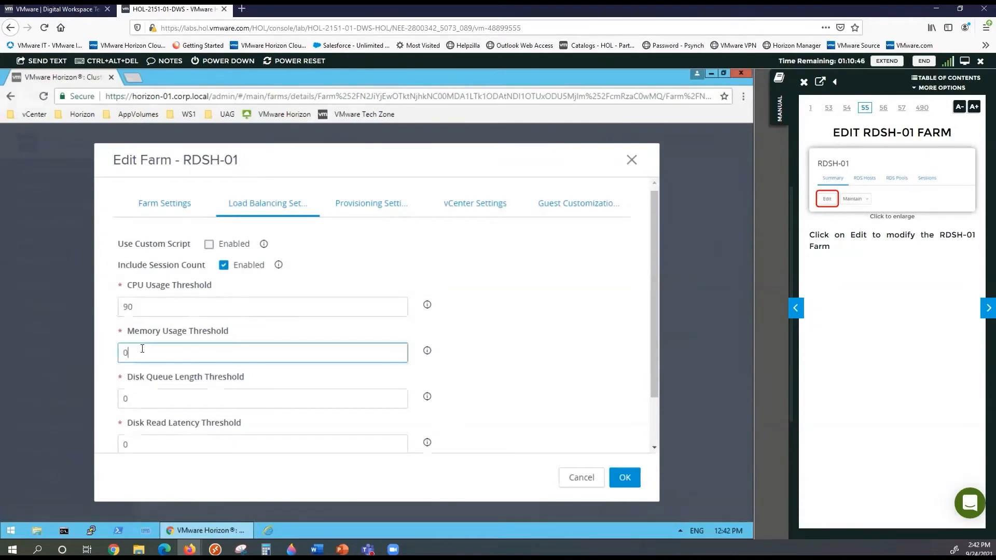
pyautogui.press('BackSpace')
pyautogui.write('9')
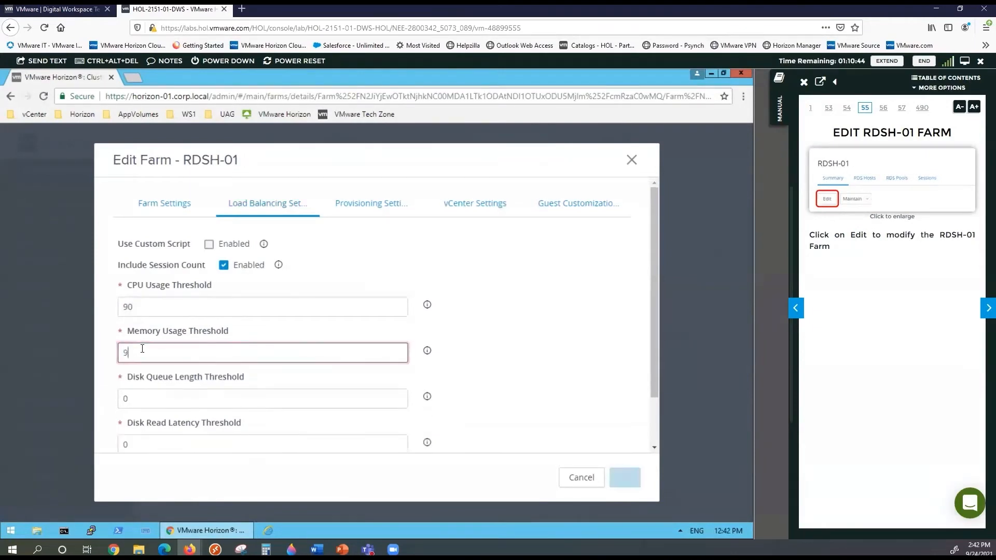
pyautogui.write('0')
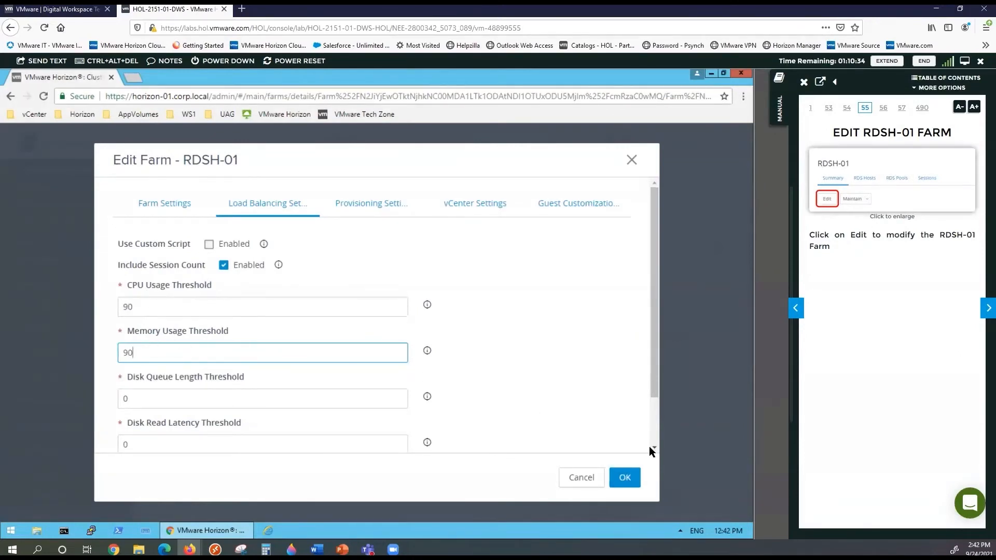
# Save RDSH-01's load balancing changes and page the manual forward to page 62, Conclusion
pyautogui.click(626, 474)
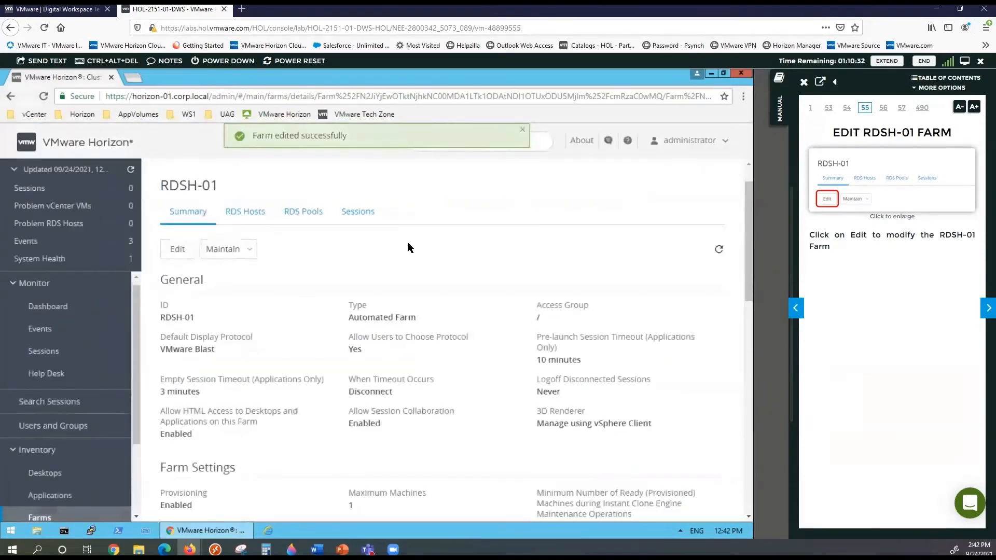
pyautogui.scroll(-5, 227, 366)
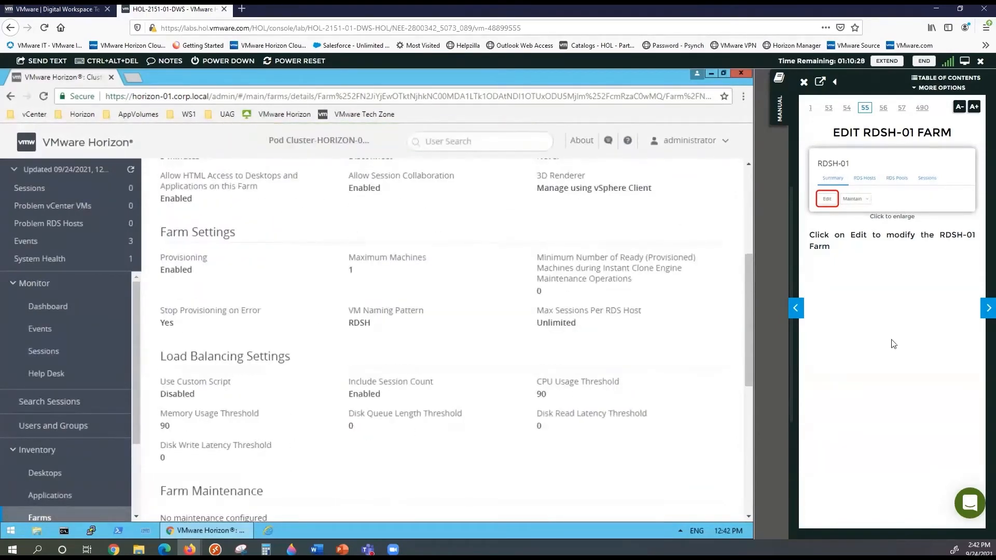
pyautogui.click(987, 308)
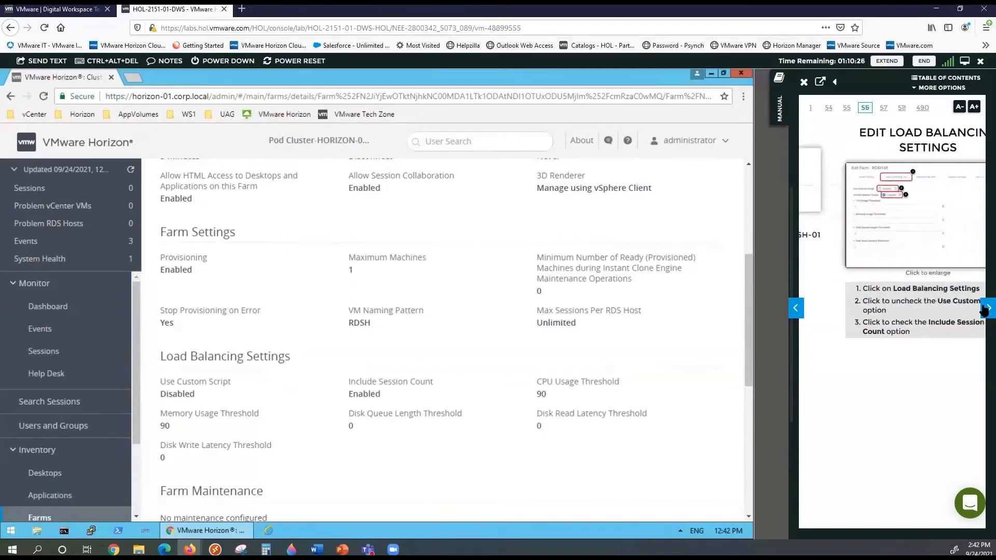
pyautogui.click(985, 309)
pyautogui.click(986, 308)
pyautogui.click(986, 308)
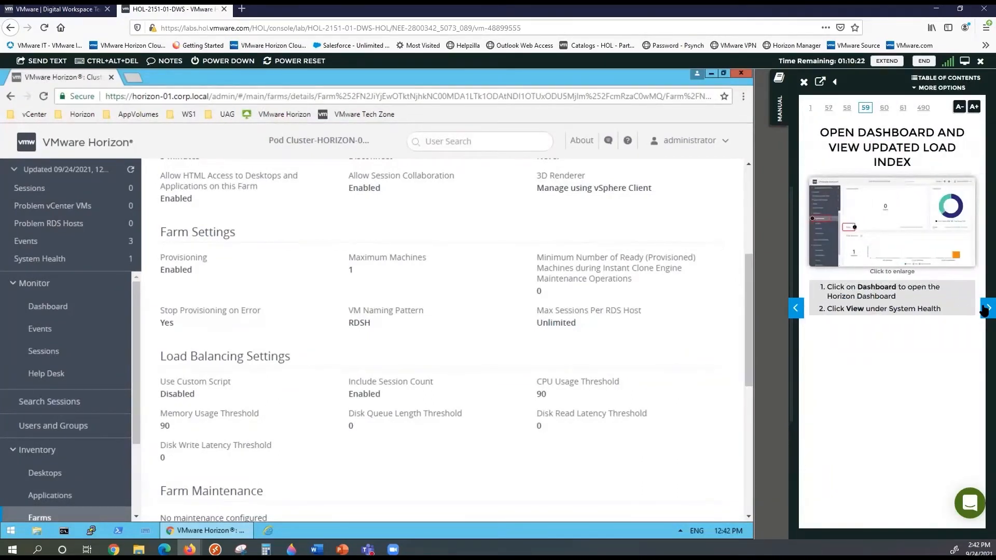
pyautogui.click(985, 308)
pyautogui.click(985, 308)
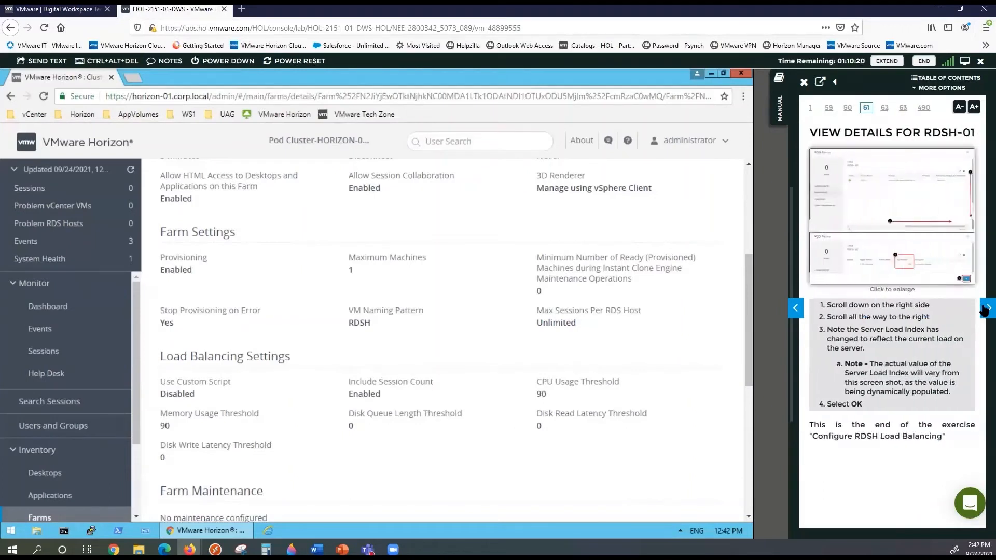
pyautogui.click(985, 308)
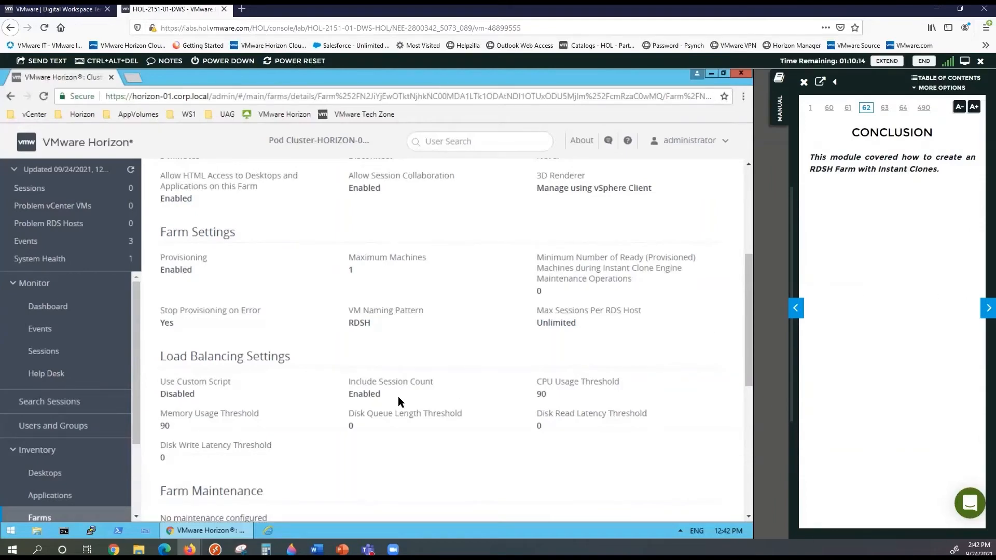
pyautogui.scroll(5, 341, 393)
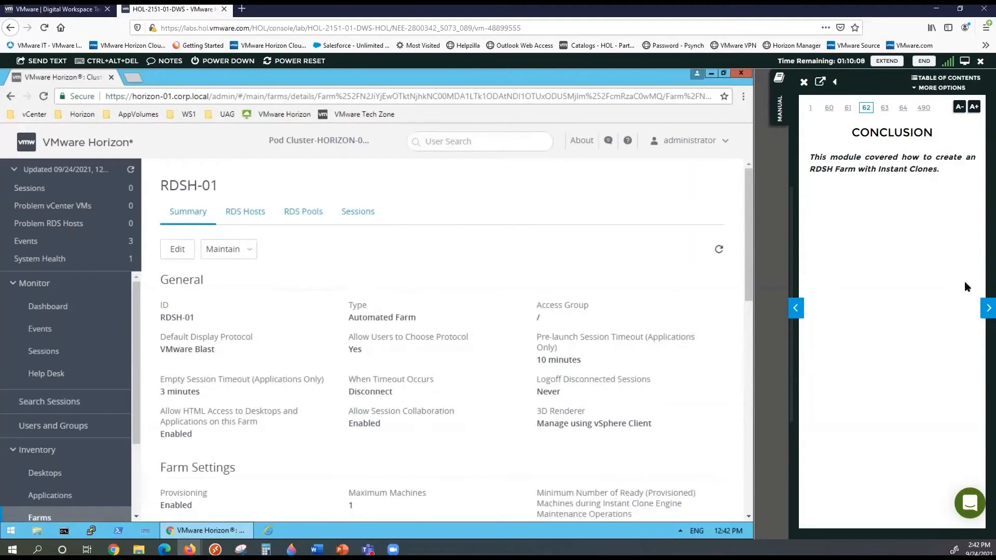
# Page the manual from page 62 to page 66, the Module 3 Introduction
pyautogui.click(985, 307)
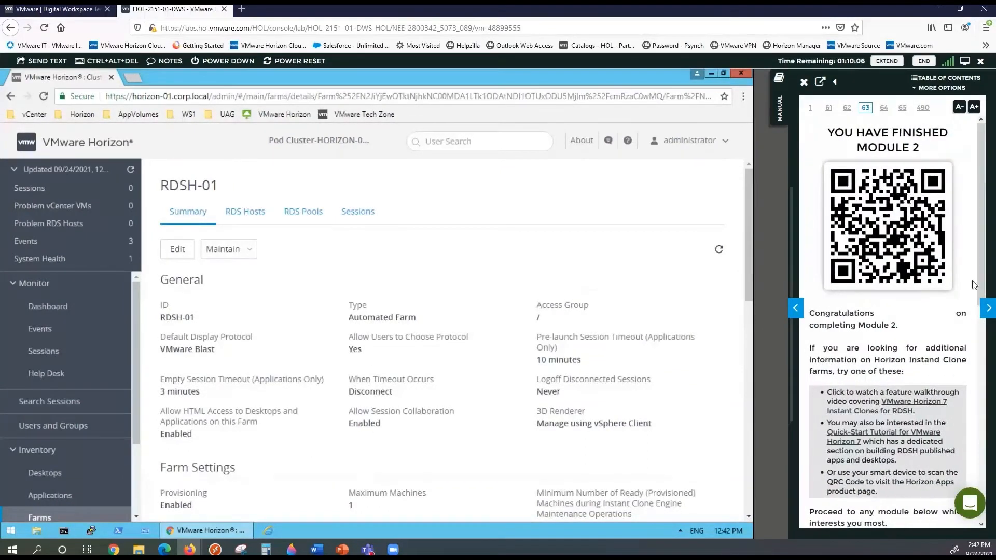
pyautogui.click(985, 307)
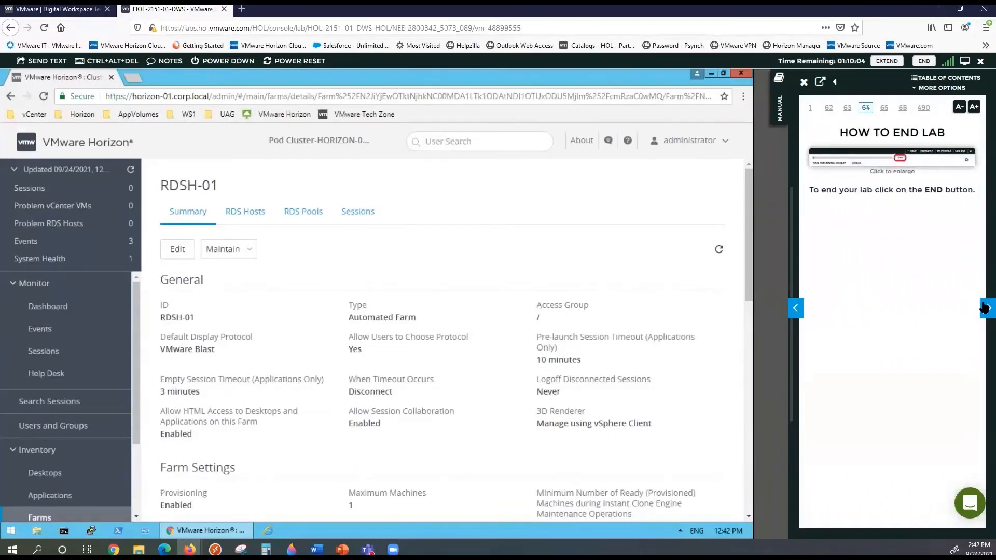
pyautogui.click(985, 308)
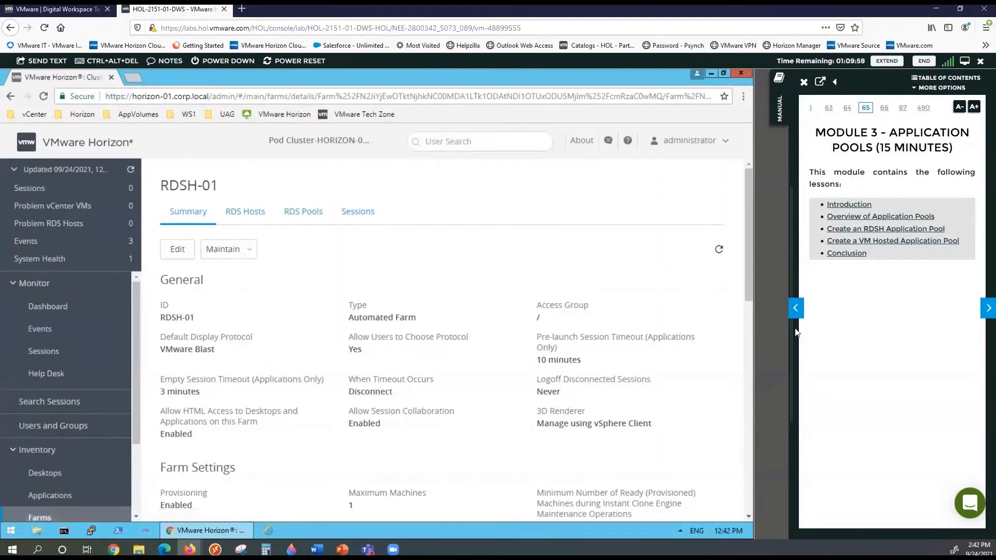
pyautogui.click(985, 310)
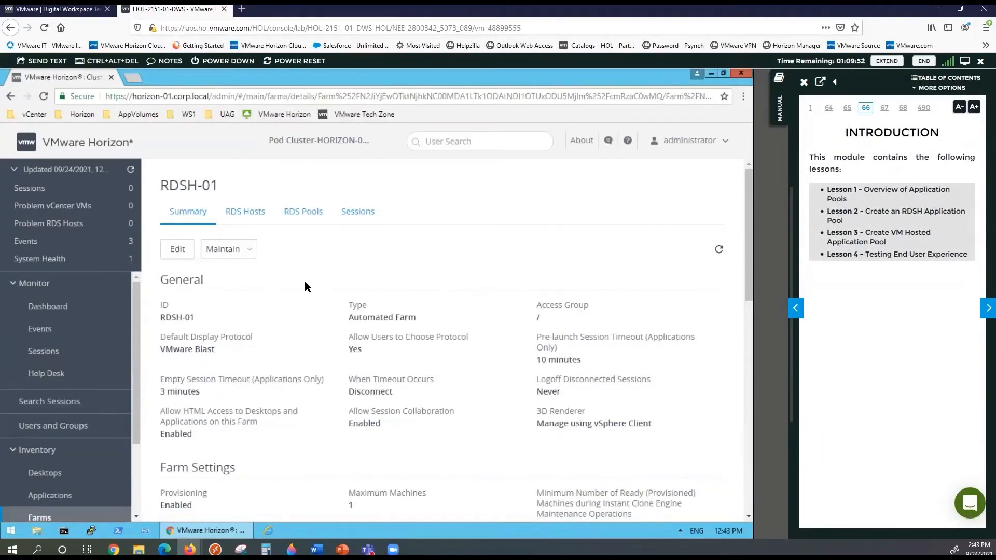
# Show Inventory > Applications and view the manual's Application Pools diagram full size
pyautogui.click(72, 498)
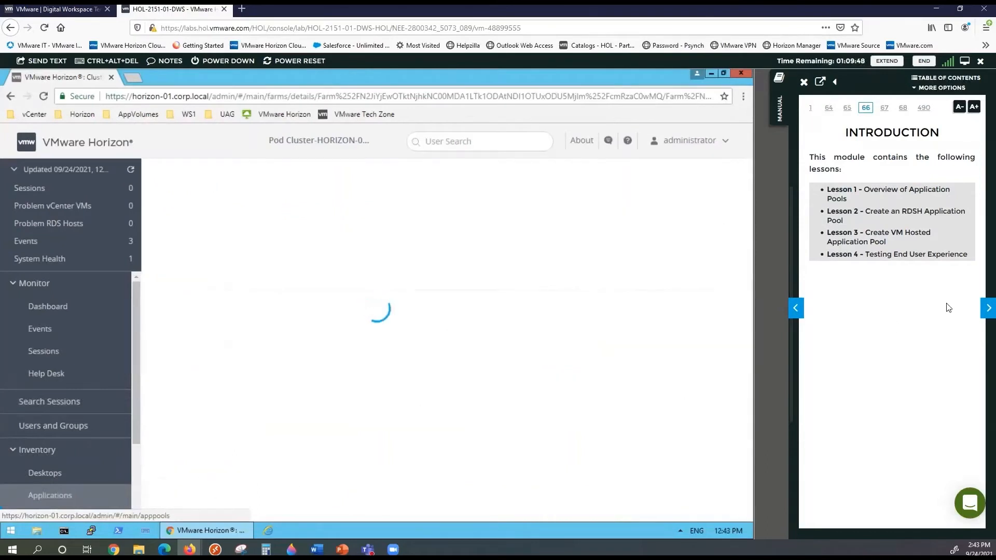
pyautogui.click(984, 308)
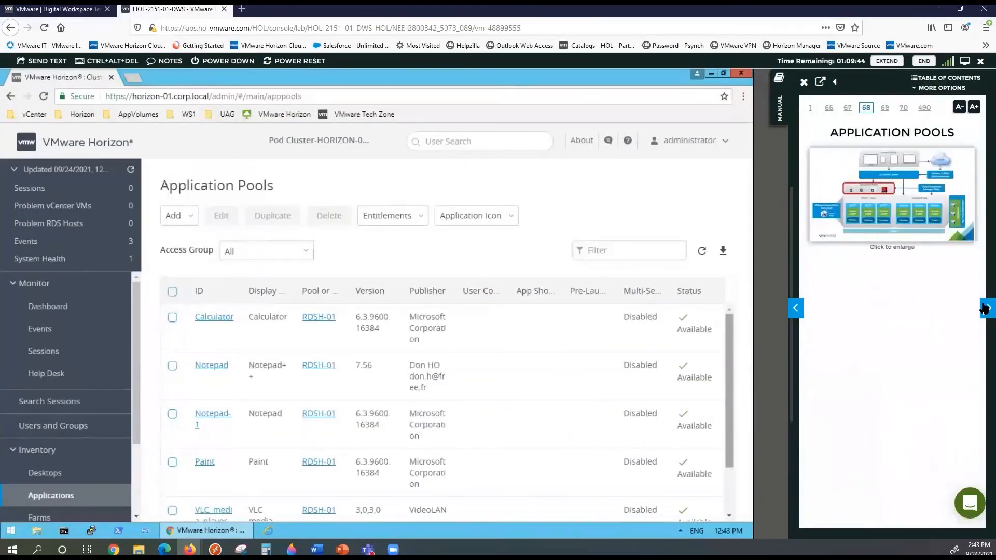
pyautogui.click(910, 207)
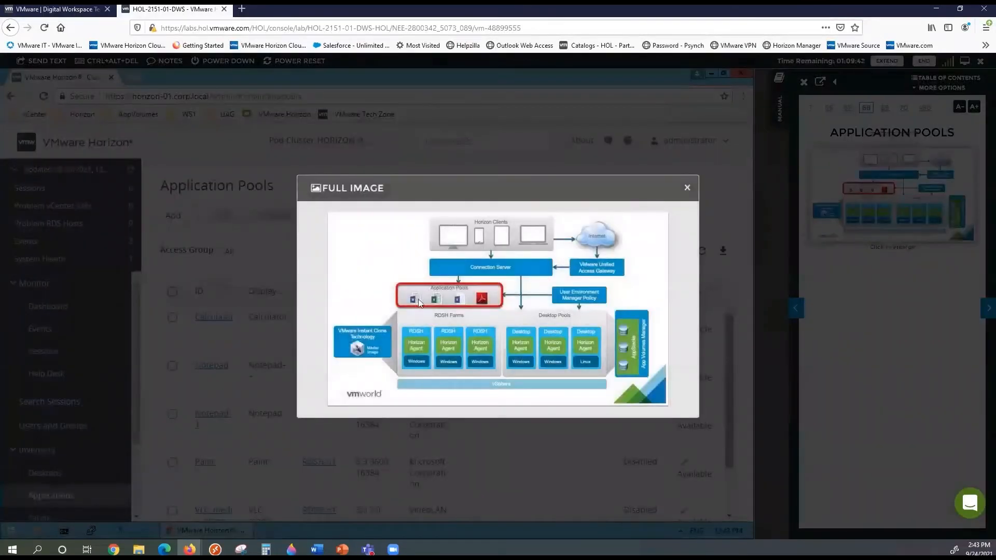
pyautogui.click(687, 188)
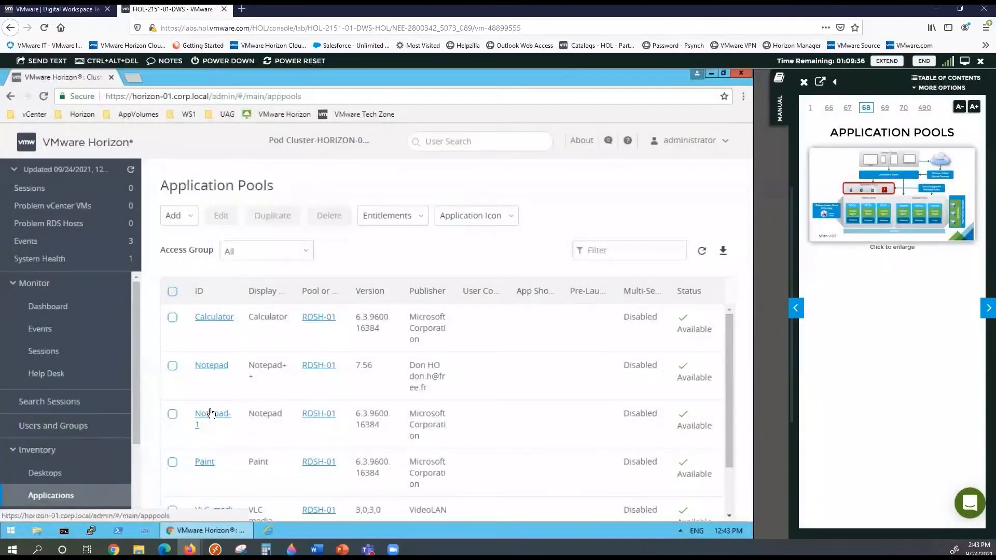
pyautogui.scroll(-1, 333, 344)
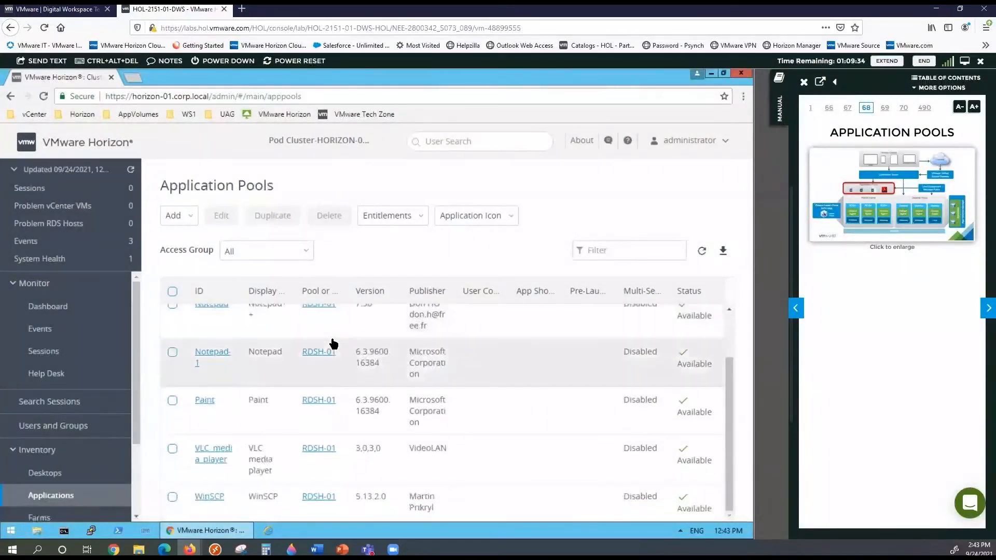
pyautogui.scroll(1, 334, 343)
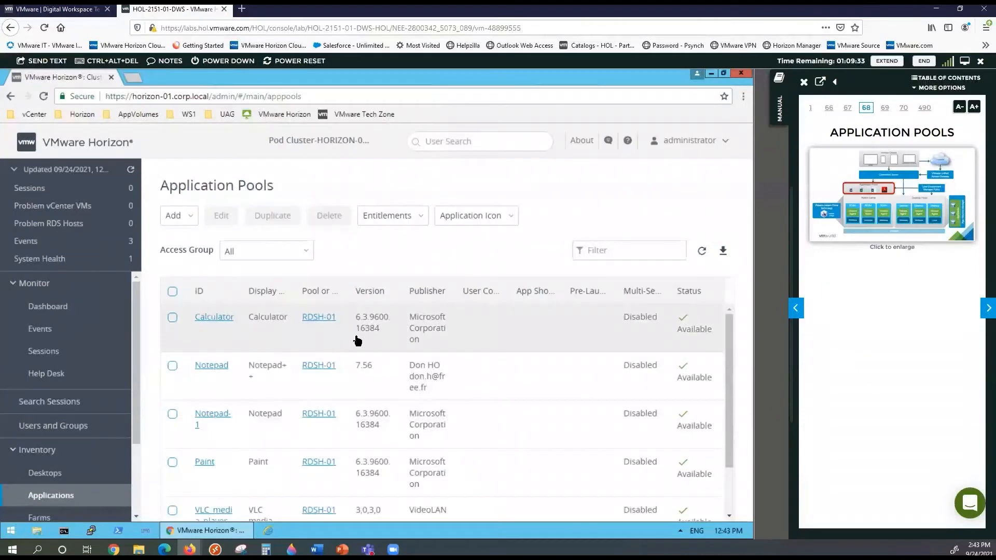
# Page the manual forward to page 75, Add Application Pool
pyautogui.click(985, 308)
pyautogui.click(986, 308)
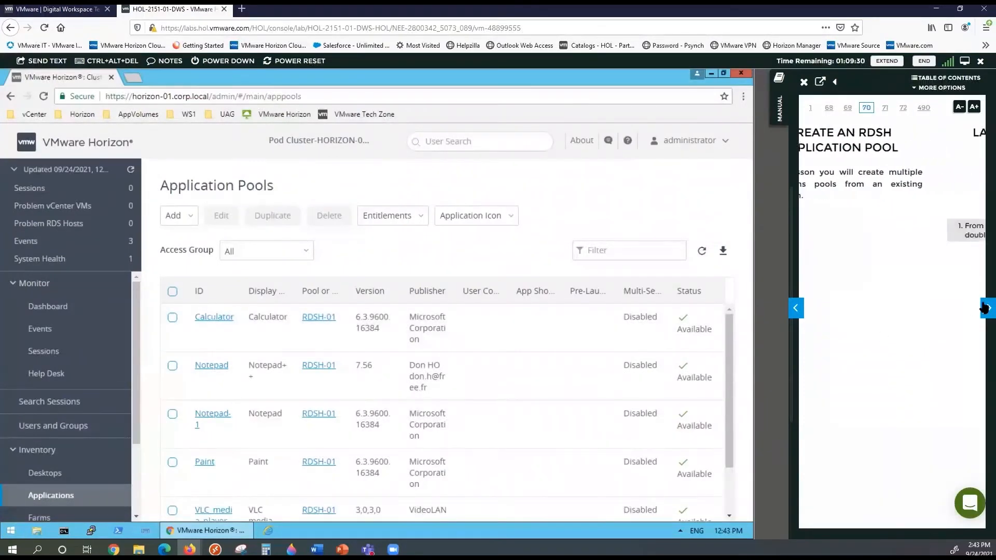
pyautogui.click(986, 308)
pyautogui.click(985, 309)
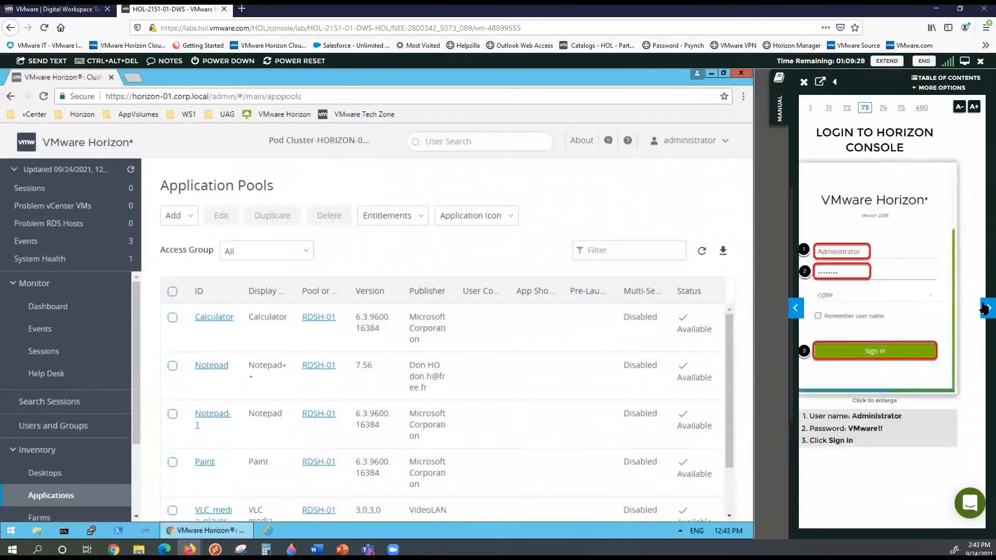
pyautogui.click(986, 308)
pyautogui.click(986, 309)
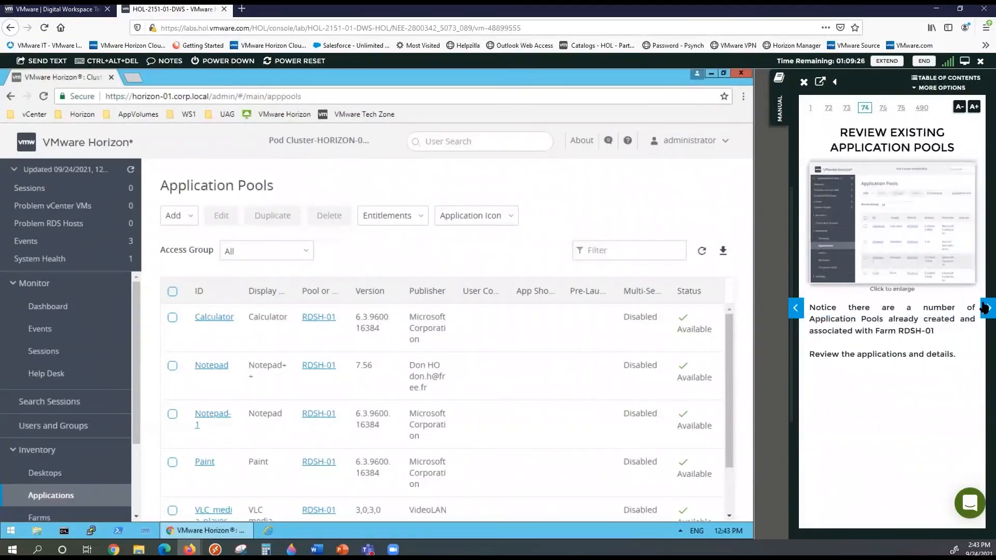
pyautogui.click(986, 308)
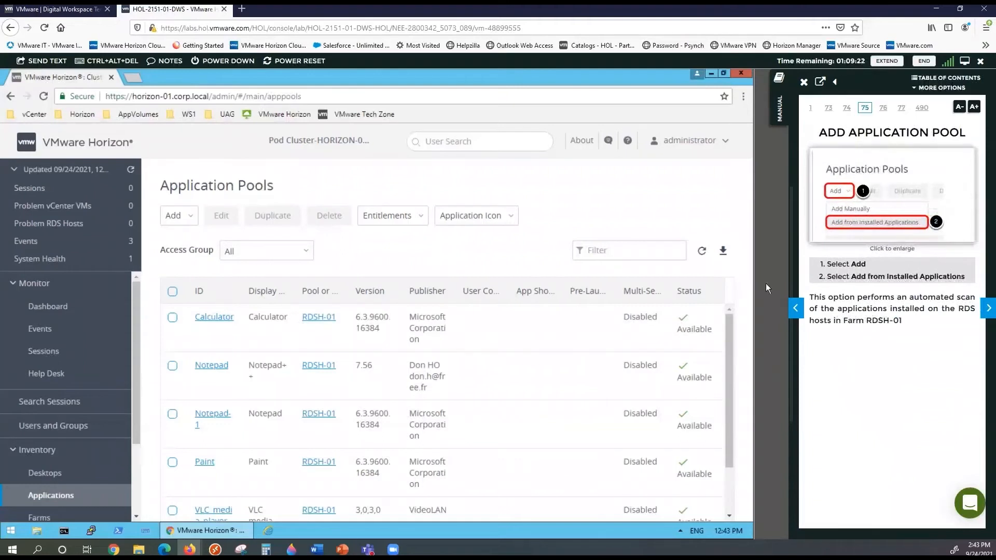
# Start a new application pool from RDSH-01's installed applications
pyautogui.click(182, 214)
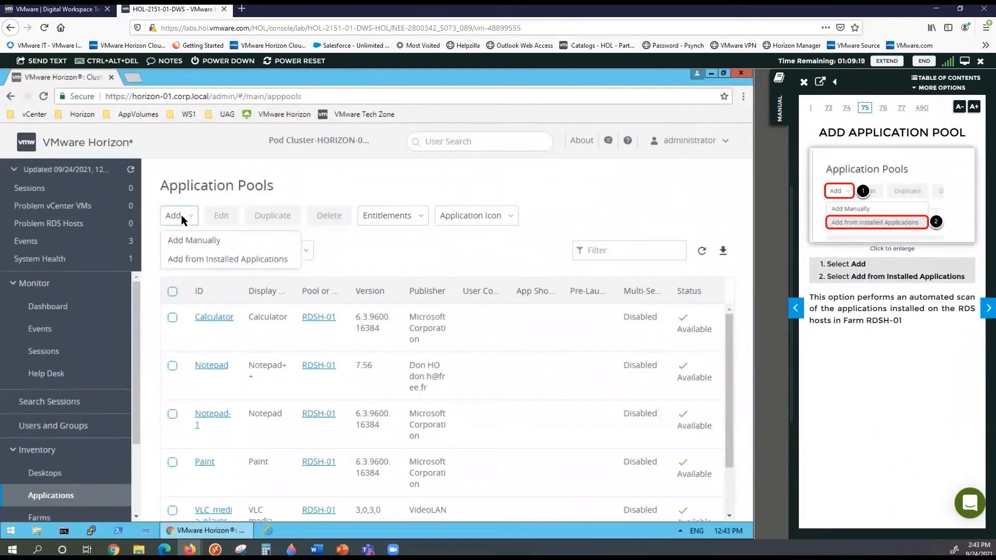
pyautogui.click(195, 259)
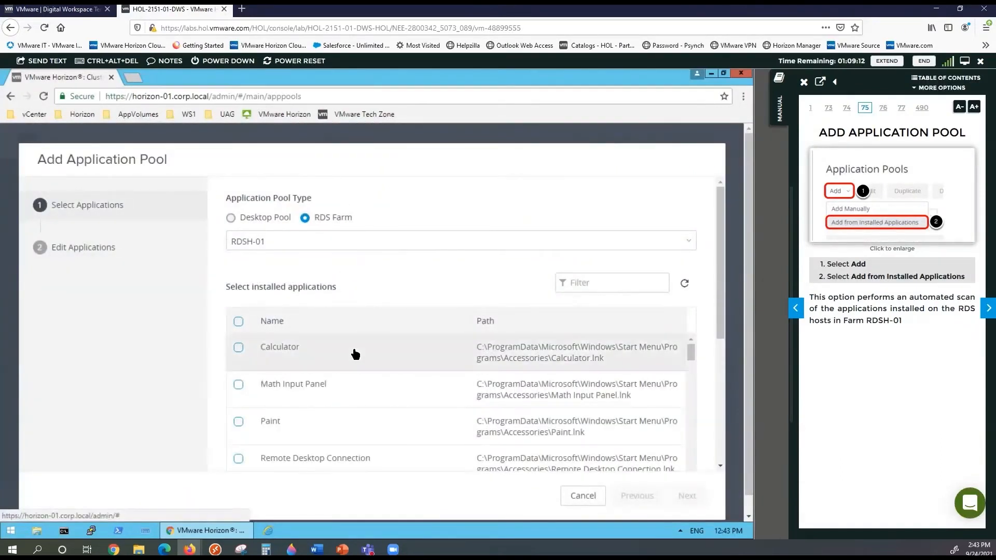
pyautogui.scroll(-2, 355, 355)
pyautogui.scroll(-2, 355, 355)
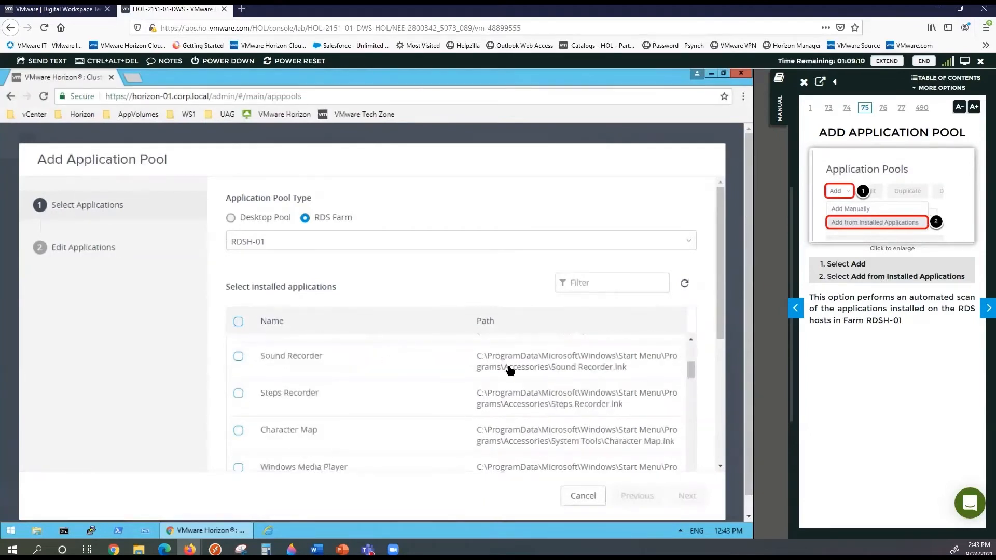
pyautogui.moveTo(720, 322); pyautogui.dragTo(715, 357)
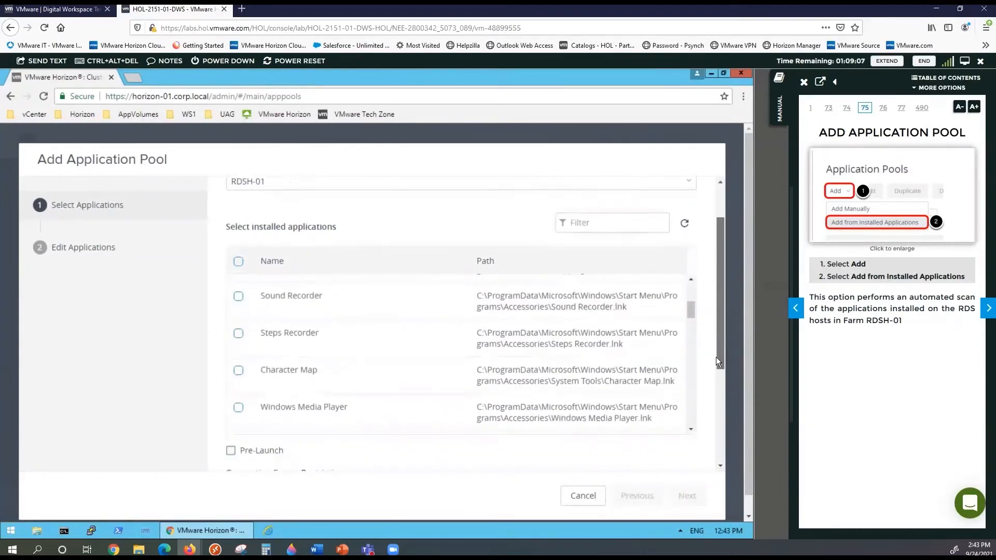
# Filter for 'Inter', select the Program Files Internet Explorer, and continue to Next
pyautogui.click(596, 226)
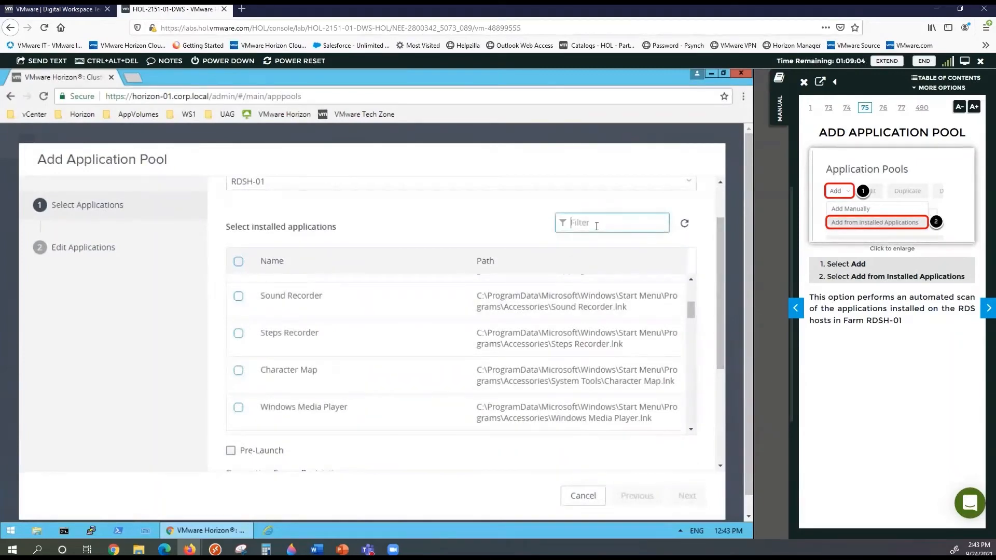
pyautogui.write('Inter')
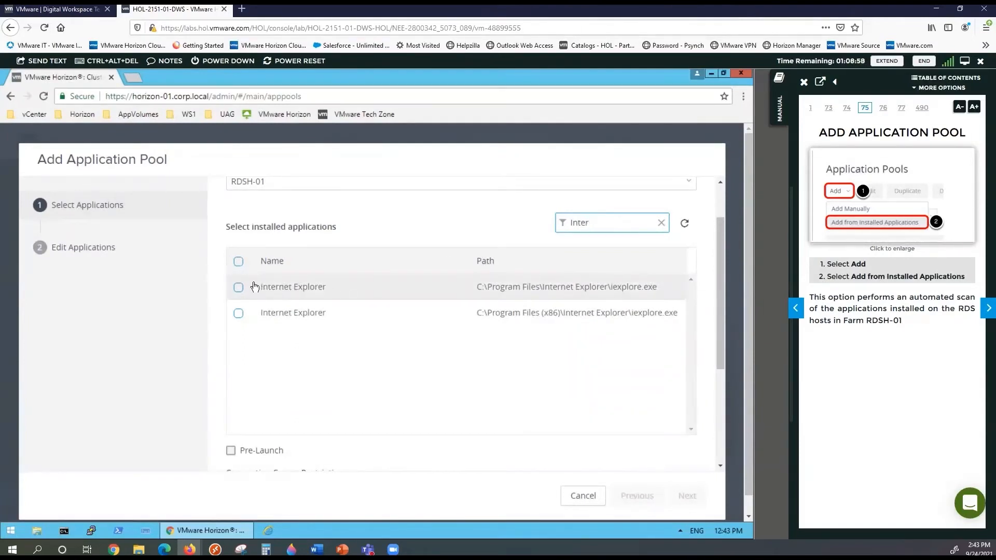
pyautogui.click(239, 287)
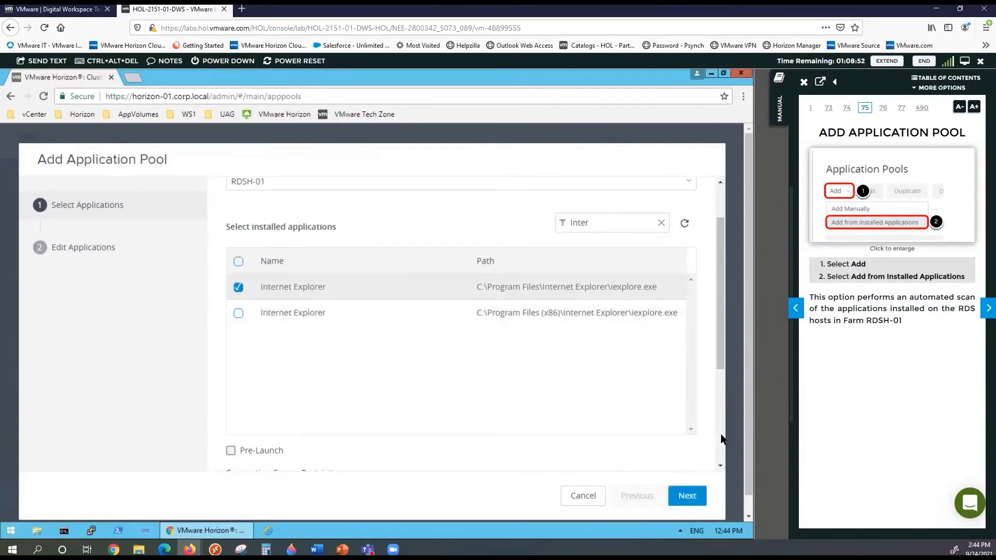
pyautogui.scroll(-5, 721, 434)
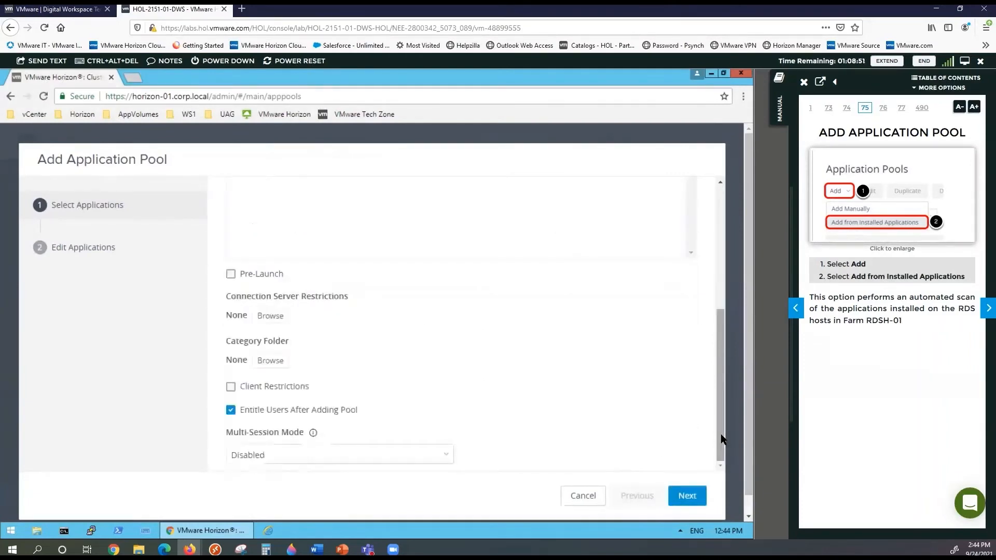
pyautogui.click(684, 498)
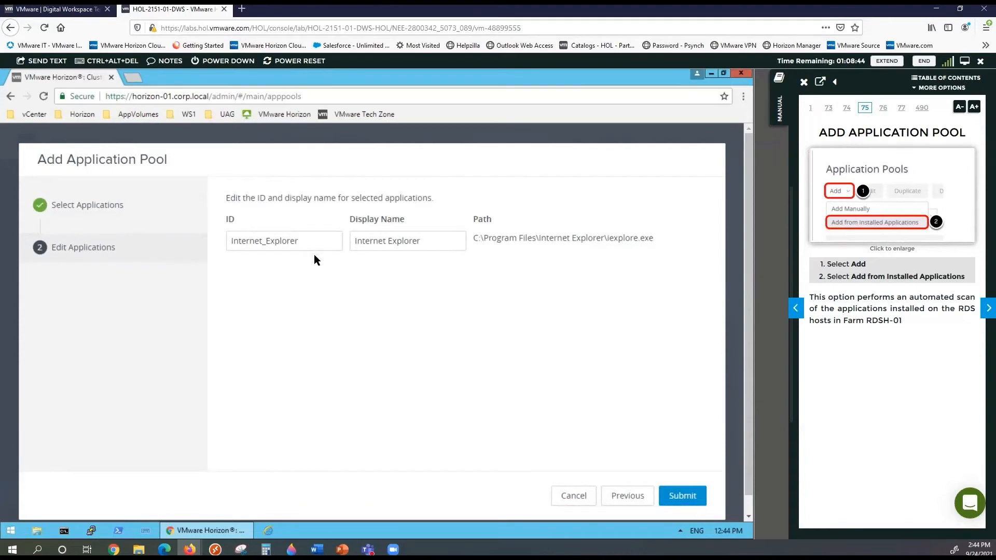
# Rename the Internet Explorer pool's display name to WebApp1 and submit the new application pool
pyautogui.click(982, 314)
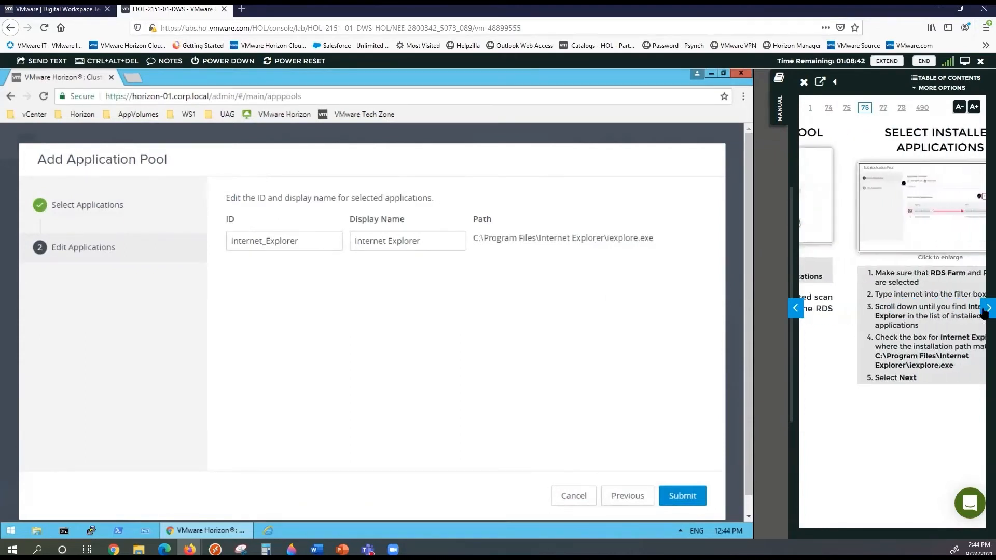
pyautogui.click(984, 312)
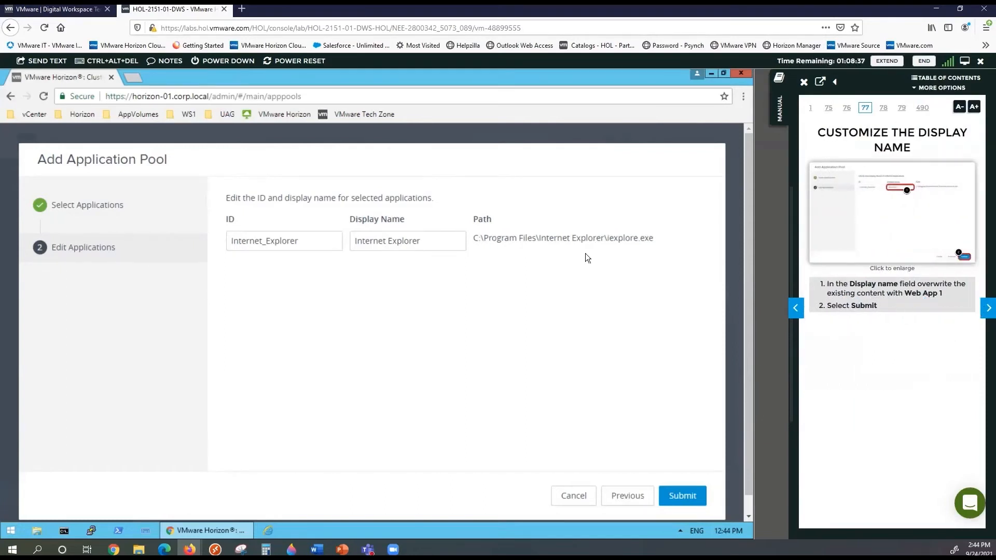
pyautogui.moveTo(422, 242); pyautogui.dragTo(349, 240)
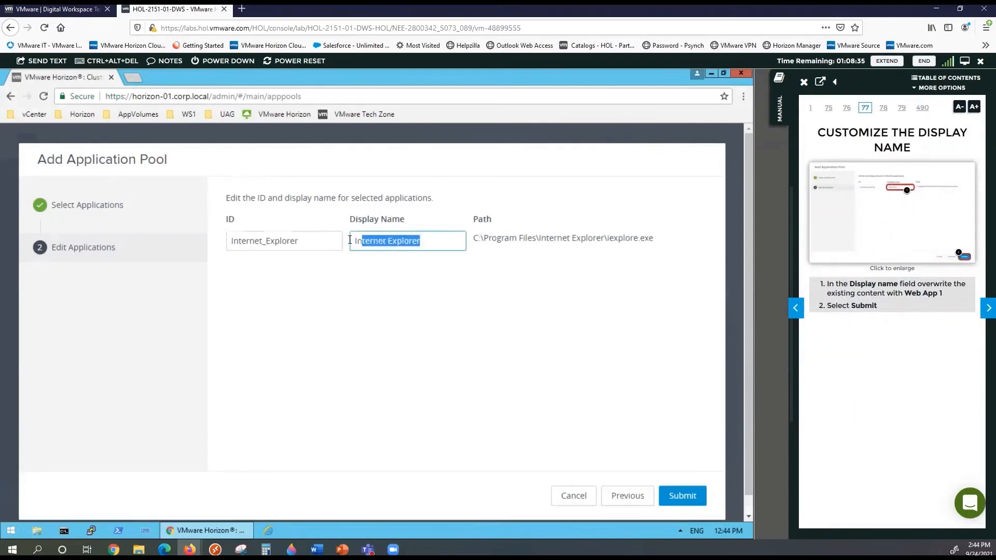
pyautogui.write('Web')
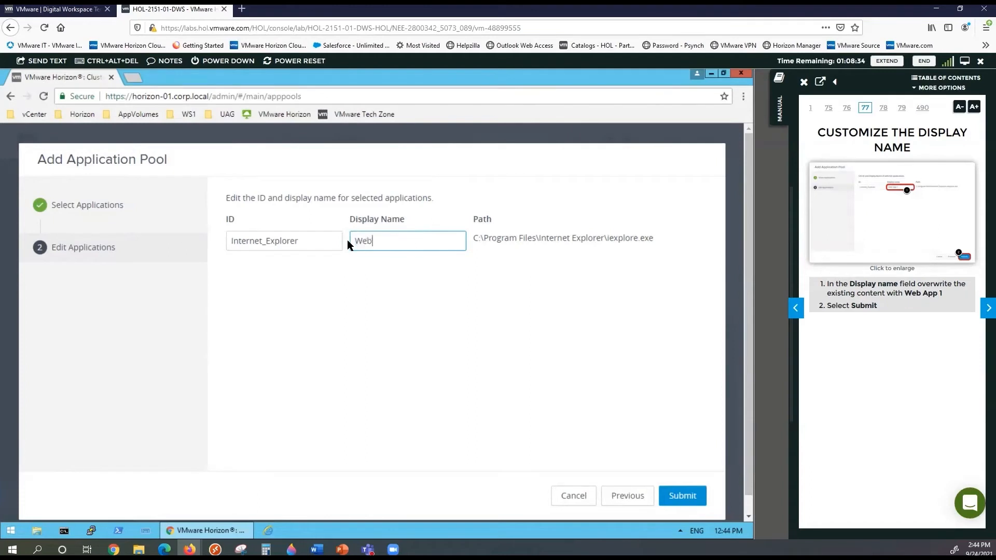
pyautogui.write('App1')
pyautogui.click(683, 496)
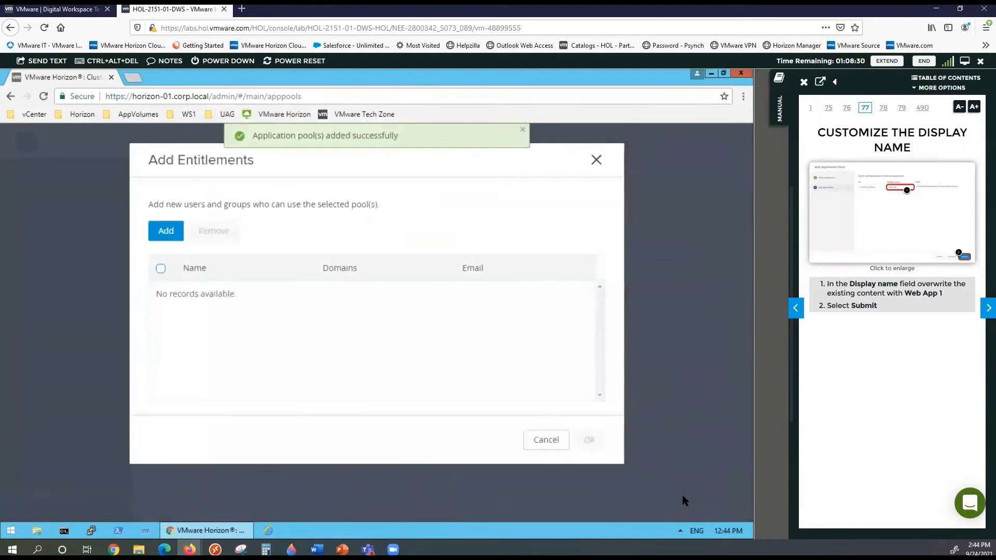
# Search the directory for the manual's test user and entitle them to the WebApp1 pool
pyautogui.click(986, 308)
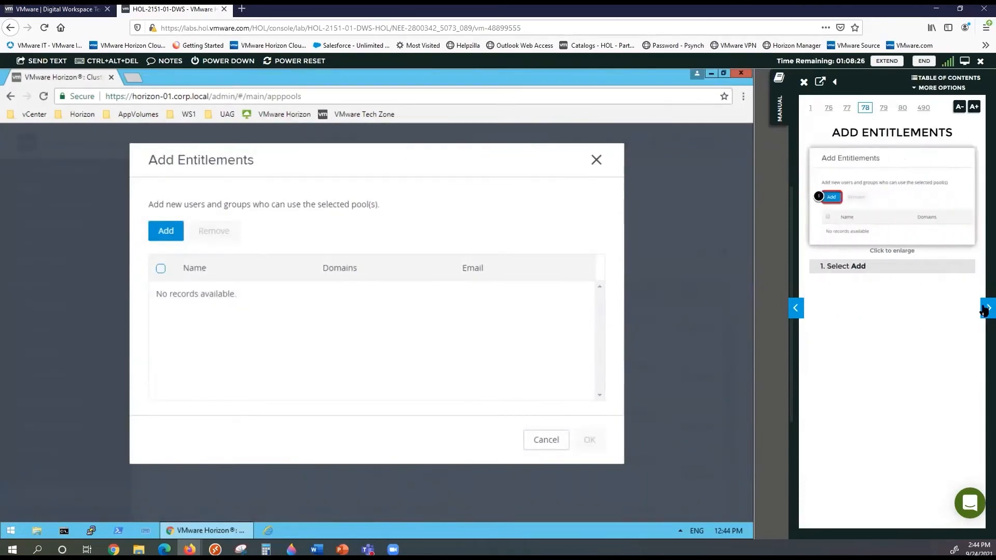
pyautogui.click(986, 311)
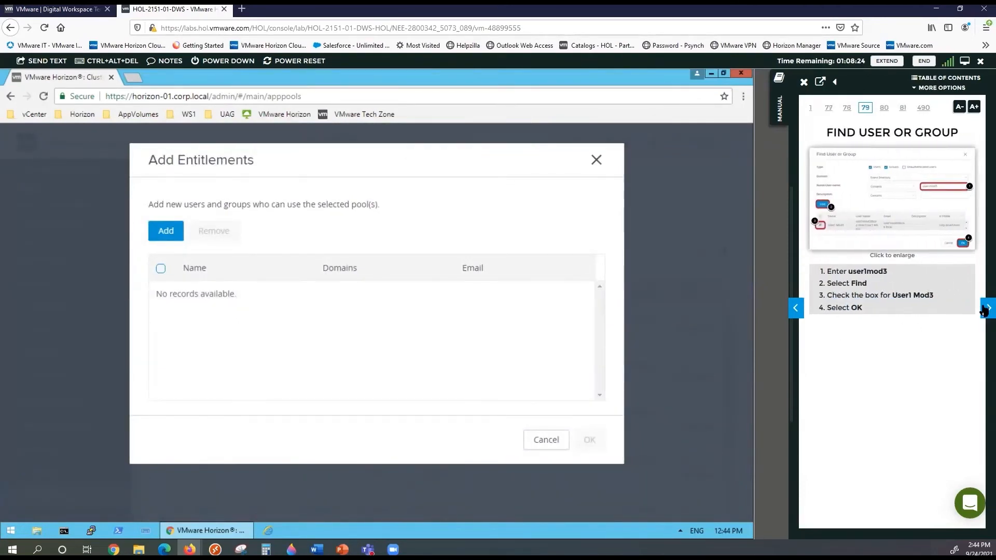
pyautogui.click(160, 233)
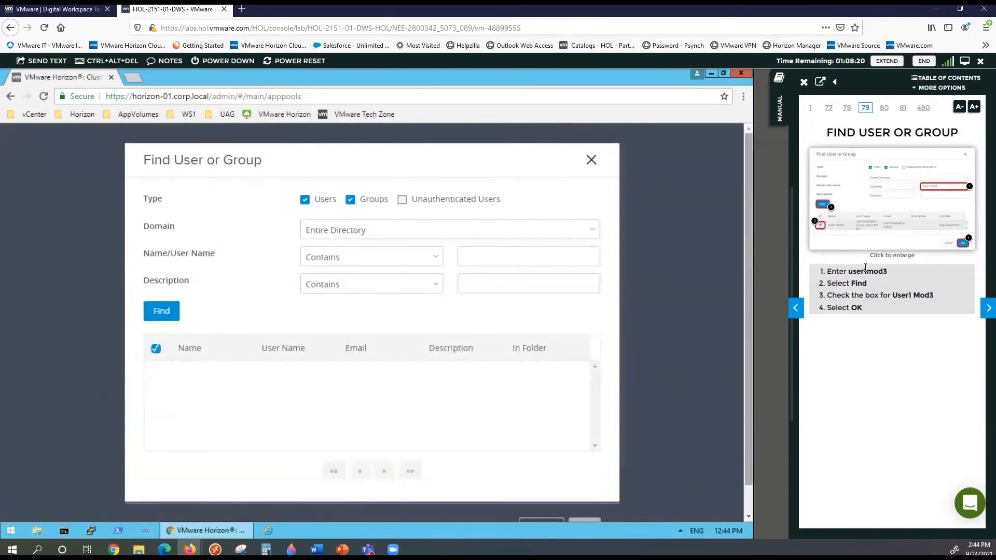
pyautogui.doubleClick(867, 273)
pyautogui.moveTo(867, 274); pyautogui.dragTo(575, 259)
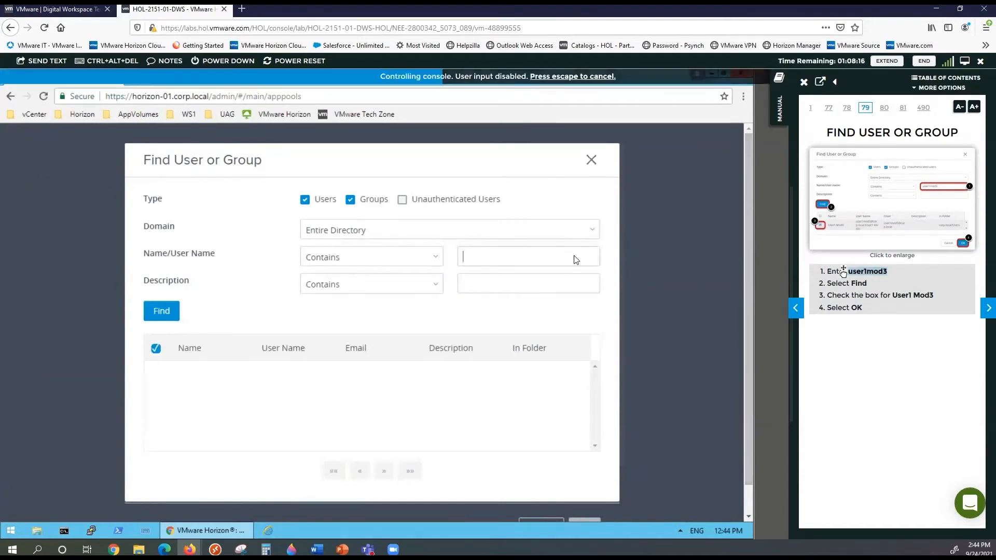
pyautogui.click(163, 315)
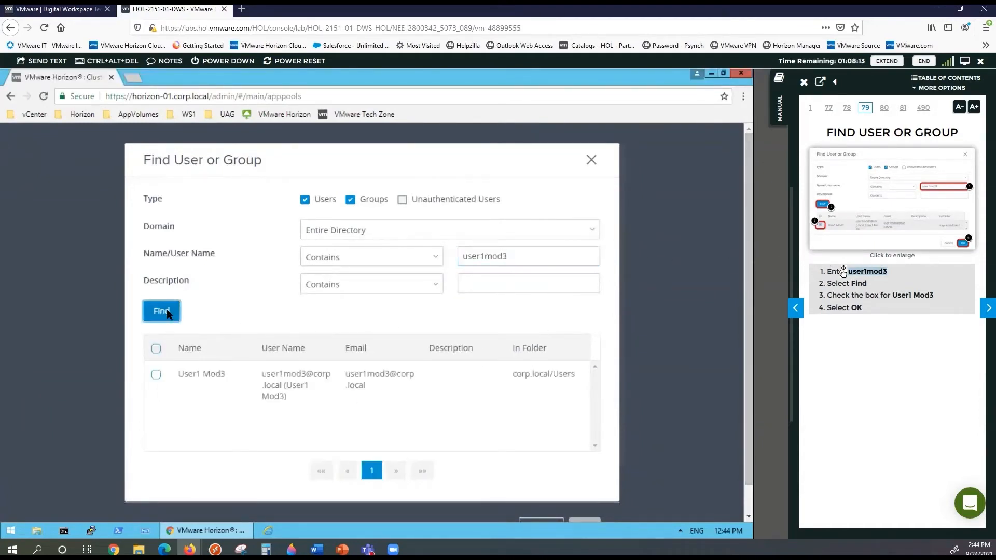
pyautogui.click(156, 373)
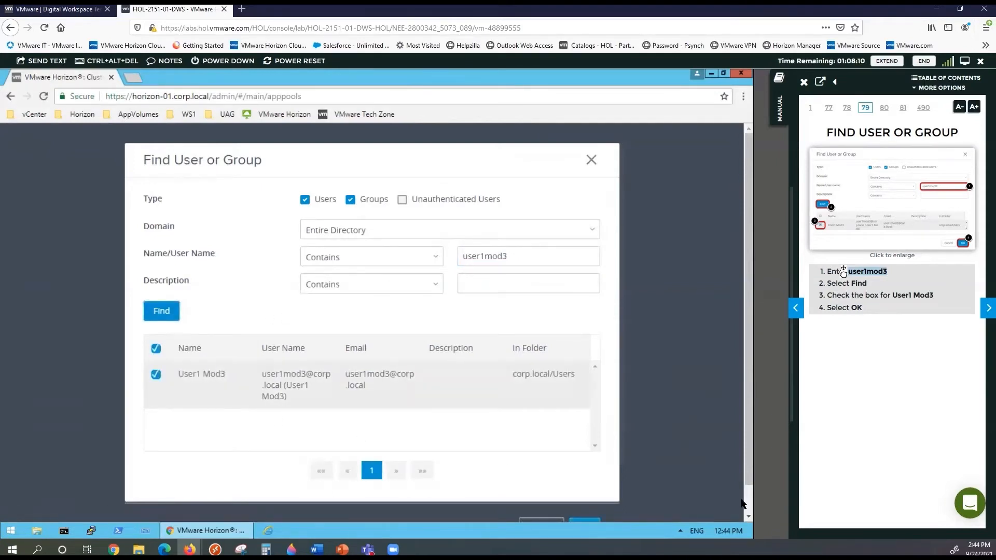
pyautogui.scroll(-1, 674, 497)
pyautogui.click(583, 495)
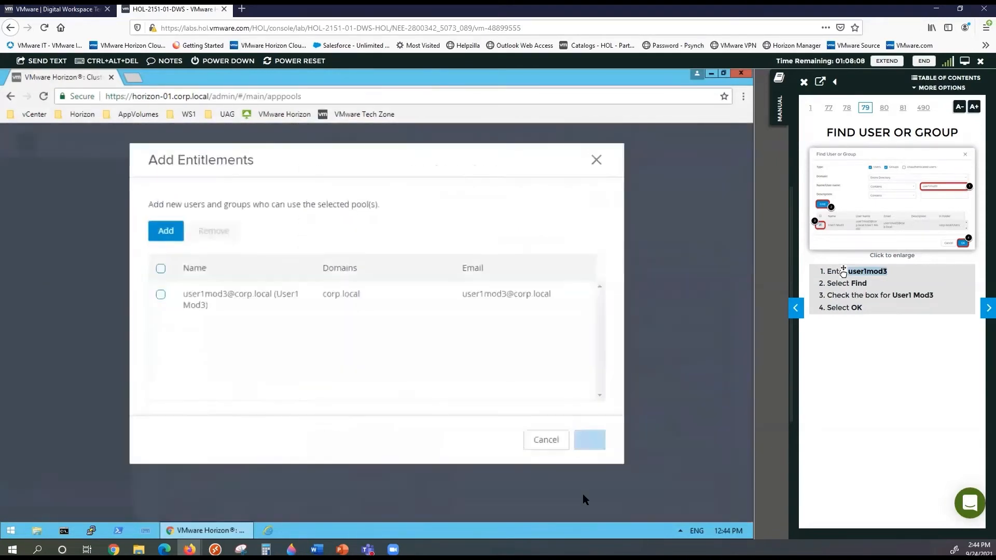
pyautogui.click(591, 436)
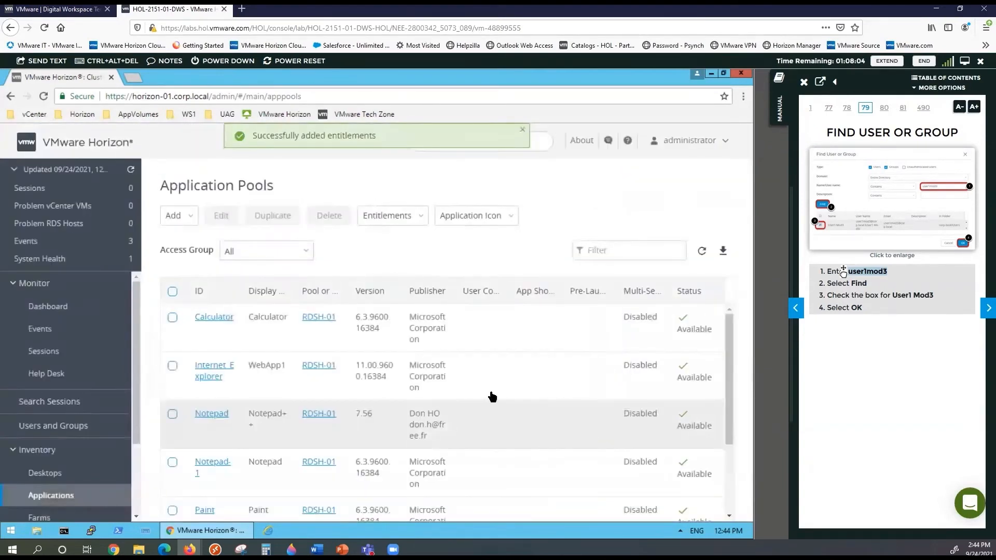
# Advance the lab manual to page 83, Add Parameters, for editing the Web App 1 pool
pyautogui.scroll(-2, 431, 409)
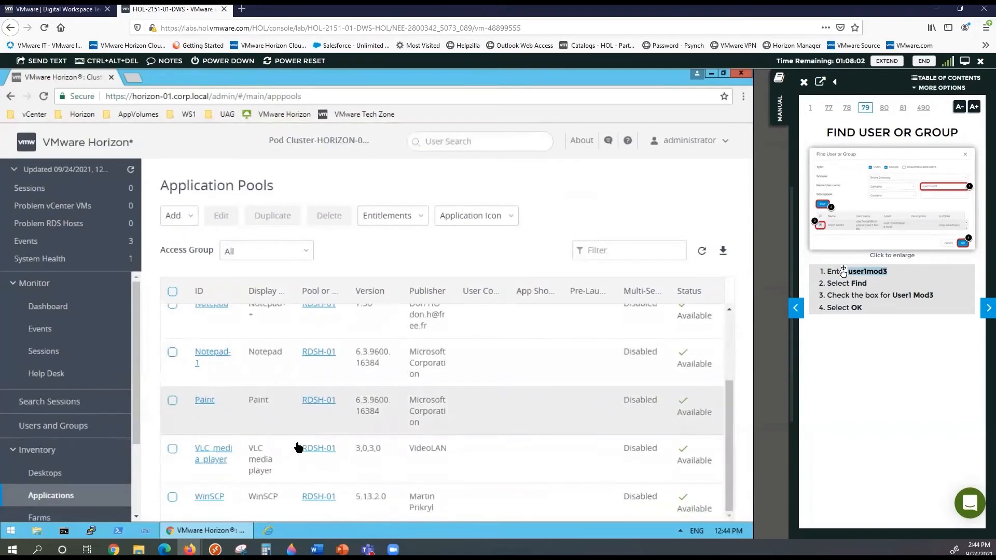
pyautogui.scroll(-2, 286, 461)
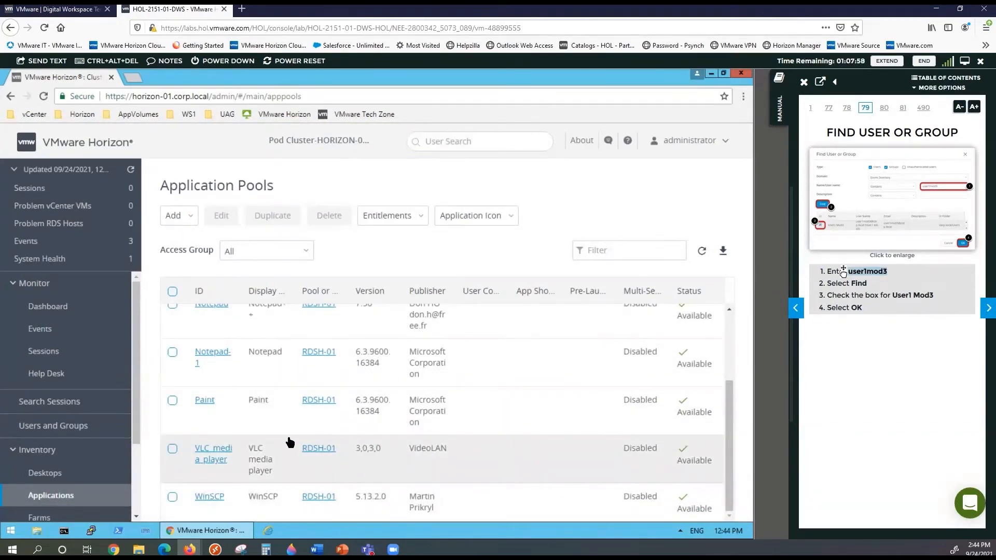
pyautogui.scroll(4, 291, 442)
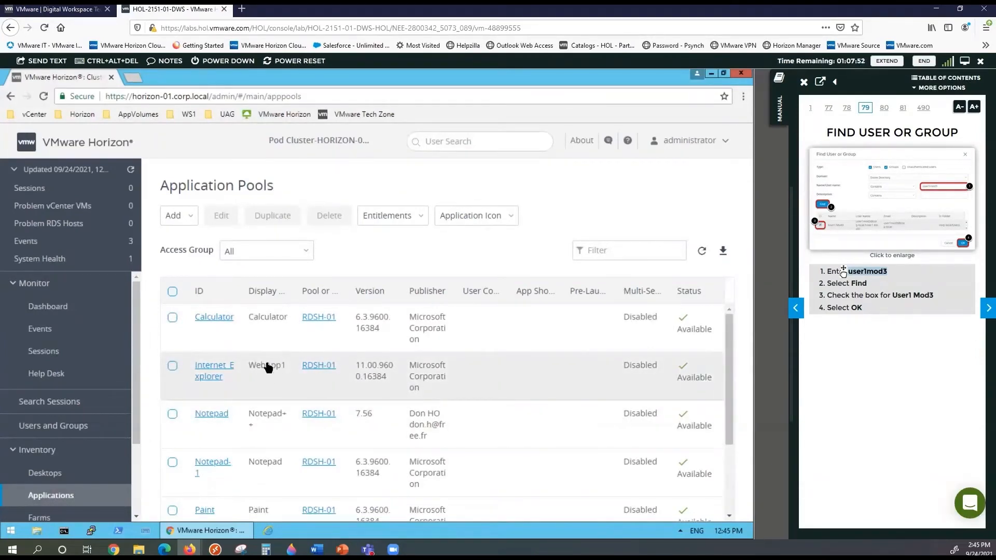
pyautogui.click(986, 308)
pyautogui.click(986, 309)
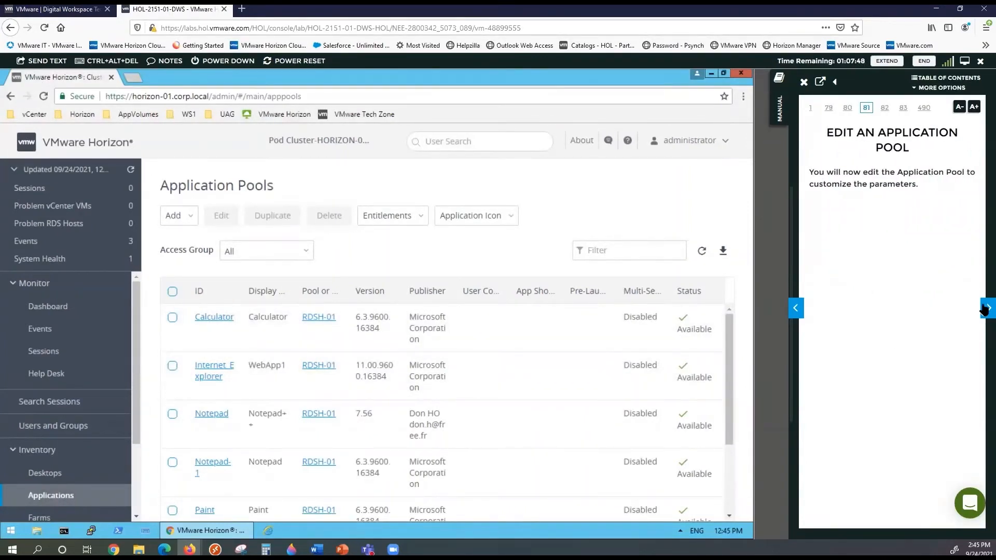
pyautogui.click(986, 308)
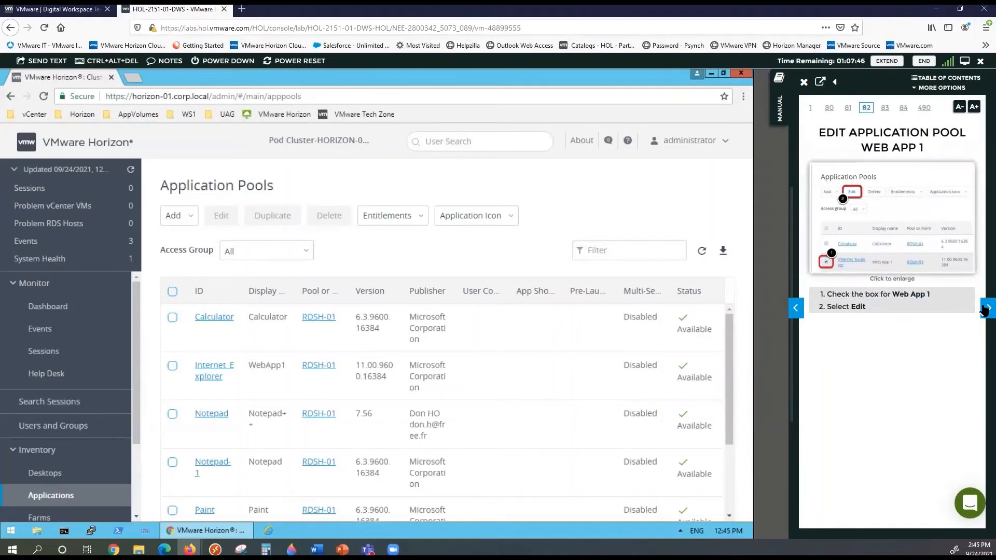
pyautogui.click(986, 309)
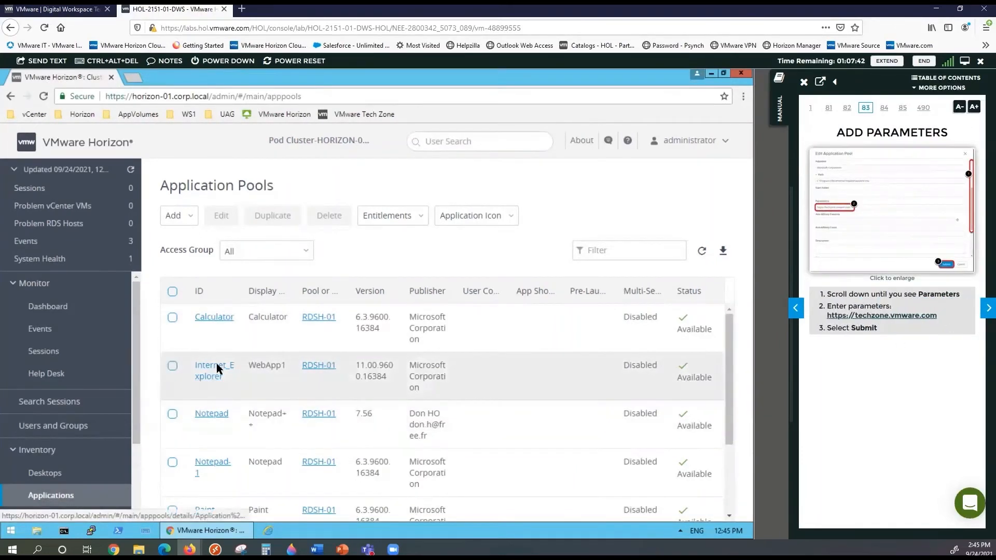
pyautogui.click(217, 367)
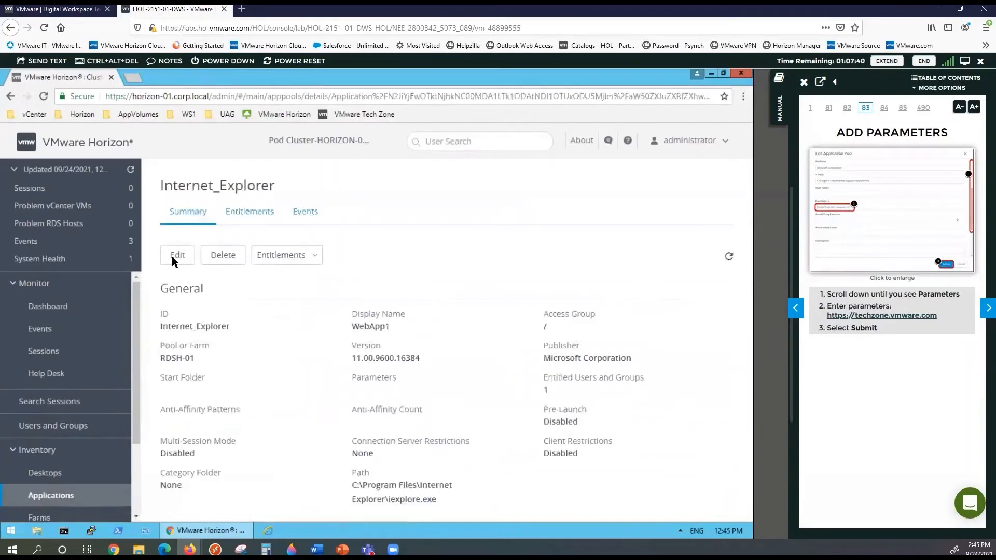
pyautogui.click(176, 255)
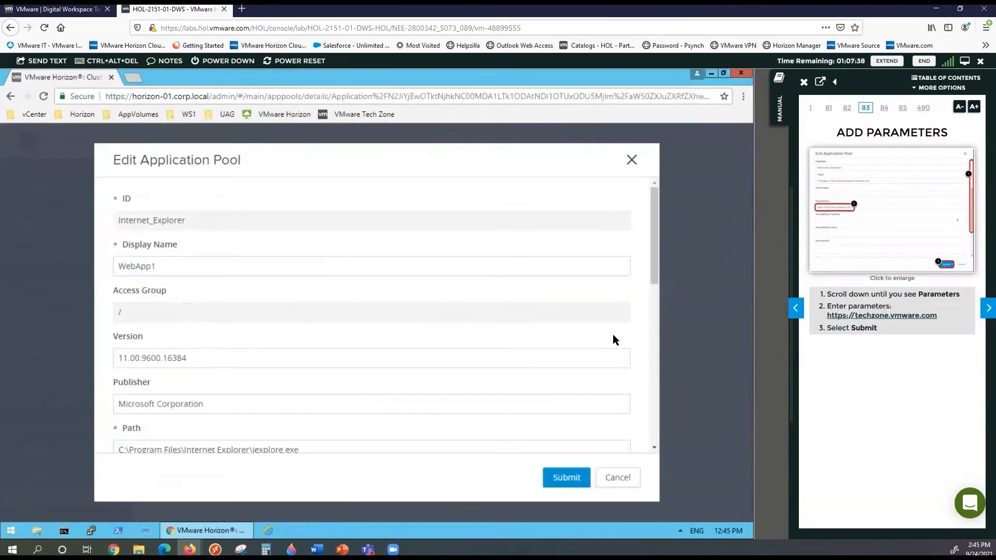
pyautogui.scroll(-3, 239, 370)
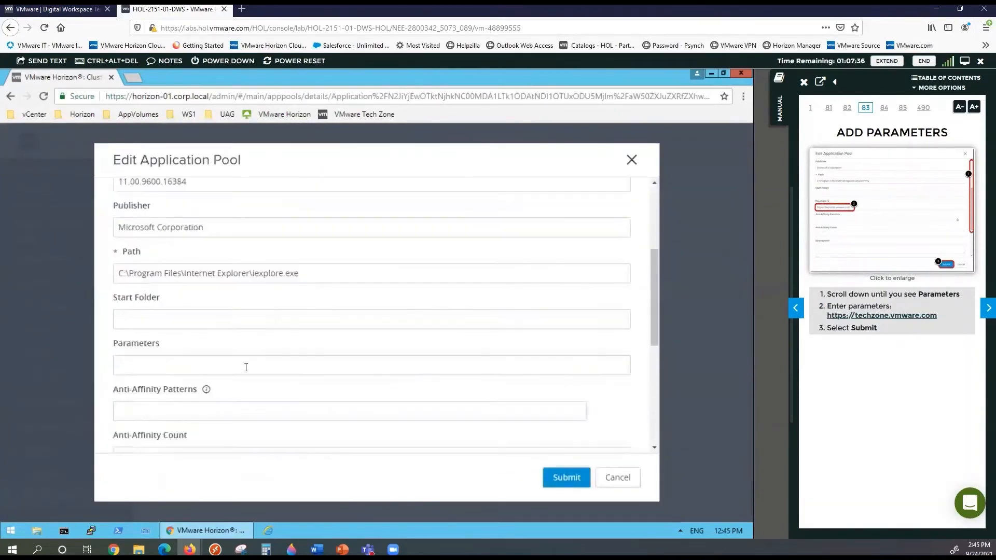
pyautogui.scroll(-1, 246, 358)
pyautogui.click(223, 307)
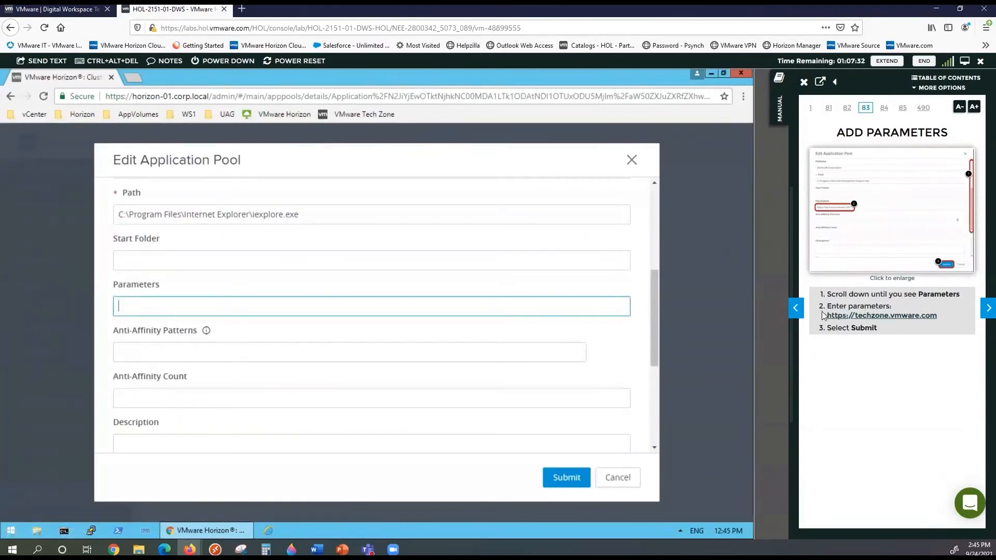
pyautogui.moveTo(926, 308); pyautogui.dragTo(938, 319)
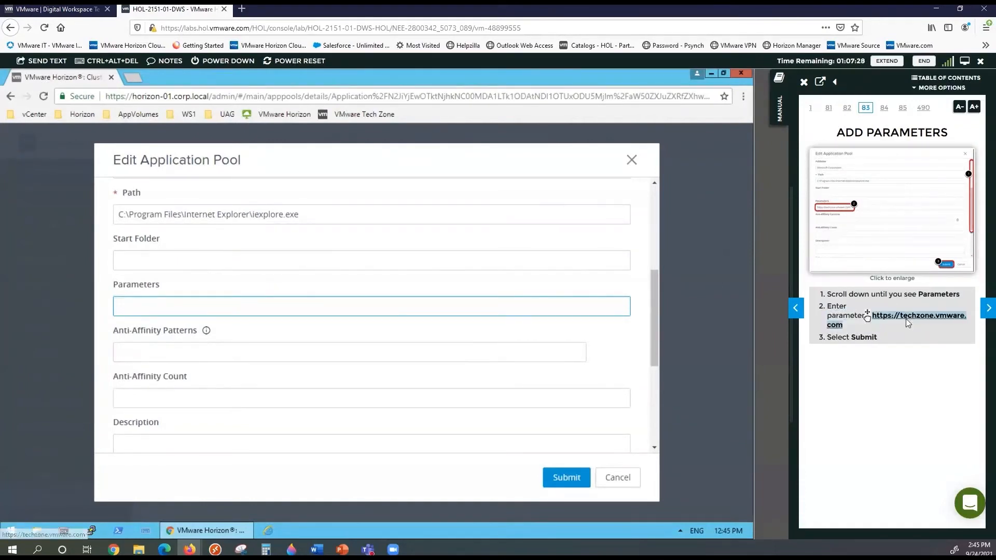
pyautogui.moveTo(868, 316); pyautogui.dragTo(413, 305)
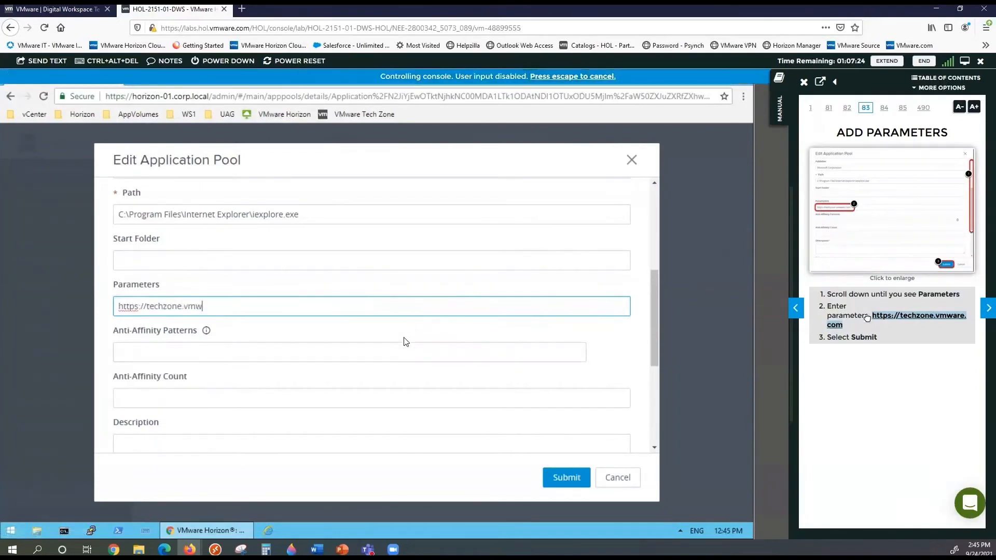
pyautogui.click(554, 478)
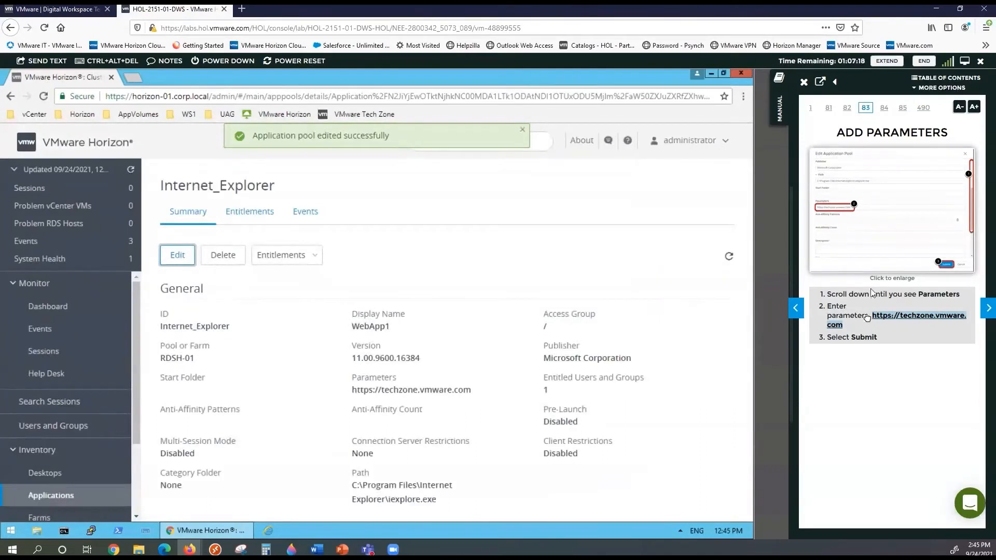
# Page the lab manual forward to page 95, Create a VM Hosted Application Pool
pyautogui.click(985, 310)
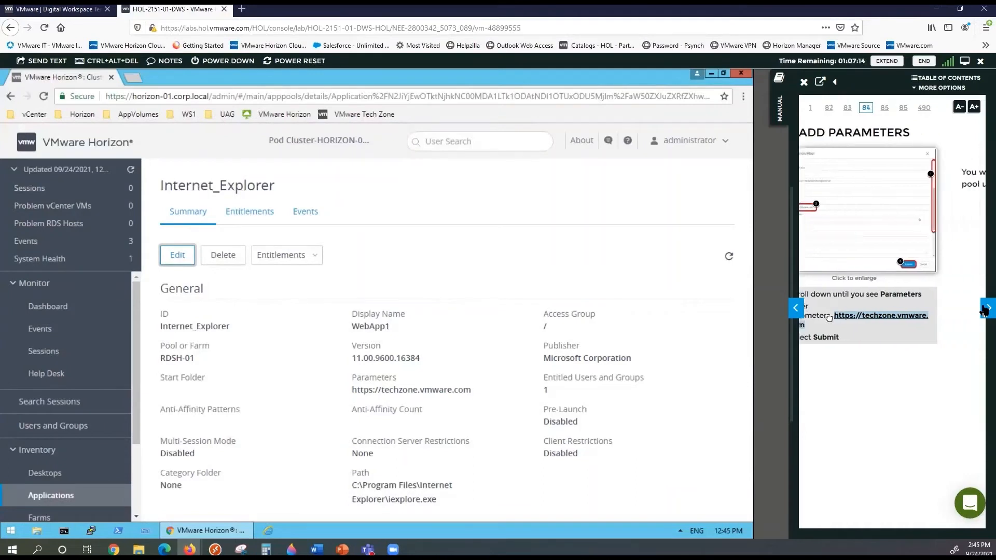
pyautogui.click(984, 311)
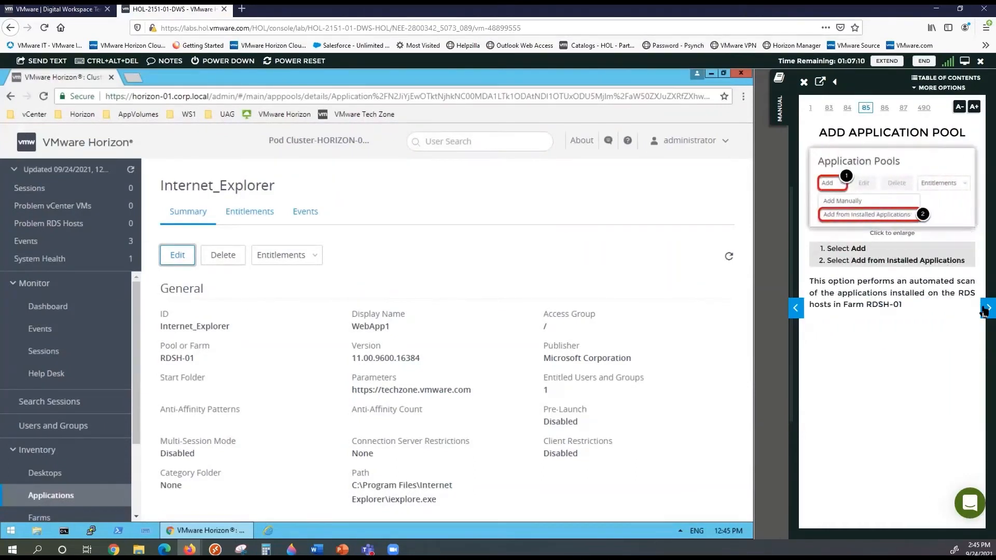
pyautogui.click(984, 310)
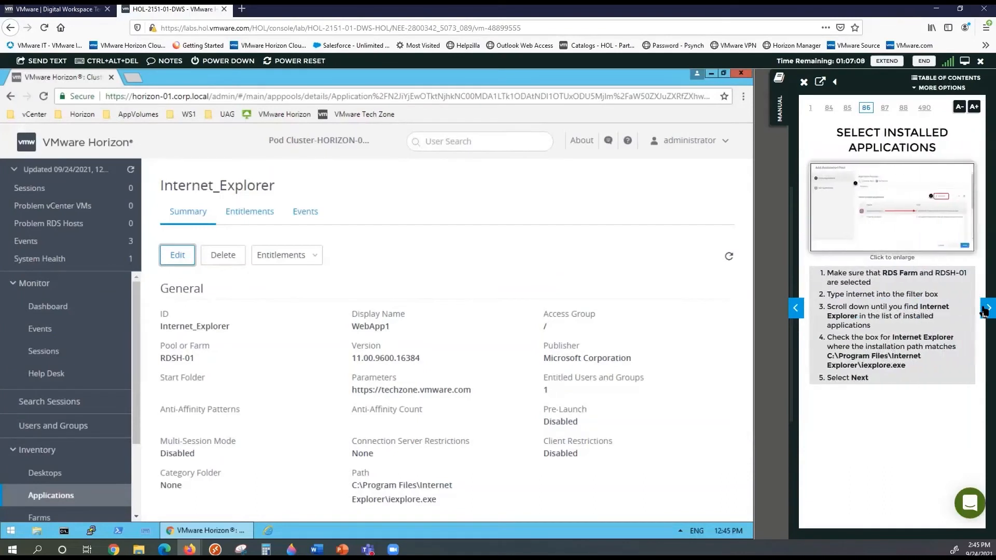
pyautogui.click(985, 310)
pyautogui.click(984, 310)
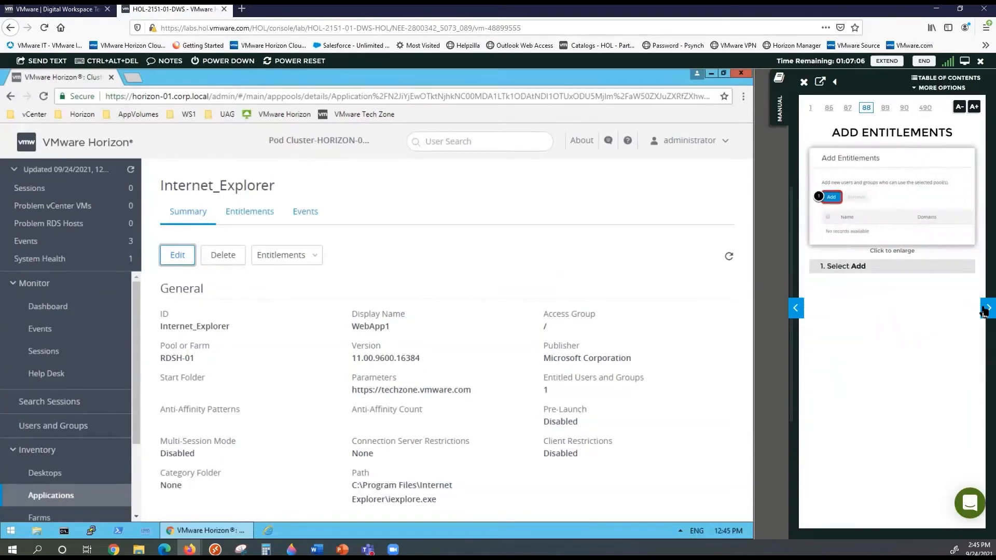
pyautogui.click(984, 311)
pyautogui.click(985, 310)
pyautogui.click(984, 310)
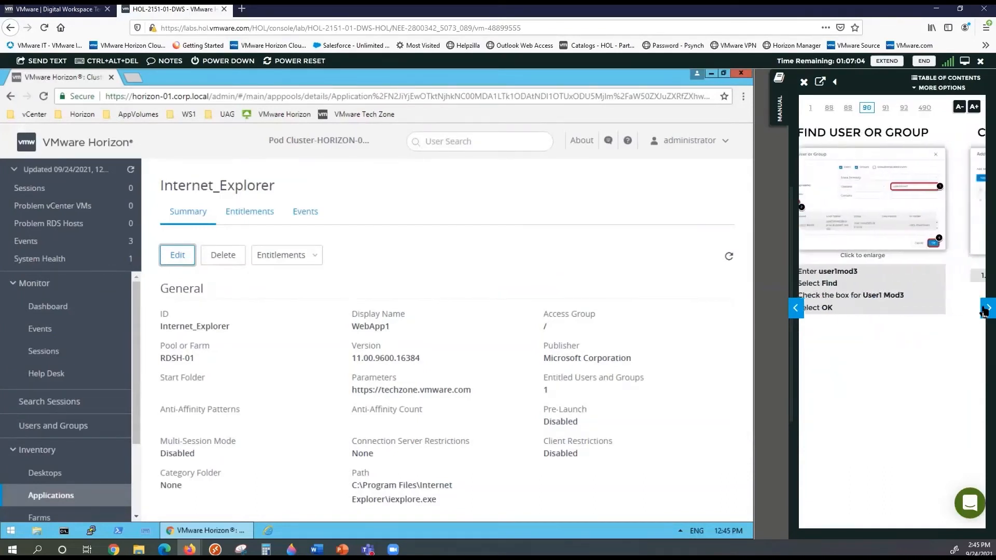
pyautogui.click(985, 311)
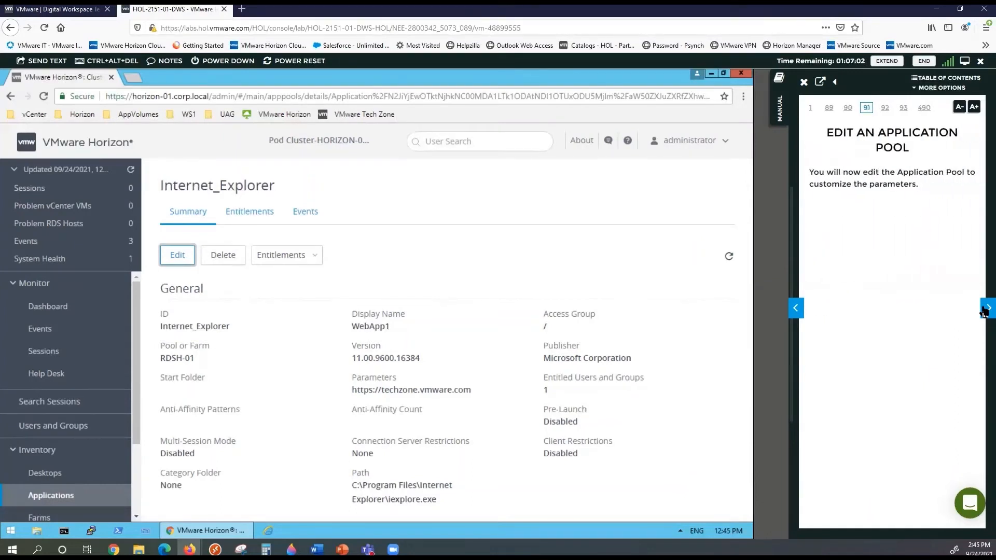
pyautogui.click(985, 310)
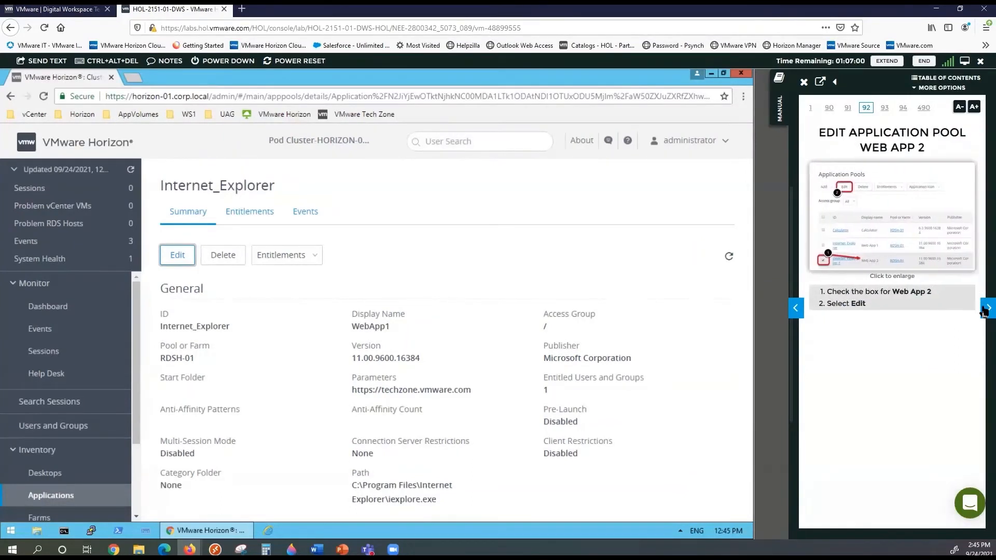
pyautogui.click(984, 310)
pyautogui.click(984, 311)
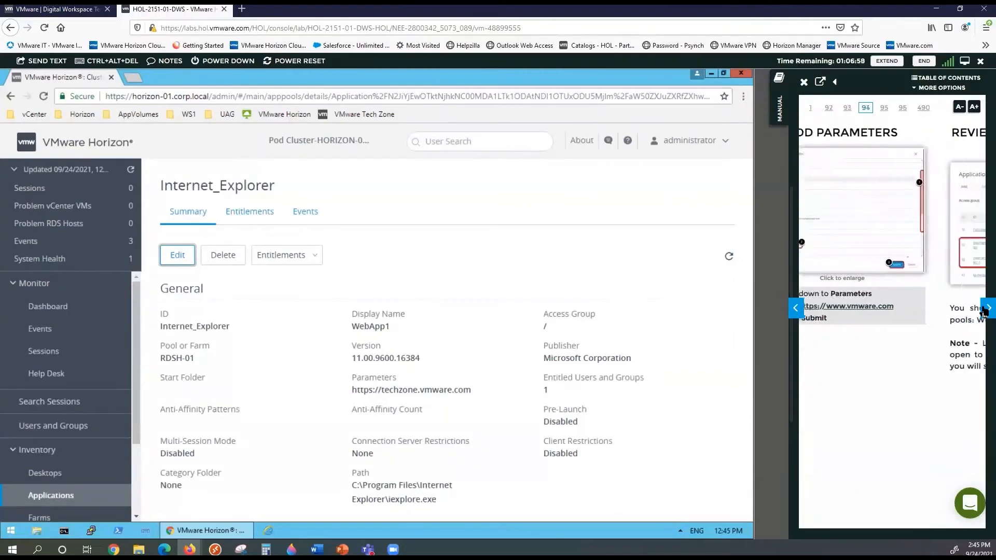
pyautogui.click(984, 310)
pyautogui.click(985, 310)
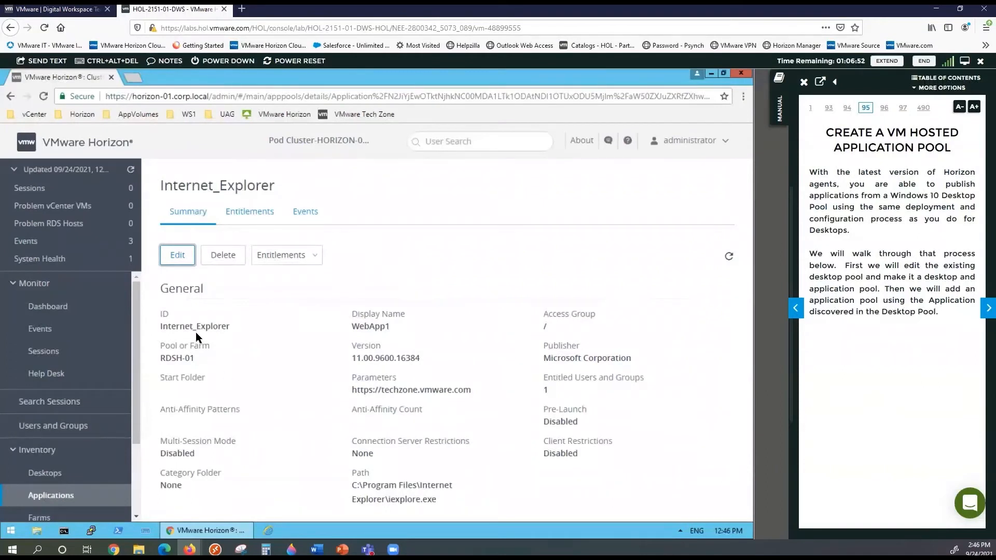
pyautogui.click(133, 77)
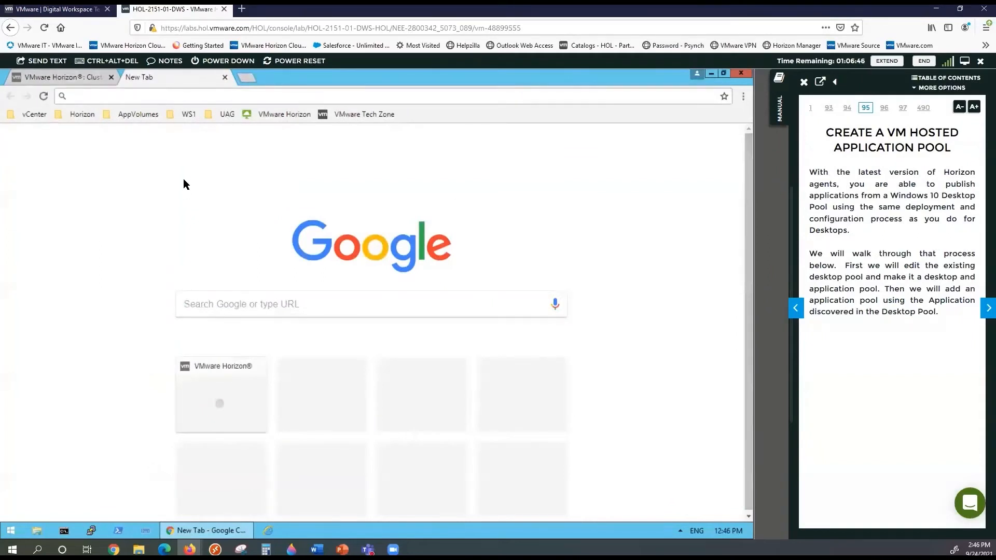
# Open the VMware Horizon portal from the bookmarks and choose VMware Horizon HTML Access
pyautogui.click(87, 115)
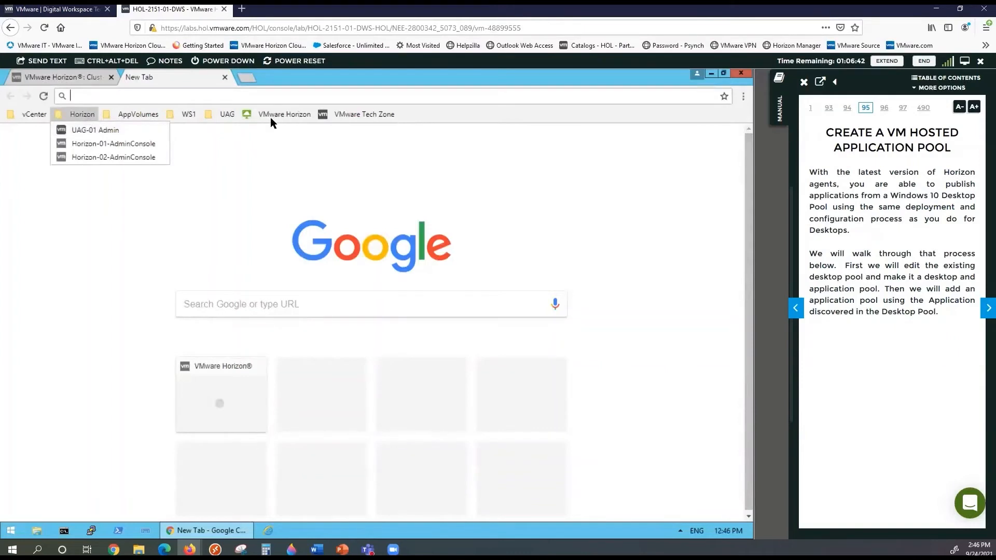
pyautogui.click(271, 132)
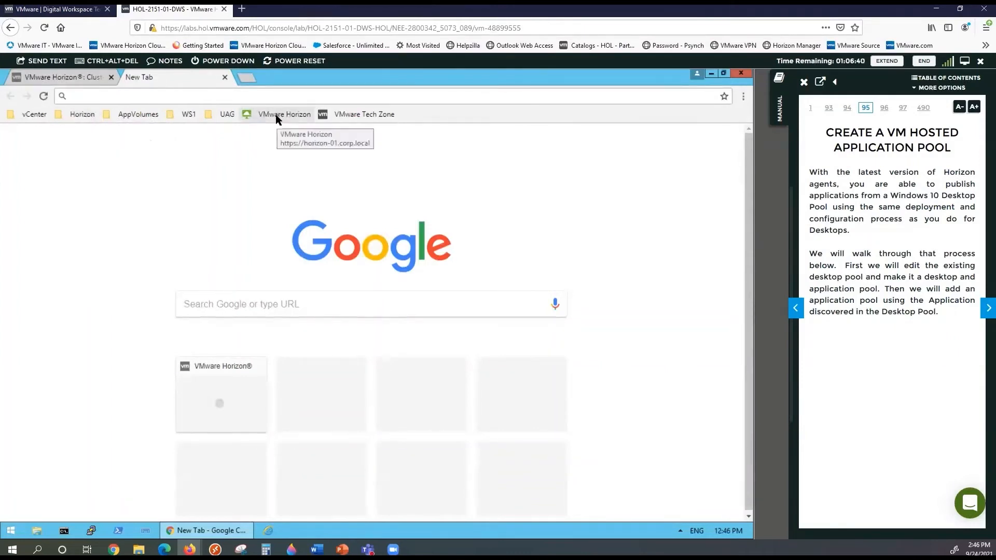
pyautogui.click(276, 116)
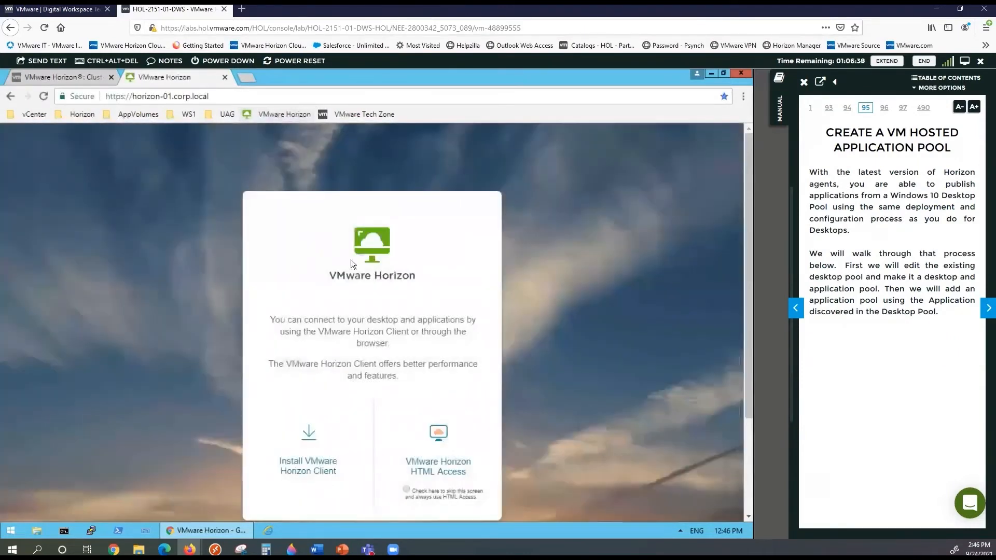
pyautogui.click(442, 467)
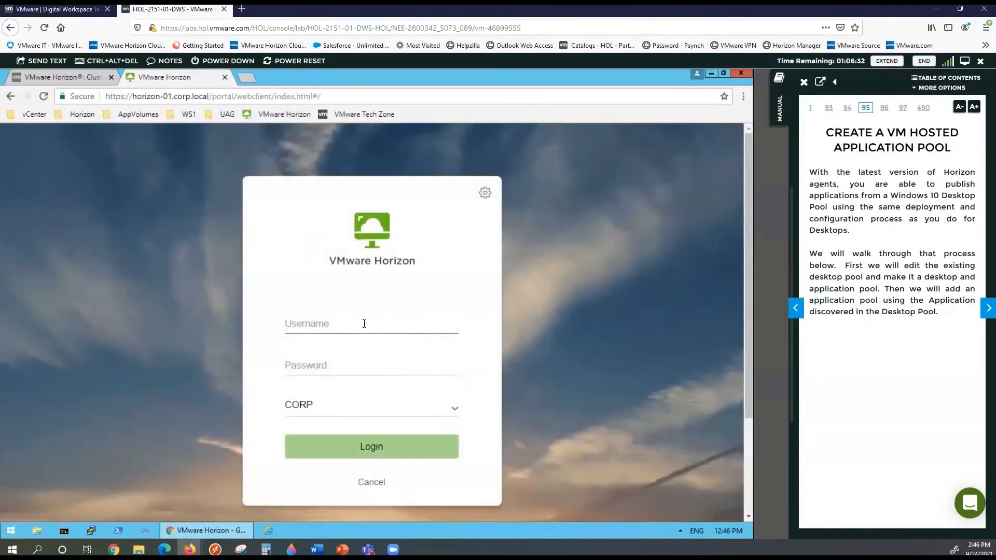
# Log in to HTML Access as user1mod3 with the lab password
pyautogui.write('user1mod')
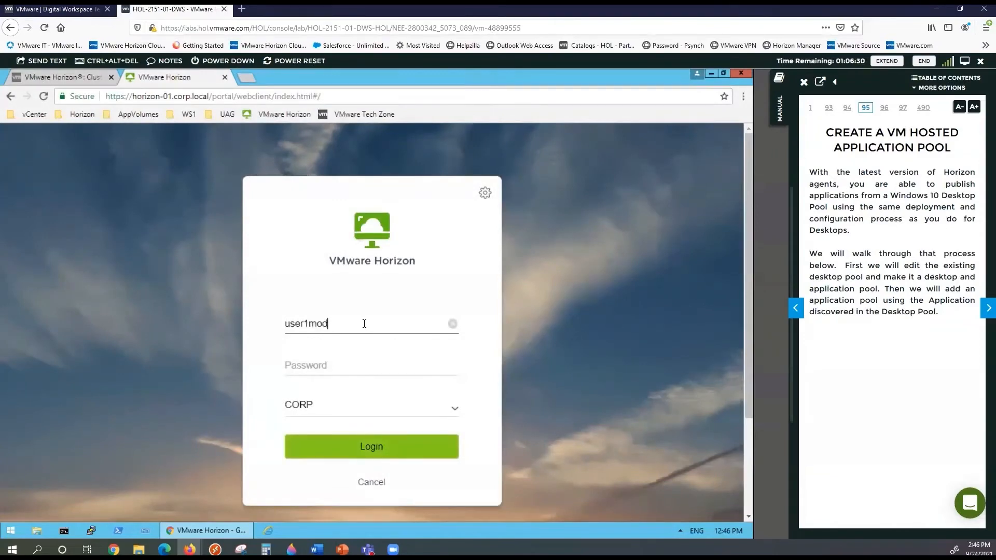
pyautogui.write('3')
pyautogui.press('Tab')
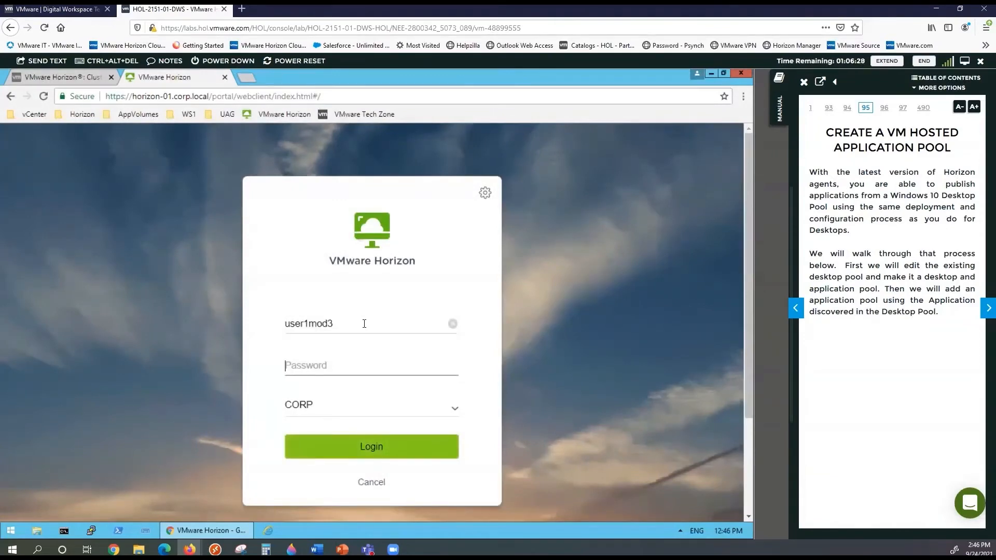
pyautogui.write('V')
pyautogui.write('ware1!')
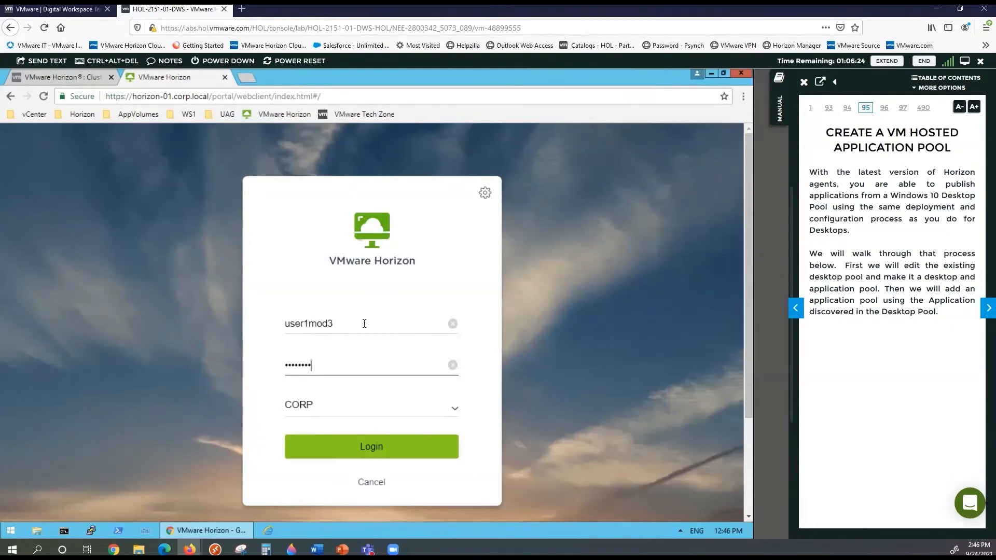
pyautogui.press('Return')
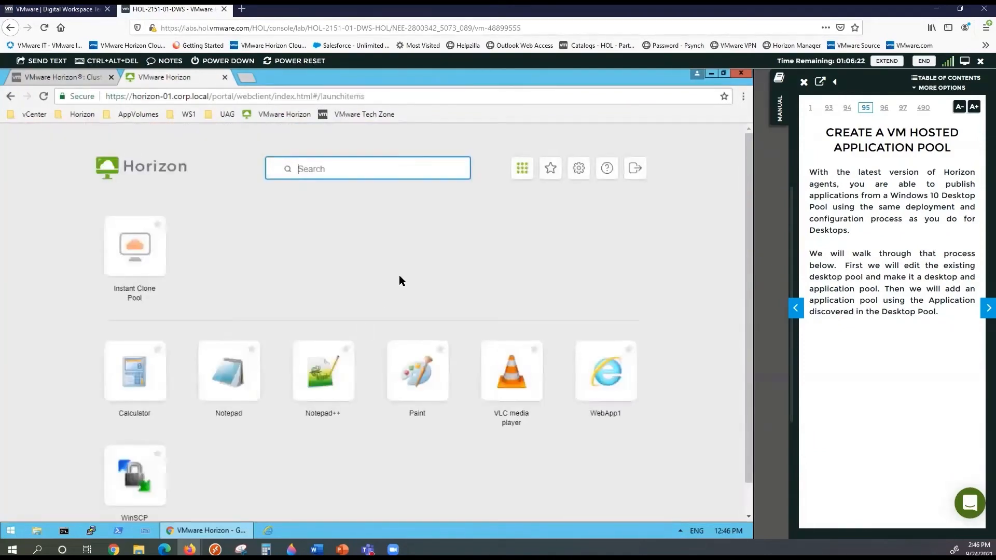
# Launch WebApp1 and proceed past the certificate warning to the remote session
pyautogui.scroll(-1, 373, 284)
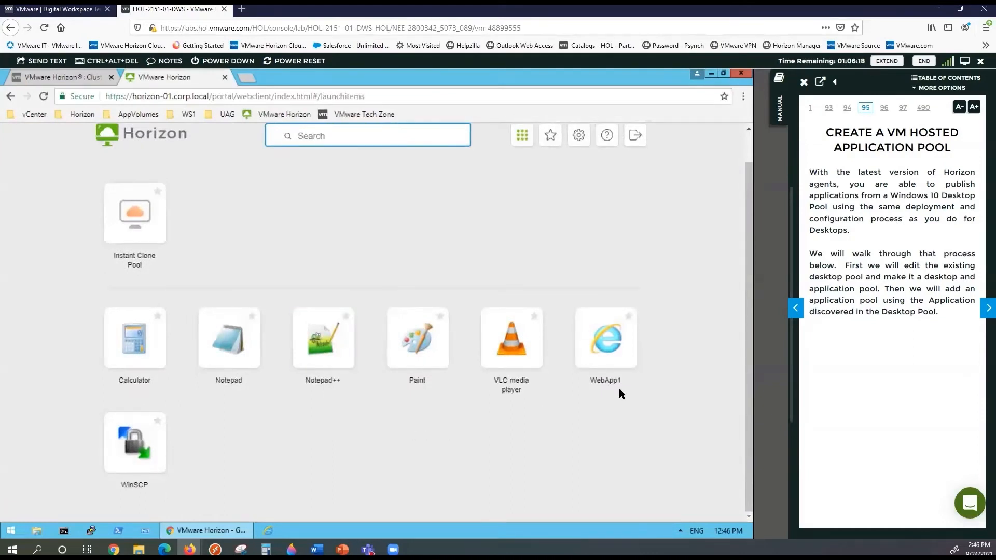
pyautogui.click(601, 353)
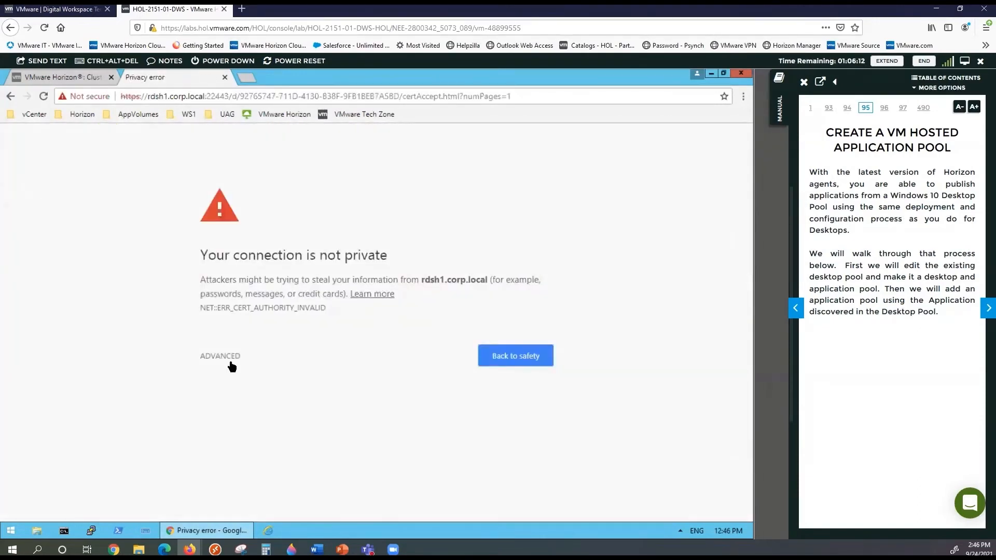
pyautogui.click(230, 362)
pyautogui.click(260, 448)
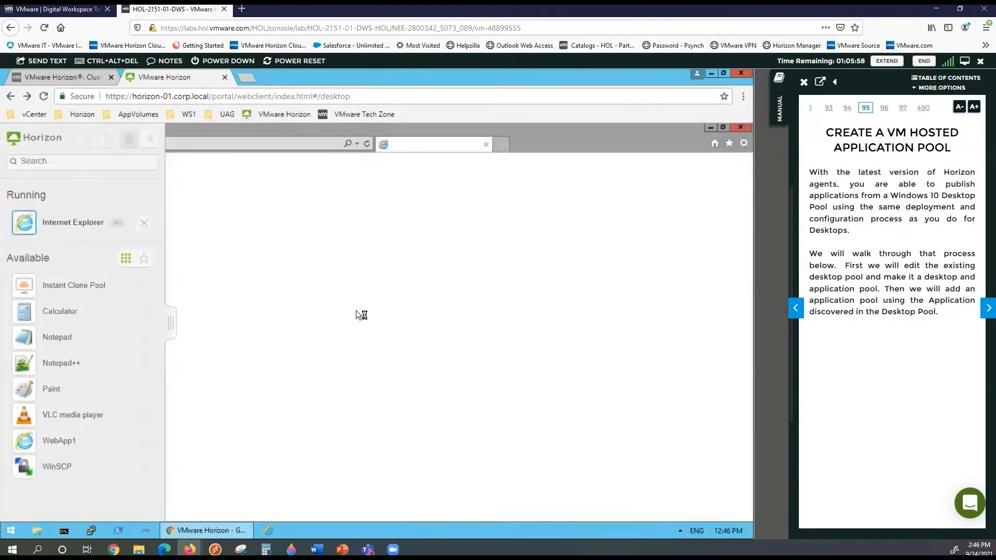
# Check the Tech Zone page in remote Internet Explorer, then log off and reopen Application Pools
pyautogui.click(163, 329)
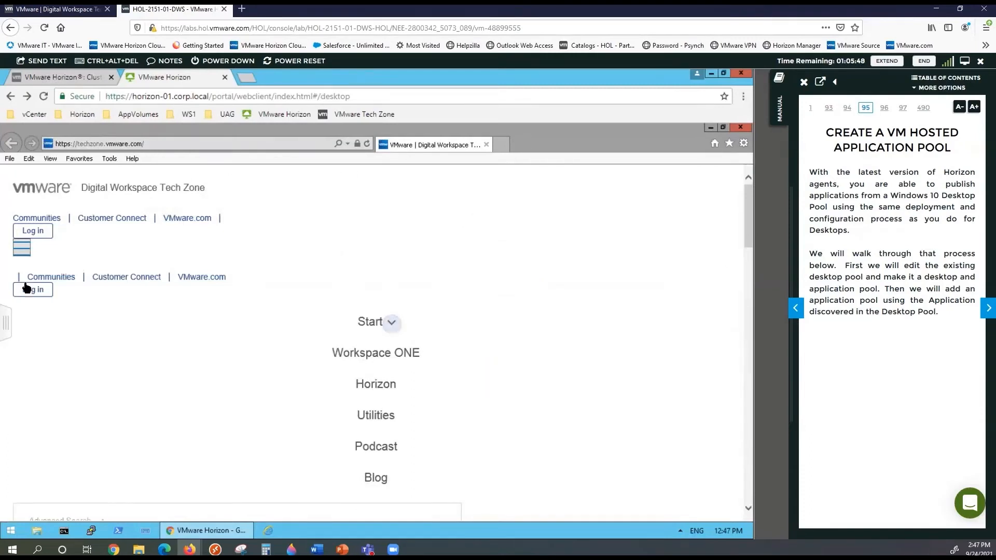
pyautogui.click(6, 322)
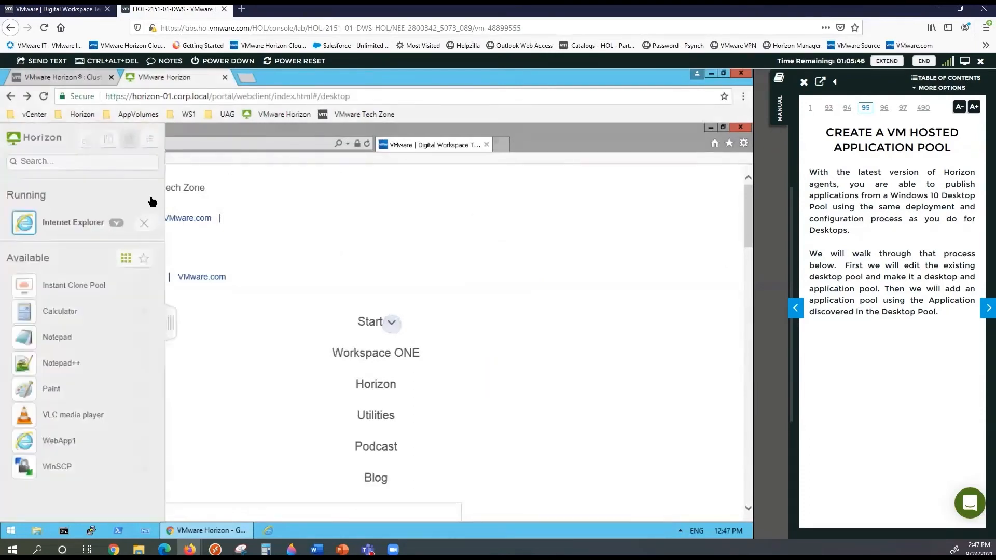
pyautogui.click(150, 139)
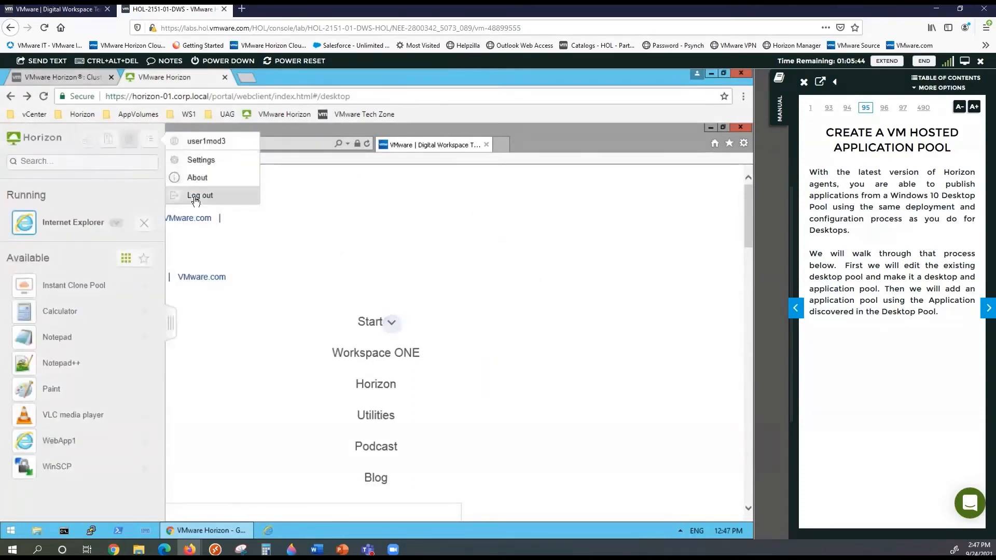
pyautogui.click(195, 193)
pyautogui.click(459, 350)
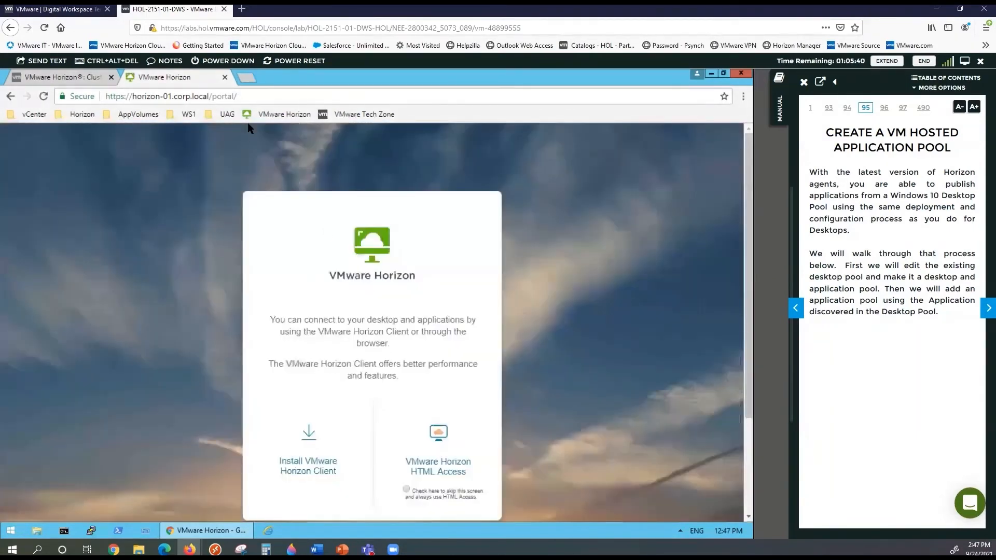
pyautogui.click(224, 77)
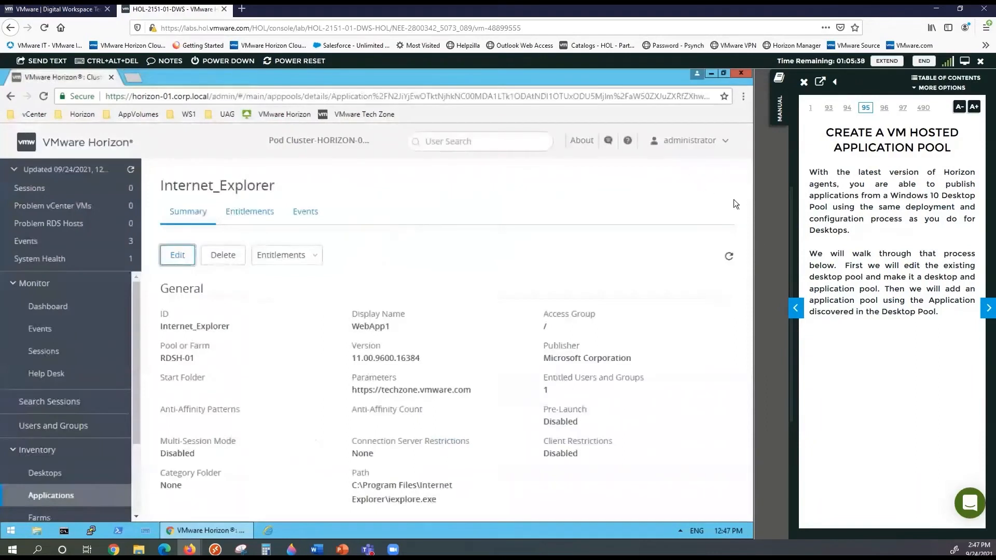
pyautogui.click(65, 497)
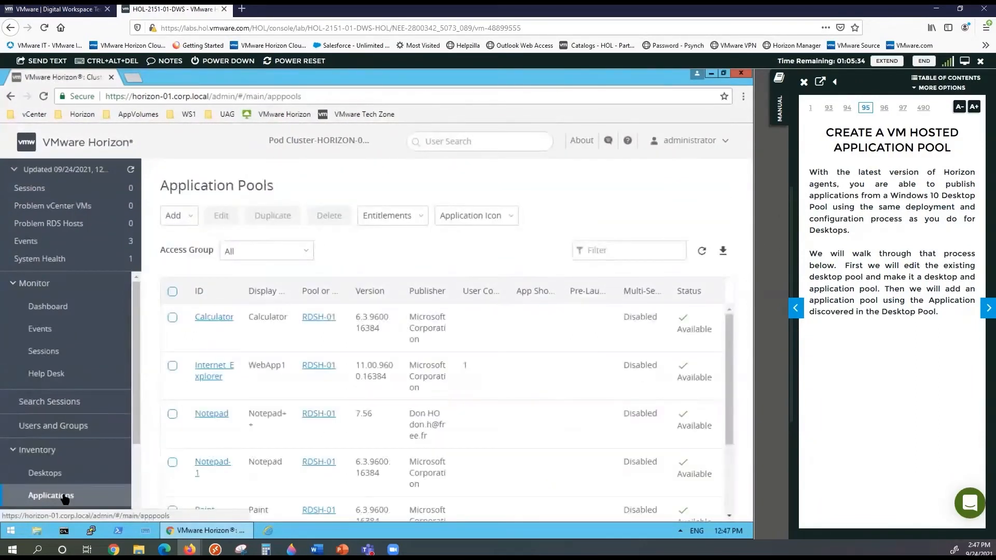
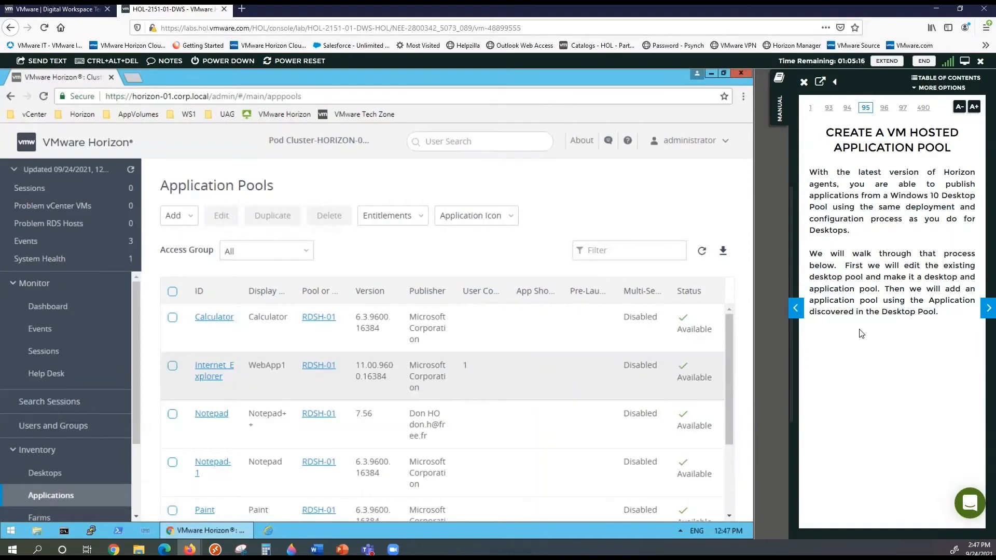
# Advance the manual two pages to Edit the IC Pool and open IC-Pool1 from Inventory > Desktops
pyautogui.click(987, 309)
pyautogui.click(987, 309)
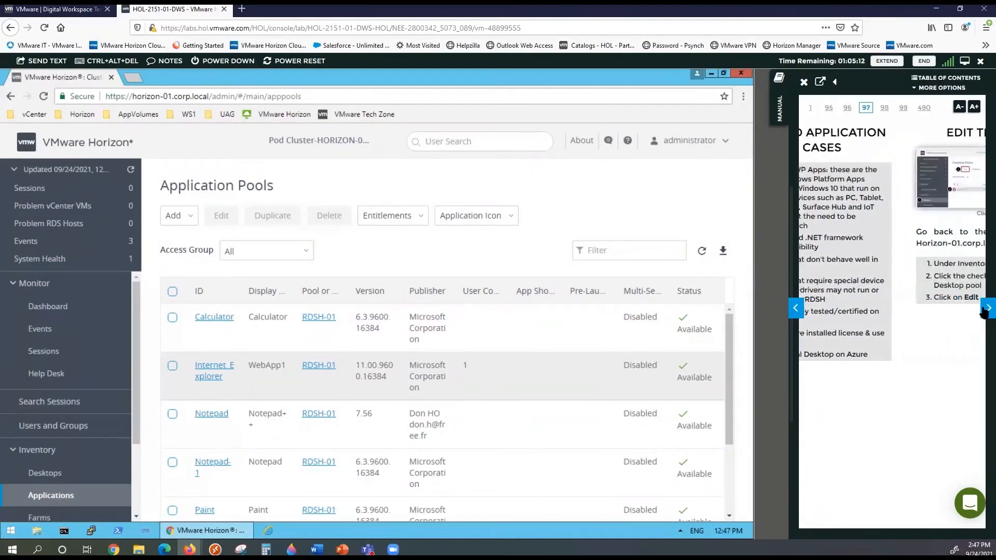
pyautogui.click(83, 472)
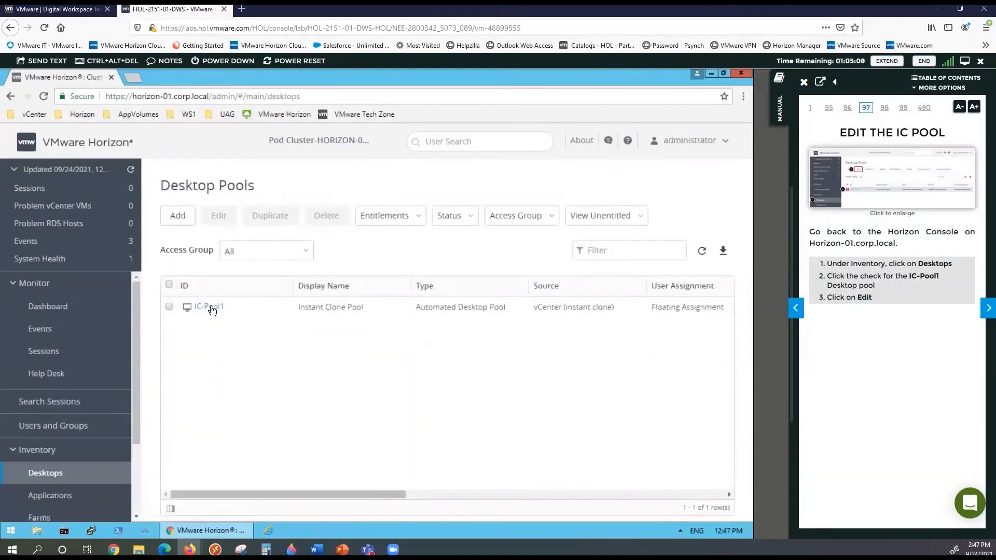
pyautogui.click(211, 306)
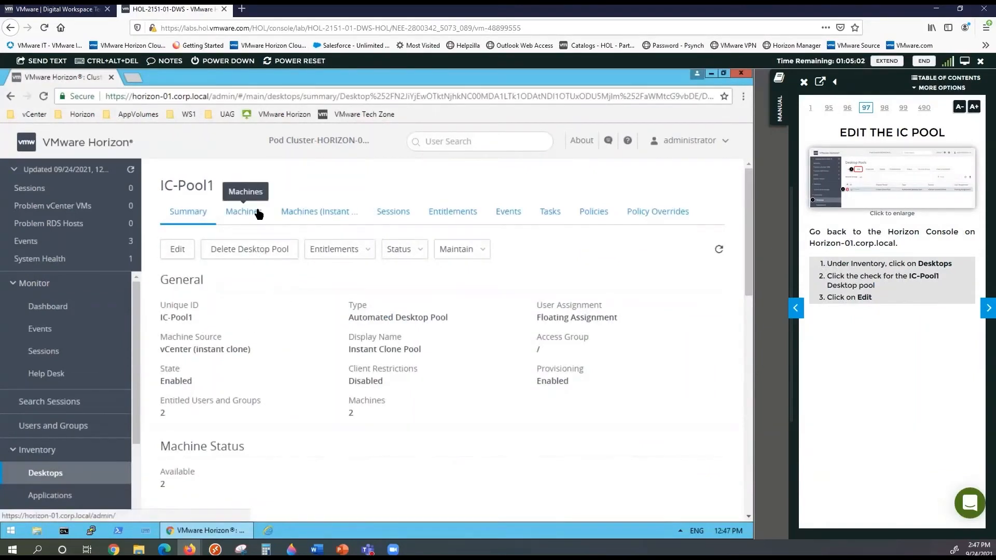
# Change IC-Pool1's Session Types to Desktop & Application and save the edit
pyautogui.click(185, 248)
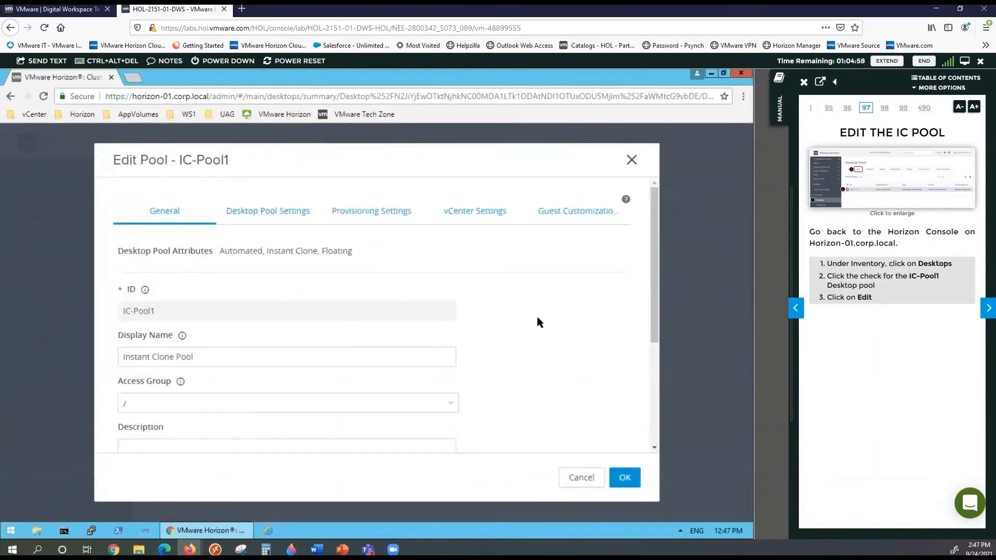
pyautogui.click(298, 216)
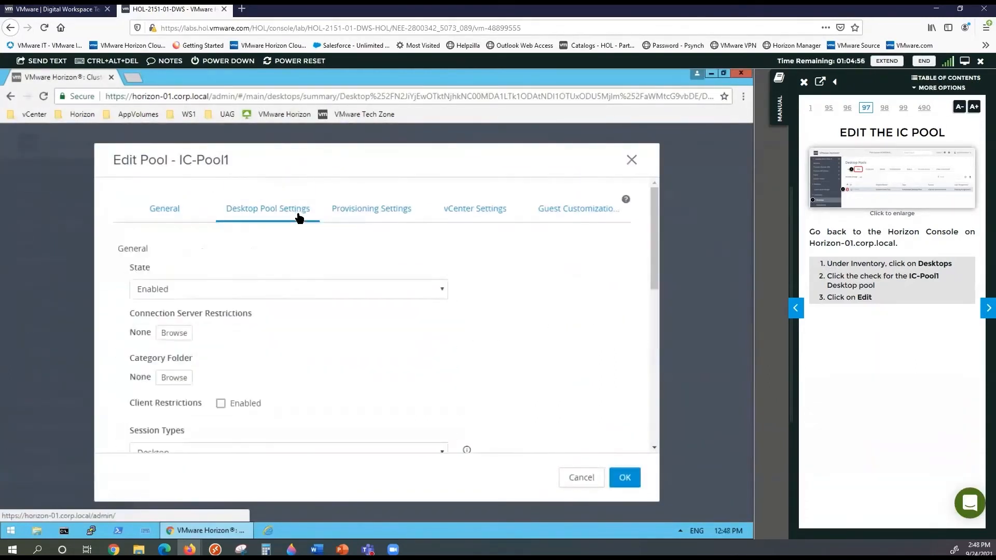
pyautogui.scroll(-3, 297, 323)
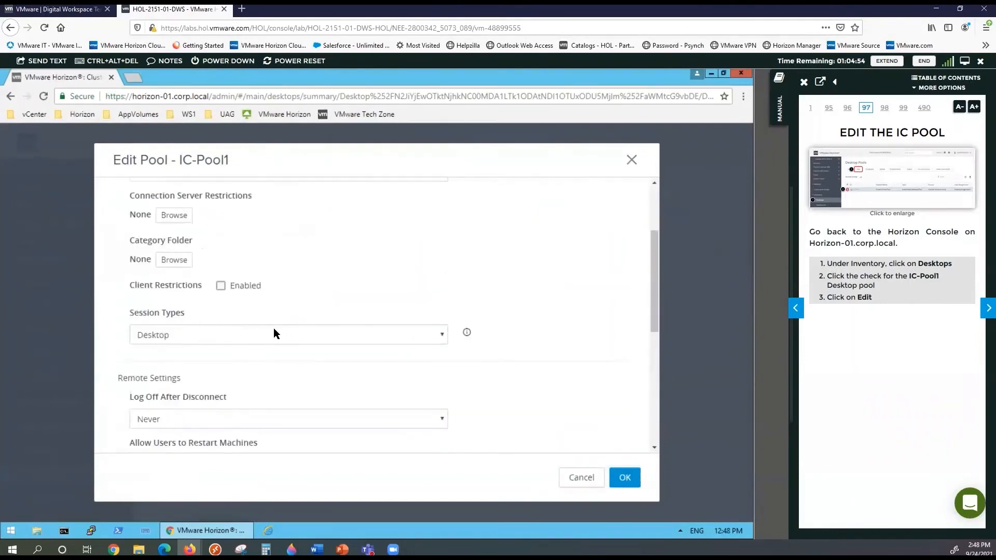
pyautogui.click(206, 335)
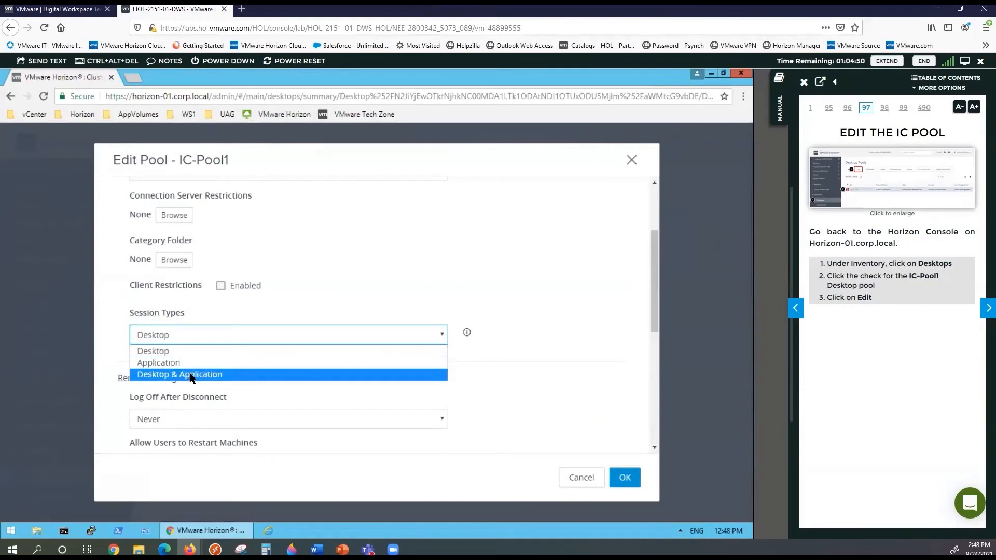
pyautogui.click(189, 374)
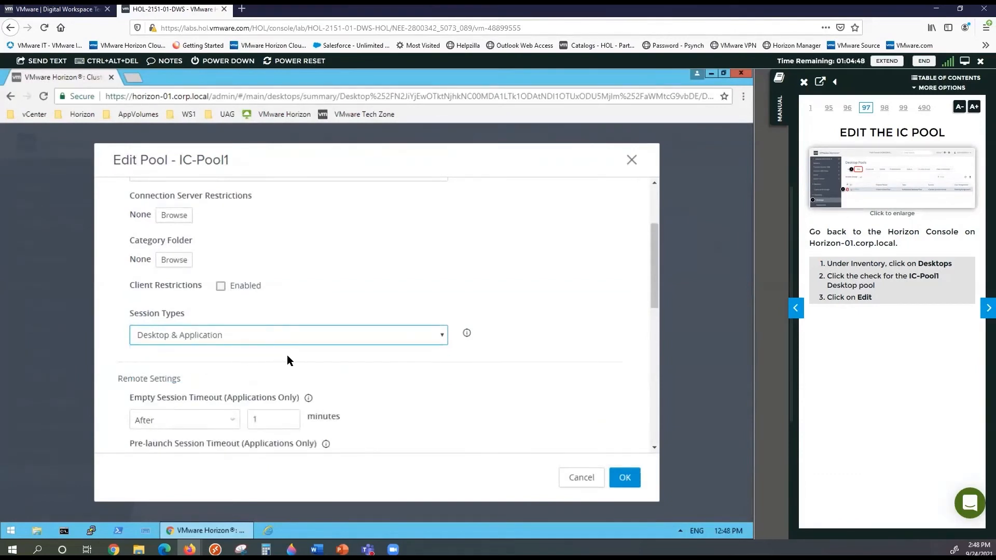
pyautogui.click(623, 475)
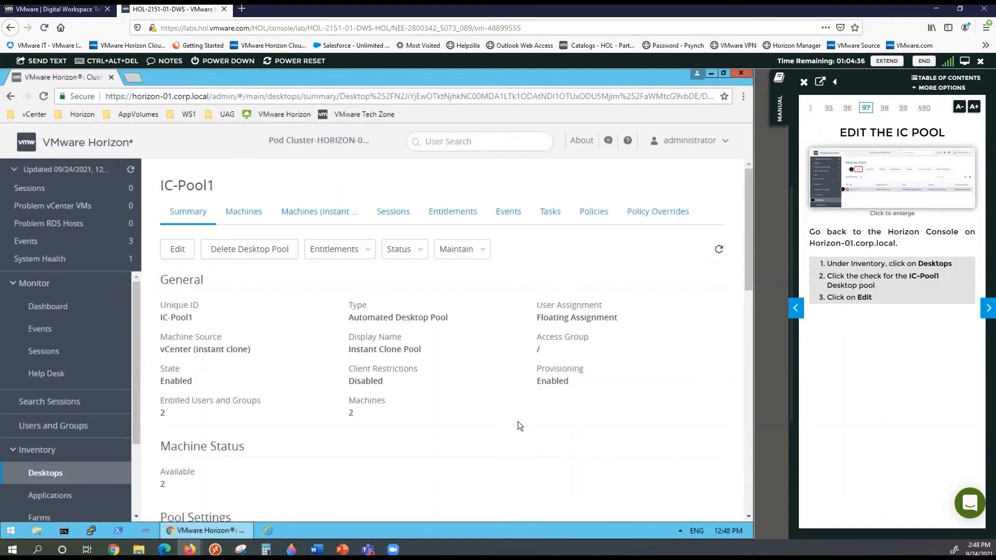
# Page the manual ahead eight pages to the entitlement steps, then open Inventory > Applications
pyautogui.click(985, 308)
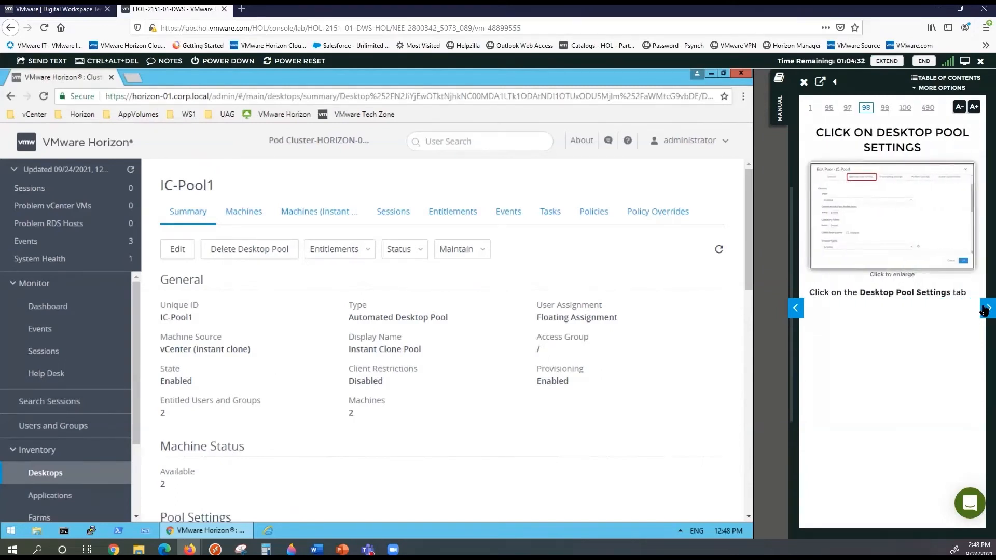
pyautogui.click(985, 308)
pyautogui.click(985, 308)
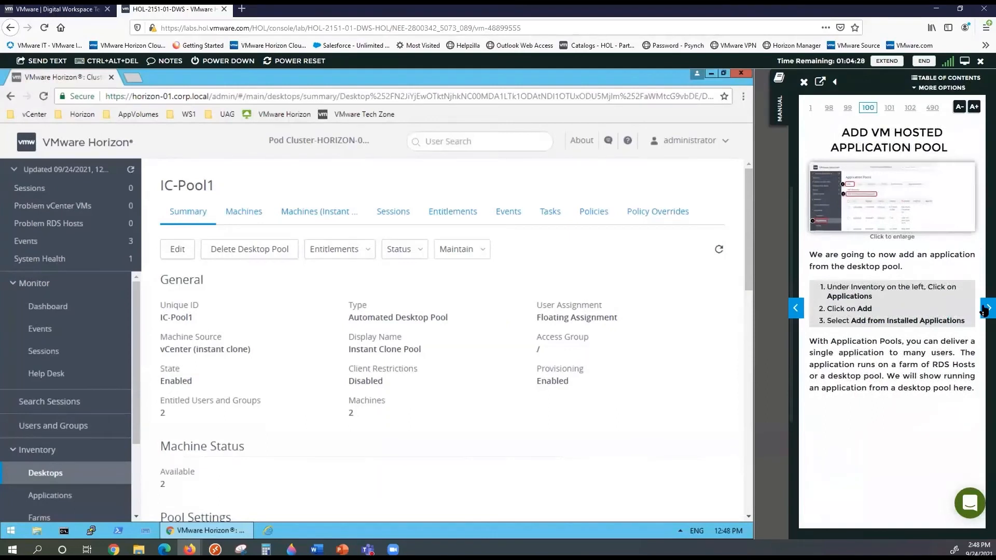
pyautogui.click(985, 308)
pyautogui.click(985, 308)
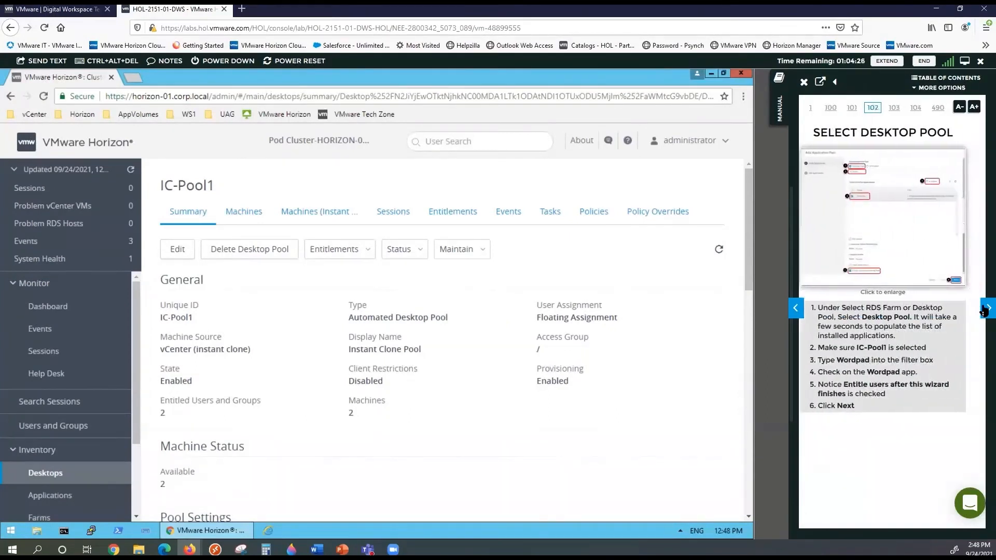
pyautogui.click(985, 309)
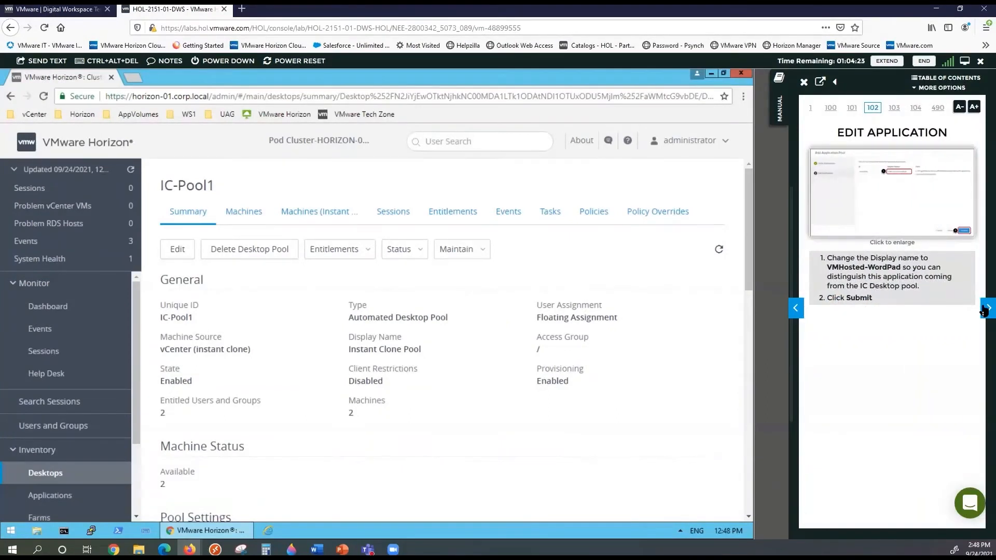
pyautogui.click(985, 309)
pyautogui.click(985, 309)
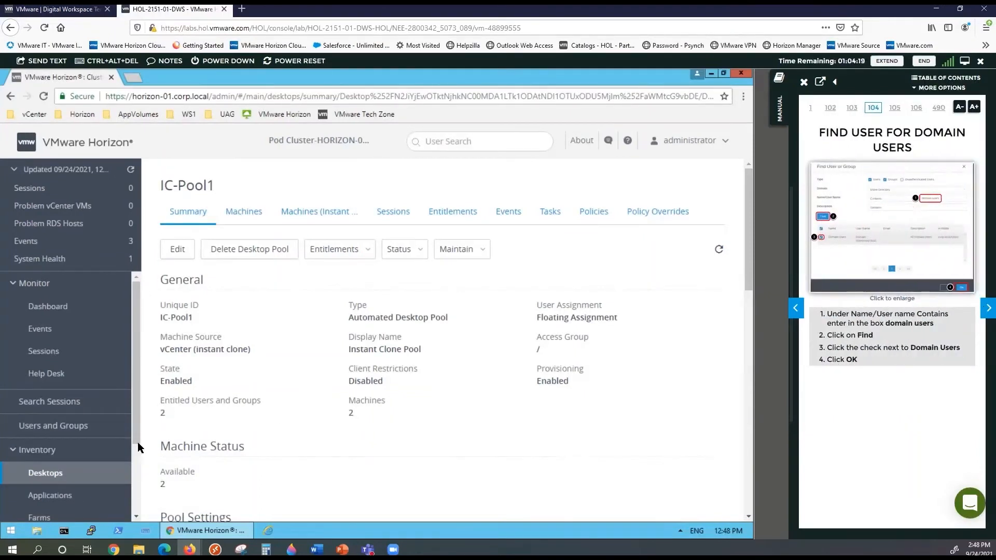
pyautogui.click(51, 495)
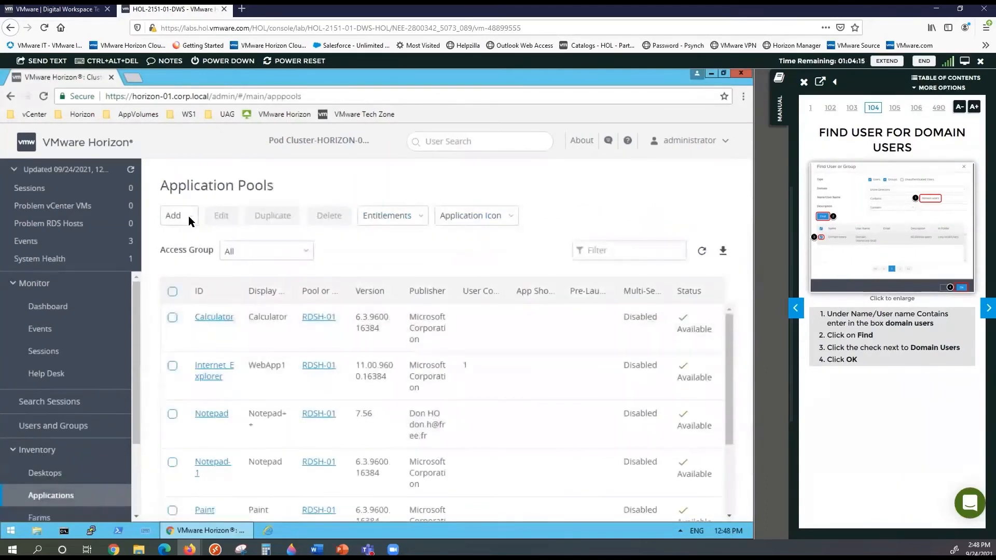
# Add an application pool from IC-Pool1's installed applications, picking WordPad after filtering for 'word'
pyautogui.click(188, 217)
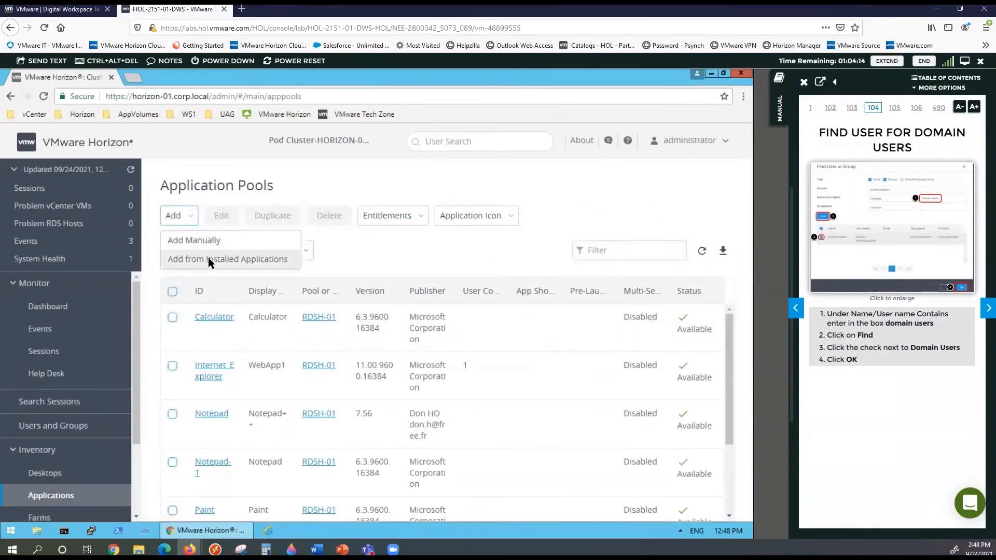
pyautogui.click(208, 259)
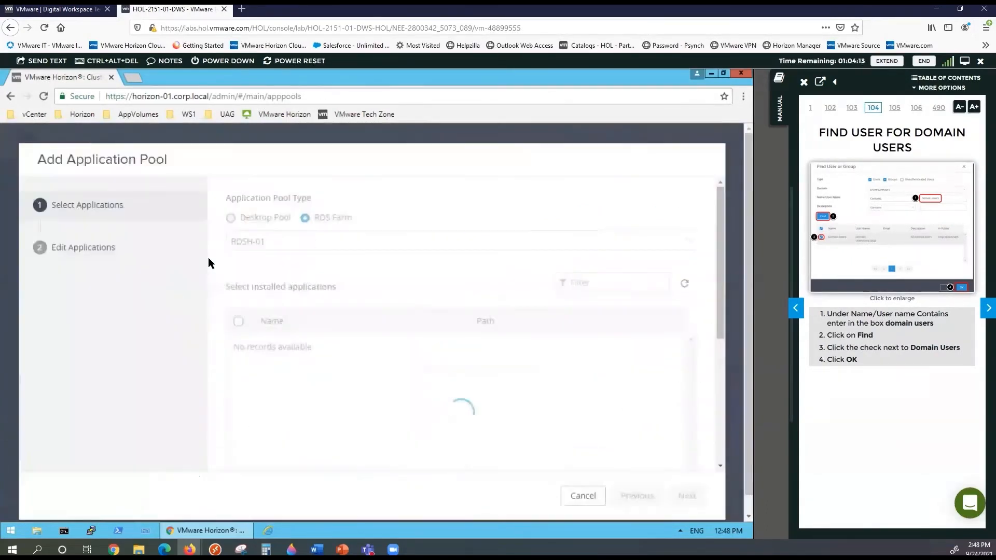
pyautogui.click(230, 218)
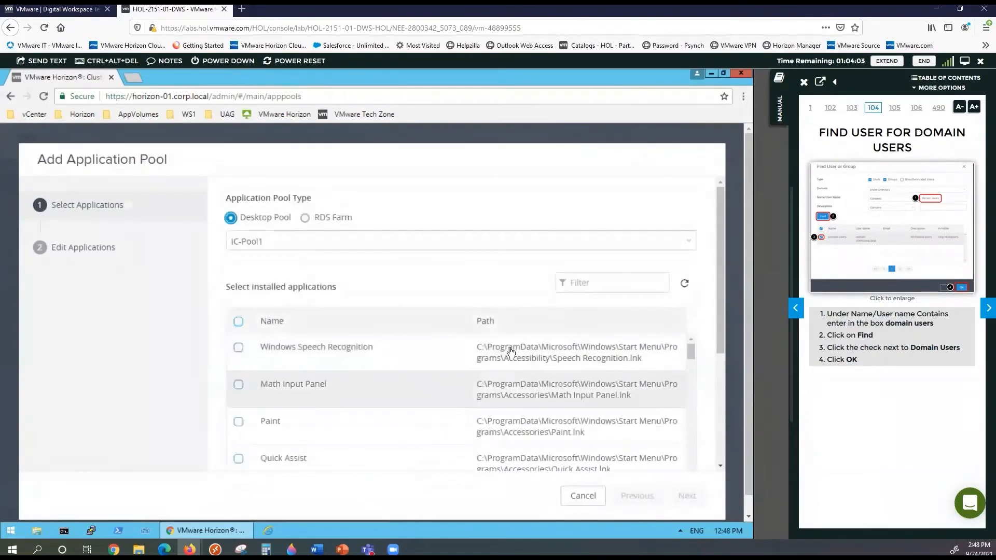
pyautogui.click(593, 281)
pyautogui.write('wo')
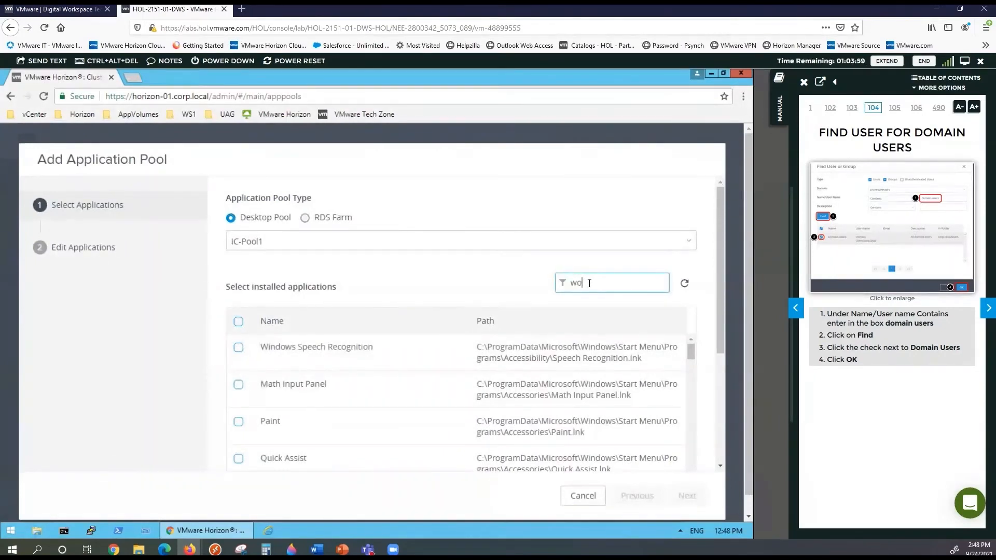
pyautogui.write('rd')
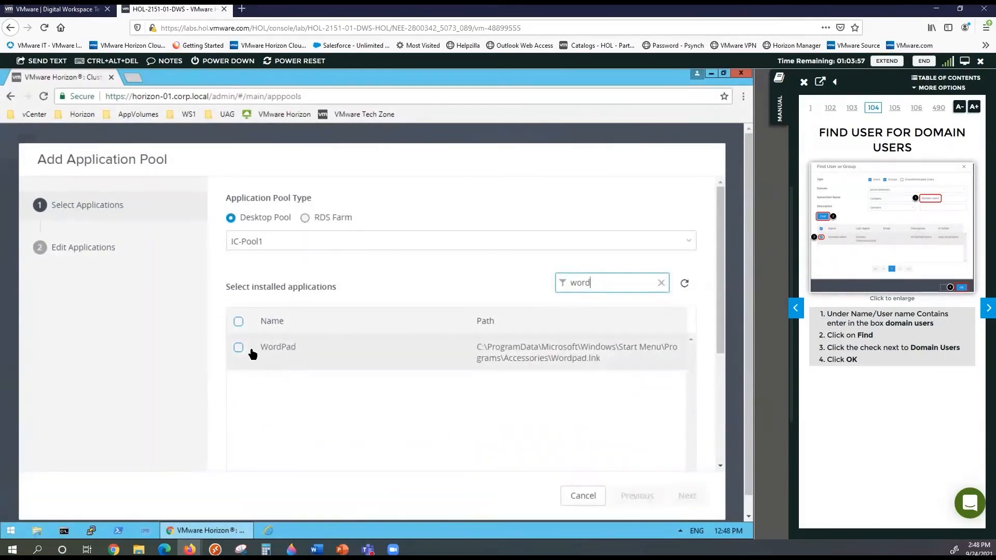
pyautogui.click(238, 347)
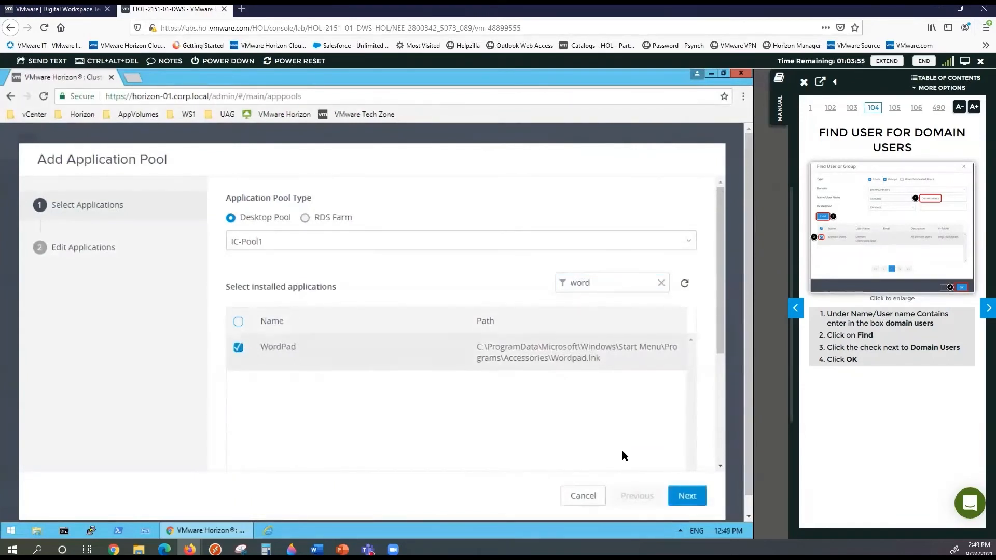
pyautogui.click(688, 497)
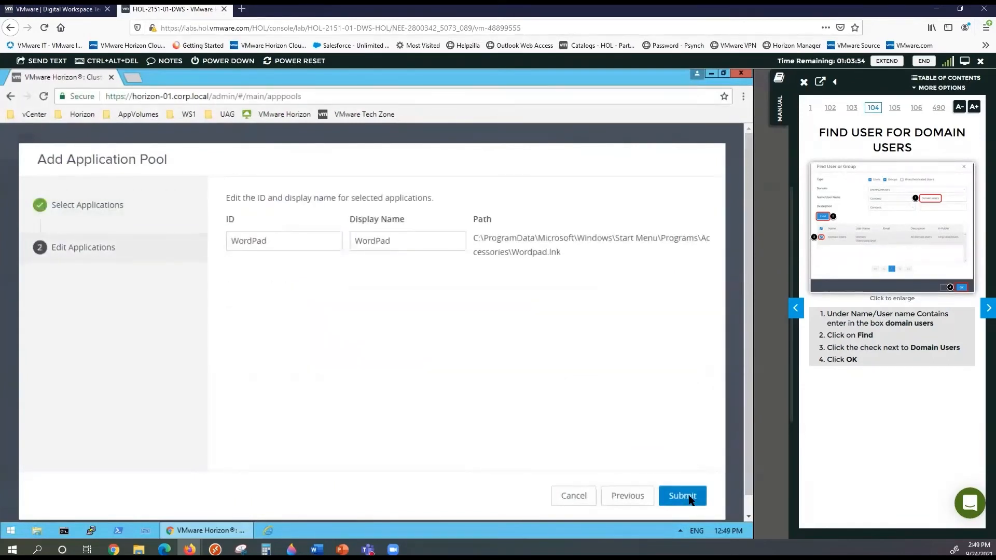
# Change the display name to 'WordPad VM10' and submit the new pool
pyautogui.click(414, 241)
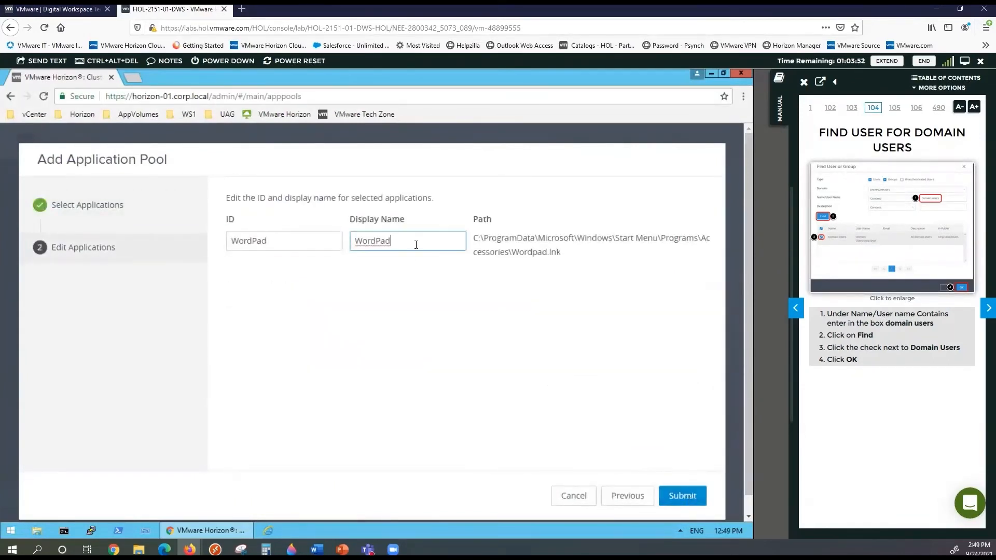
pyautogui.write('VM10')
pyautogui.click(682, 497)
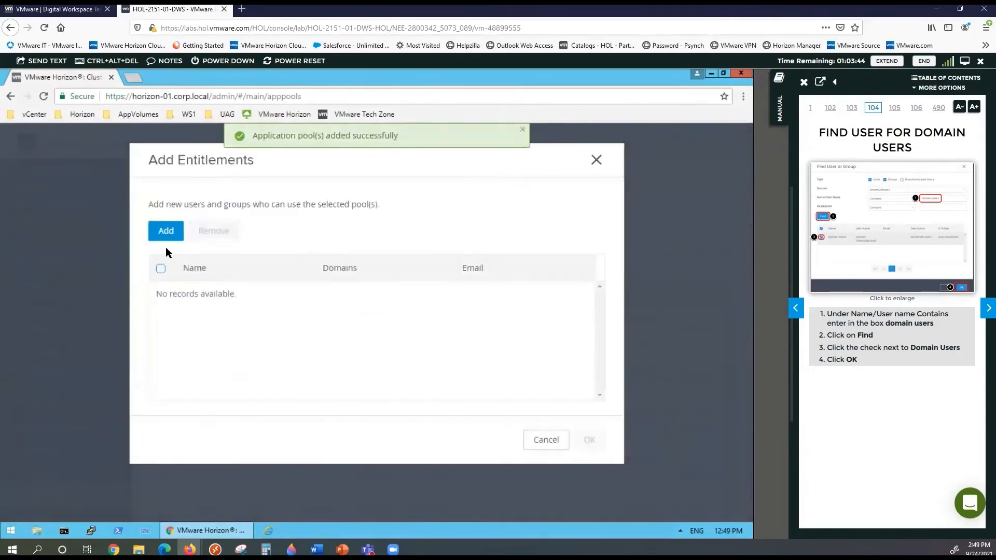
# Search for 'domain users', select the corp.local Domain Users group, and save the entitlement
pyautogui.click(172, 233)
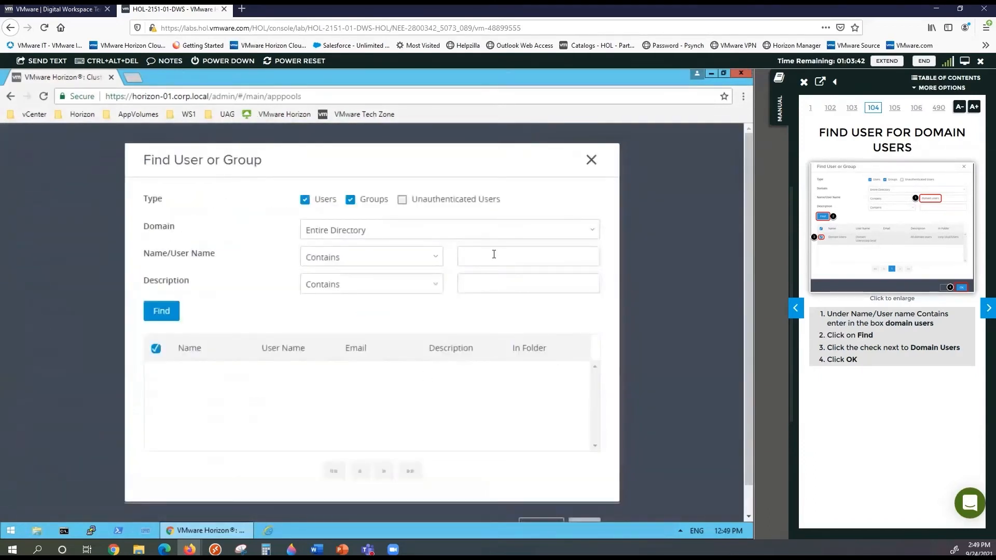
pyautogui.click(493, 254)
pyautogui.write('do')
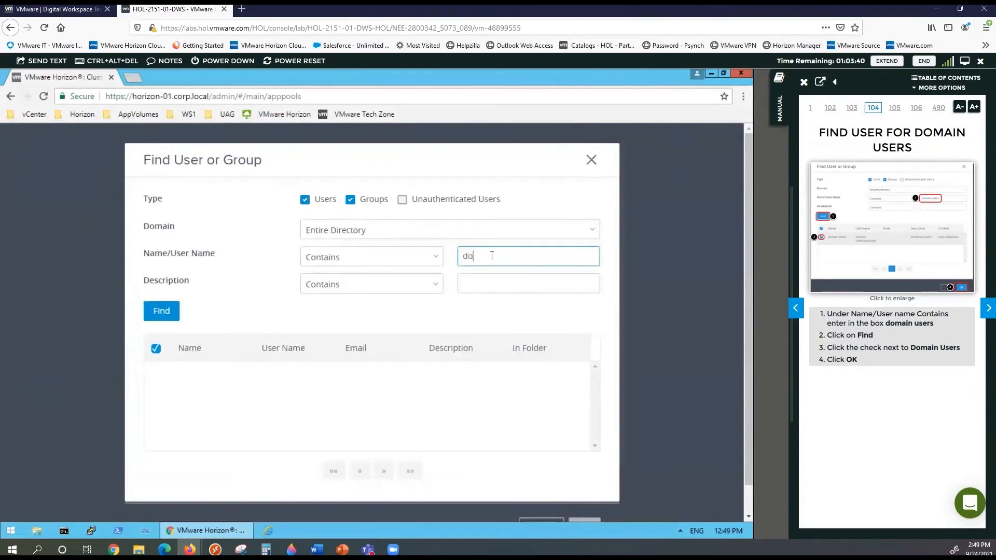
pyautogui.write('main users')
pyautogui.click(168, 310)
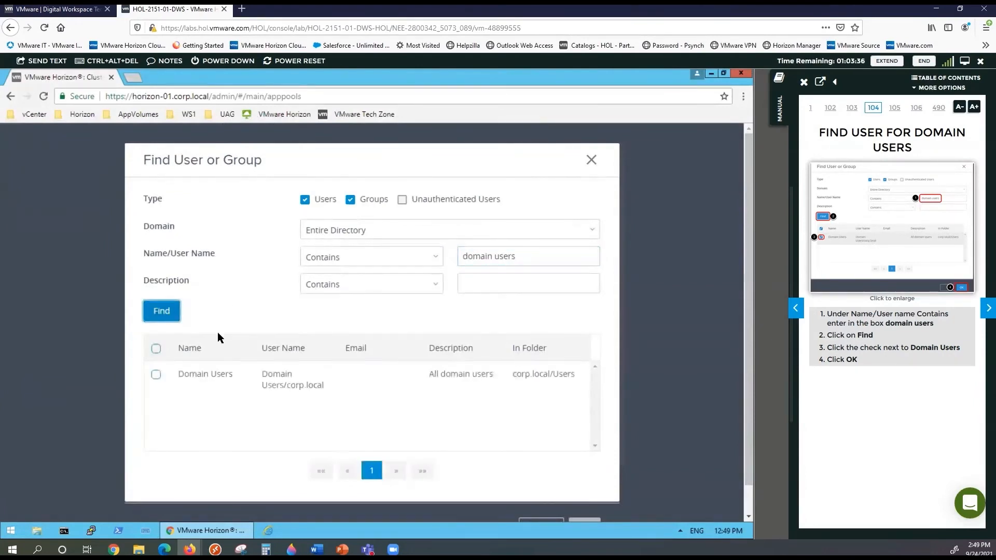
pyautogui.click(181, 375)
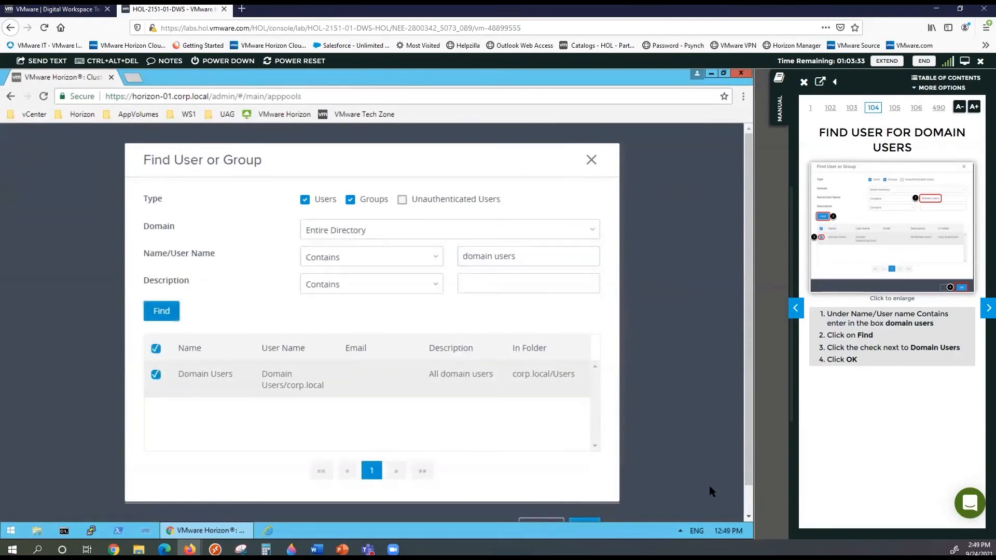
pyautogui.click(746, 495)
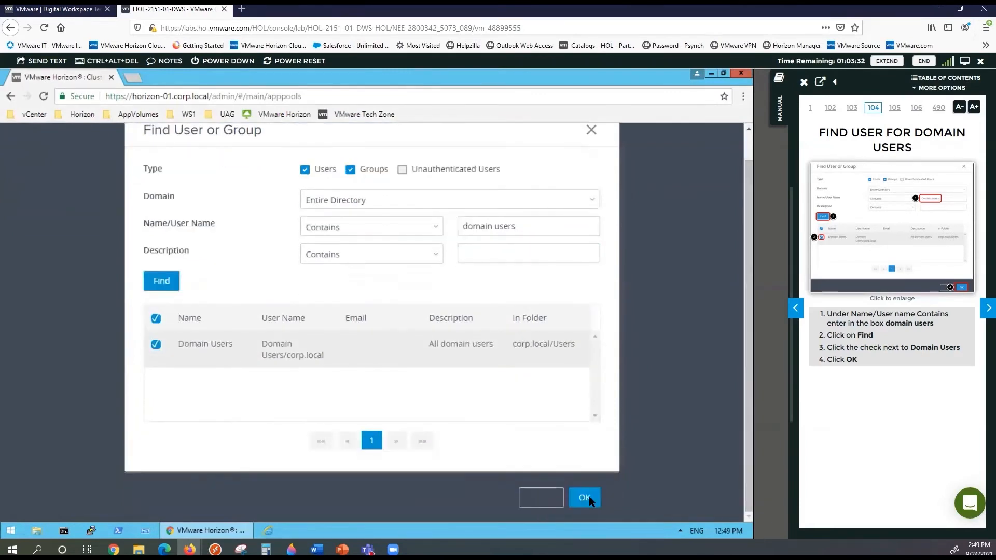
pyautogui.click(589, 496)
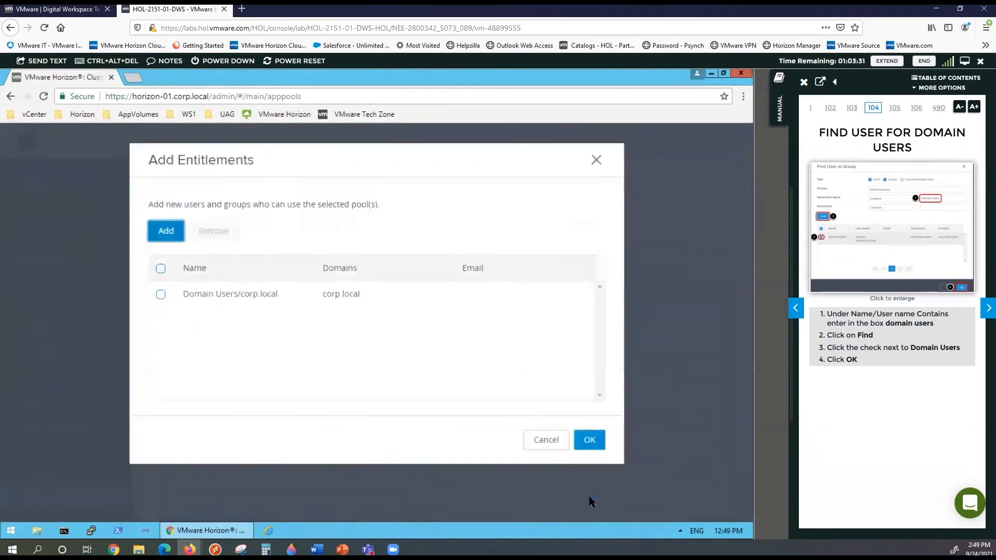
pyautogui.click(593, 442)
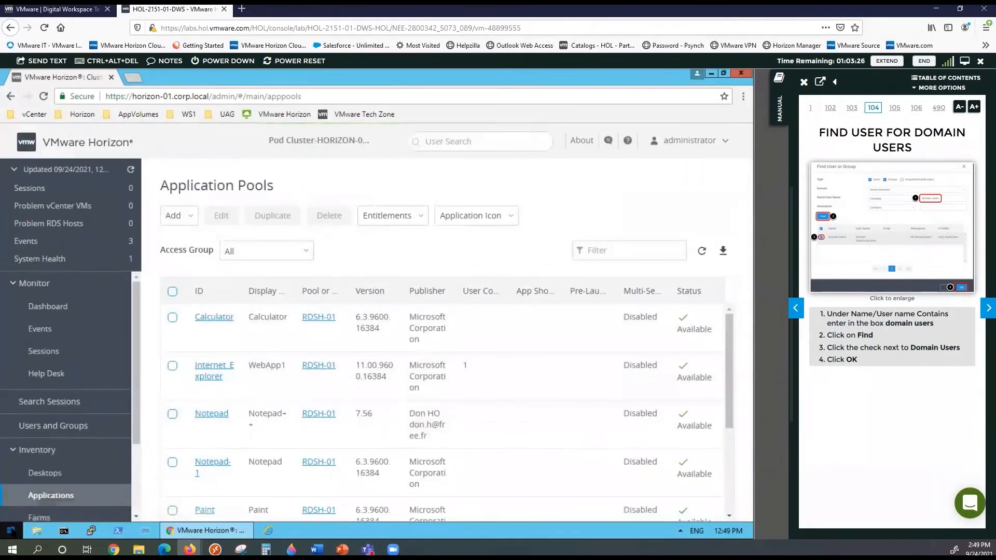
# Start VMware Horizon Client and sign in to horizon-01.corp.local as user1mod3 with the lab password
pyautogui.click(12, 530)
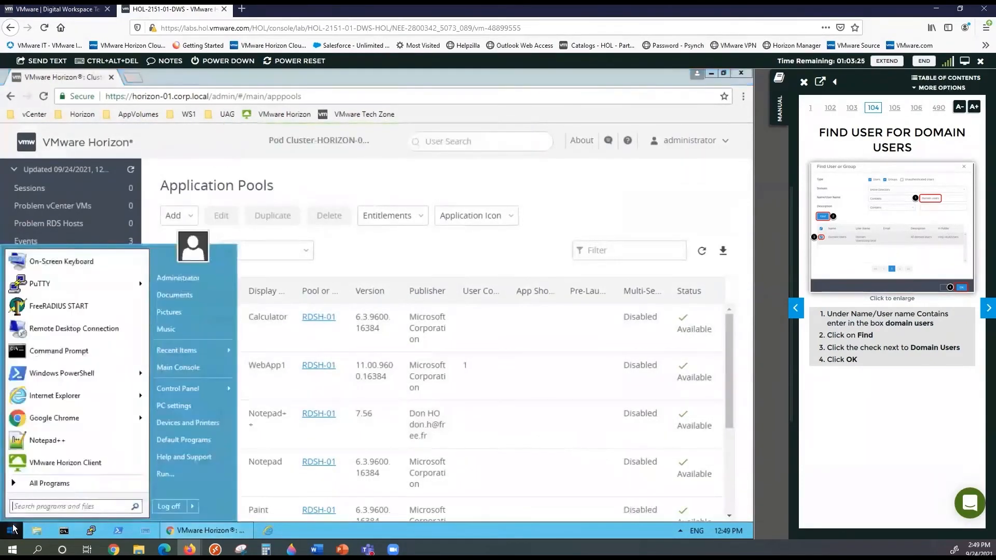
pyautogui.click(56, 462)
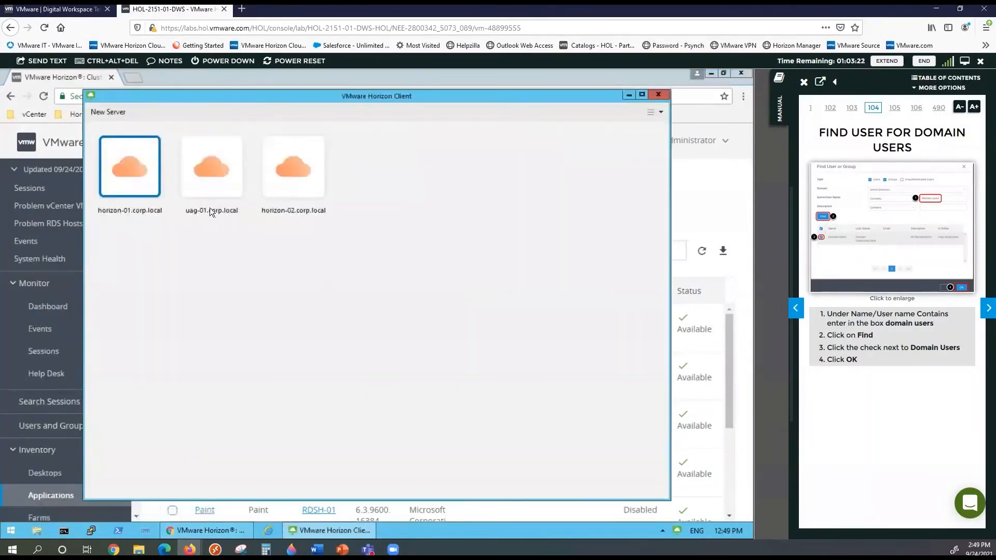
pyautogui.doubleClick(137, 187)
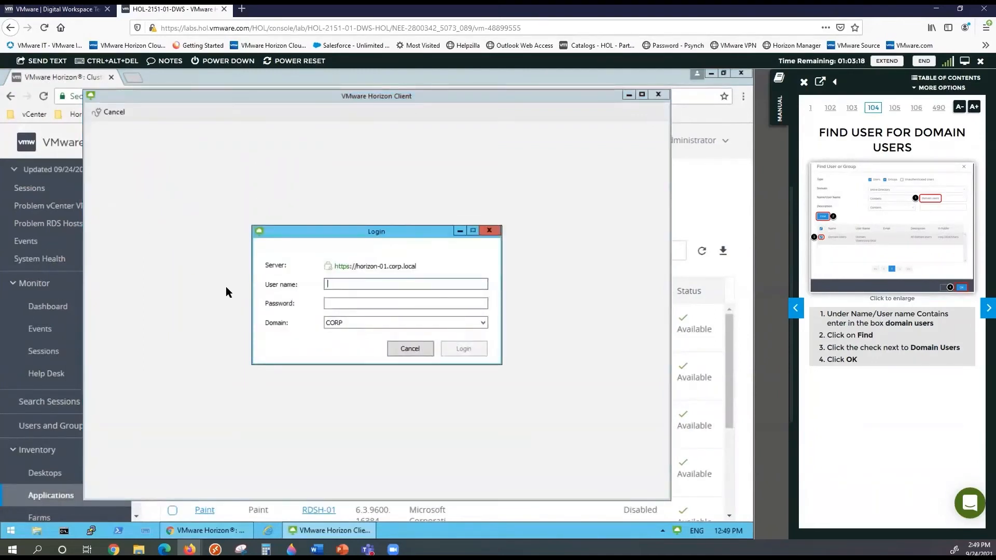
pyautogui.write('user1')
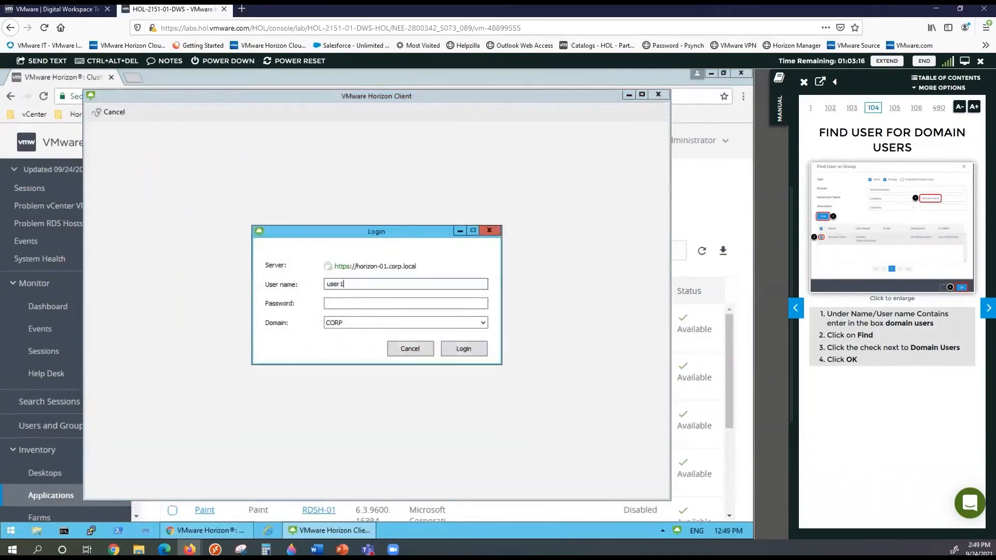
pyautogui.write('mod3')
pyautogui.press('Tab')
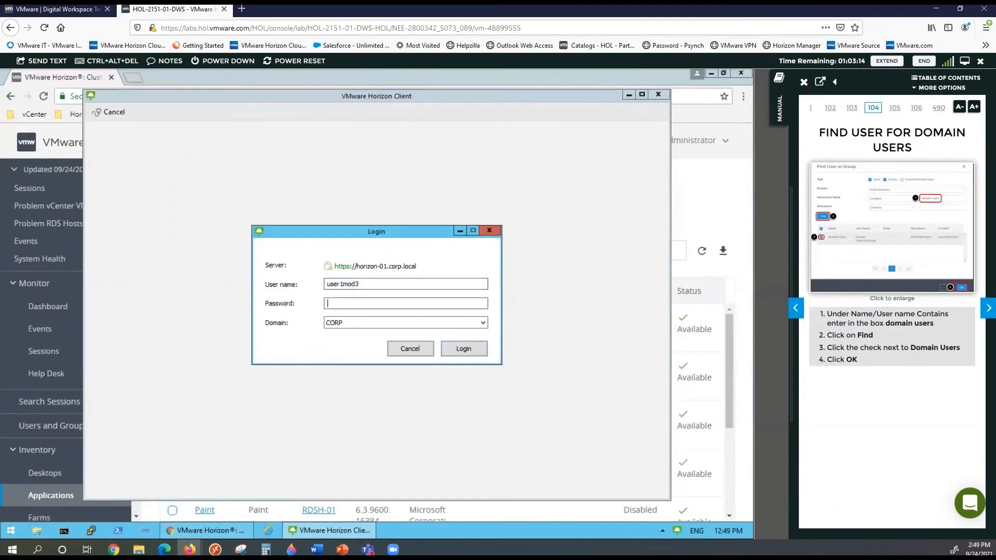
pyautogui.write('VMware1!')
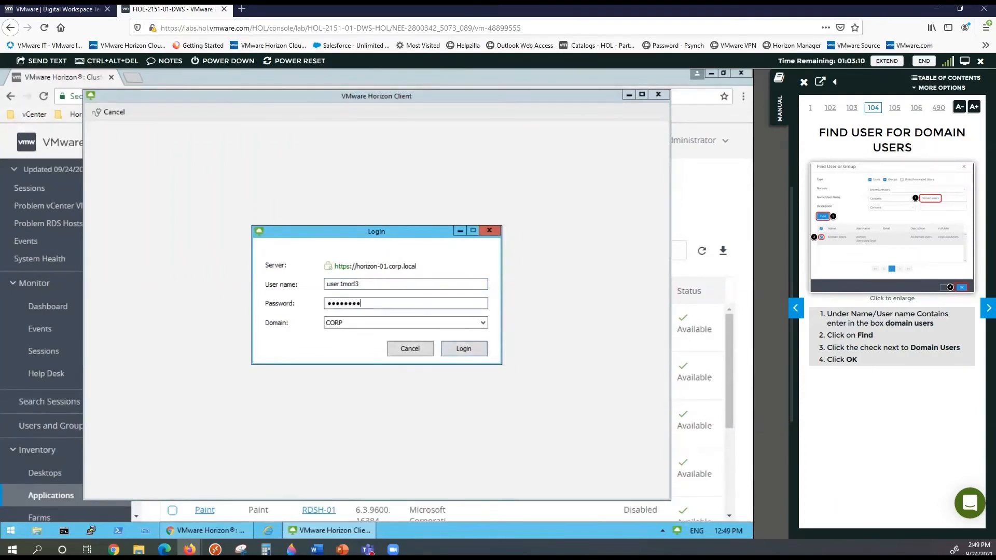
pyautogui.press('Return')
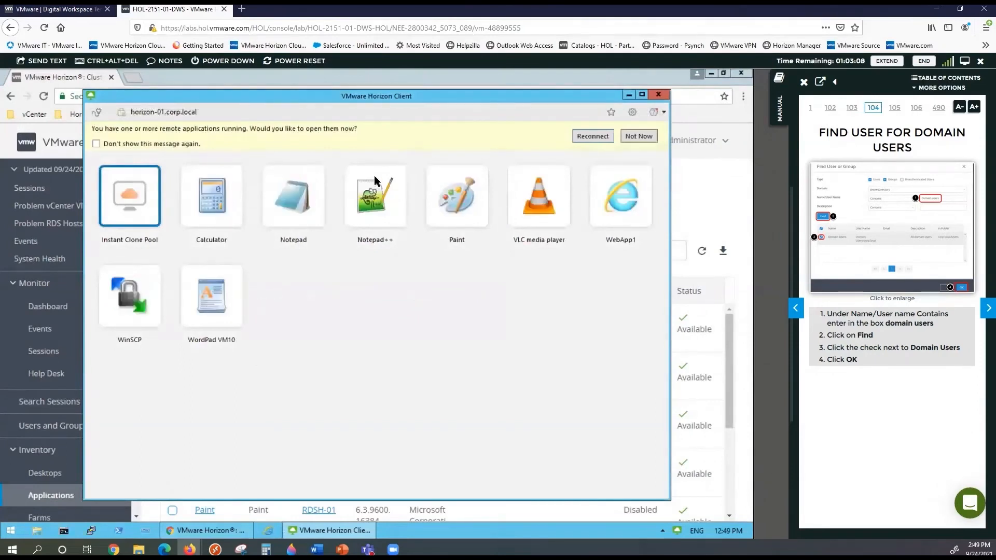
# Choose Not Now on reopening running apps and launch the WordPad VM10 application
pyautogui.click(633, 136)
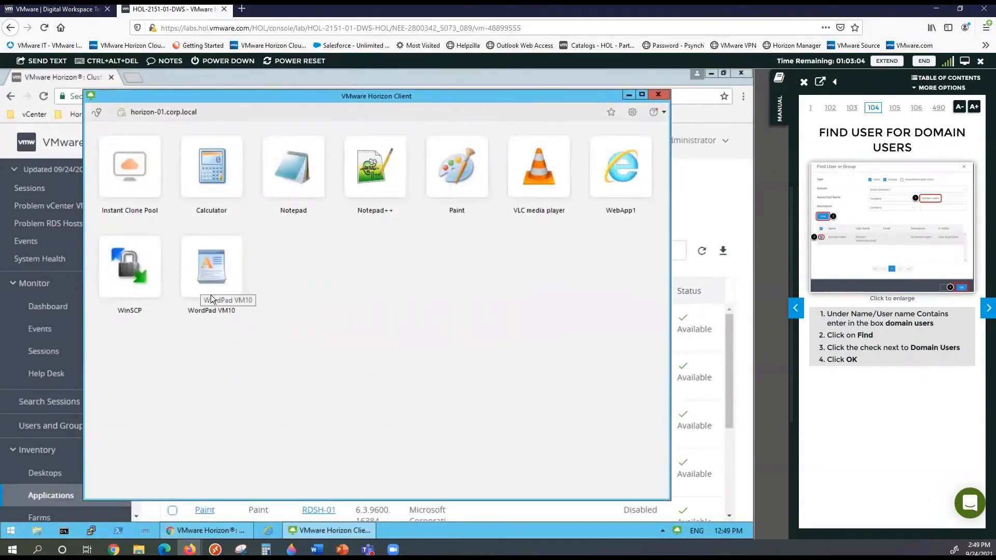
pyautogui.click(211, 275)
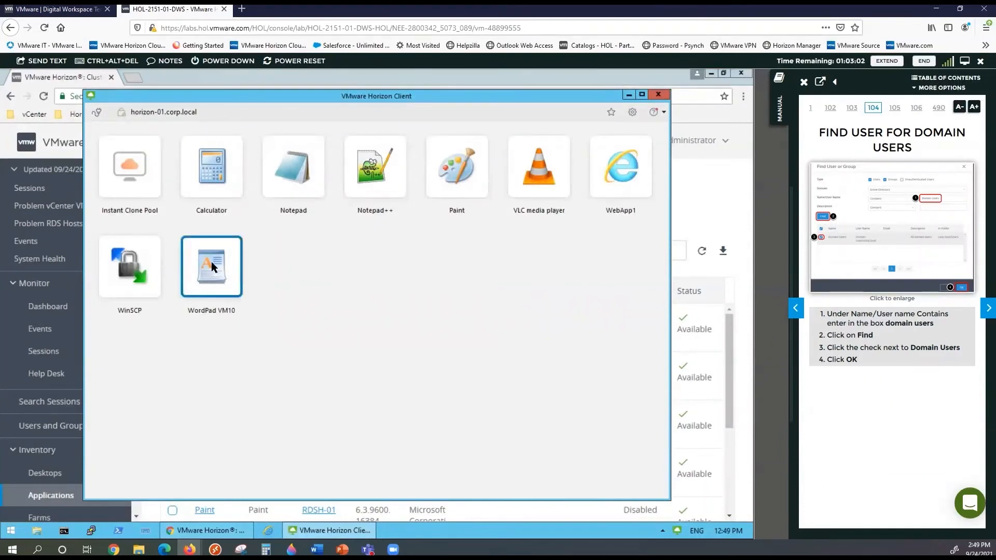
pyautogui.doubleClick(211, 262)
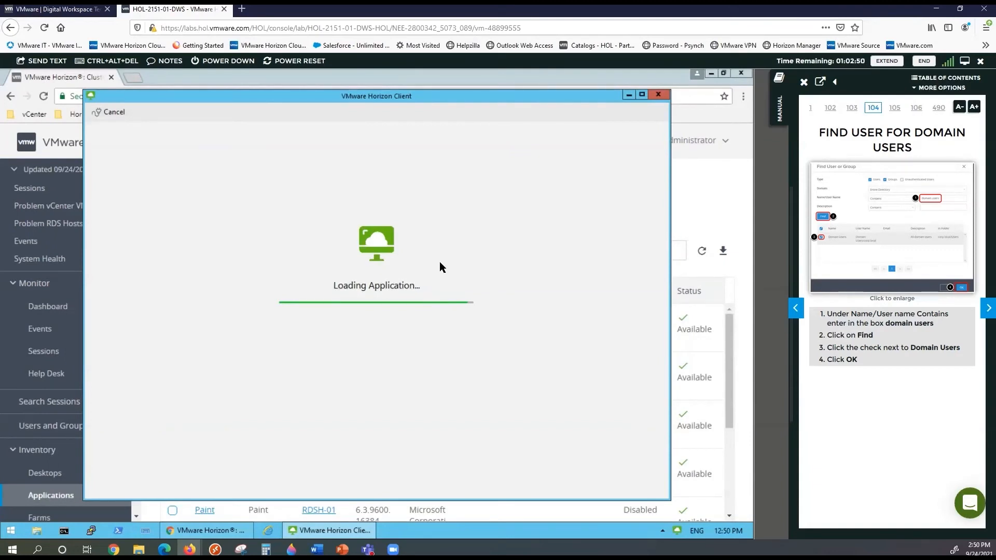
# Page the manual forward from page 111 to page 116, 'You have finished Module 3'
pyautogui.click(986, 310)
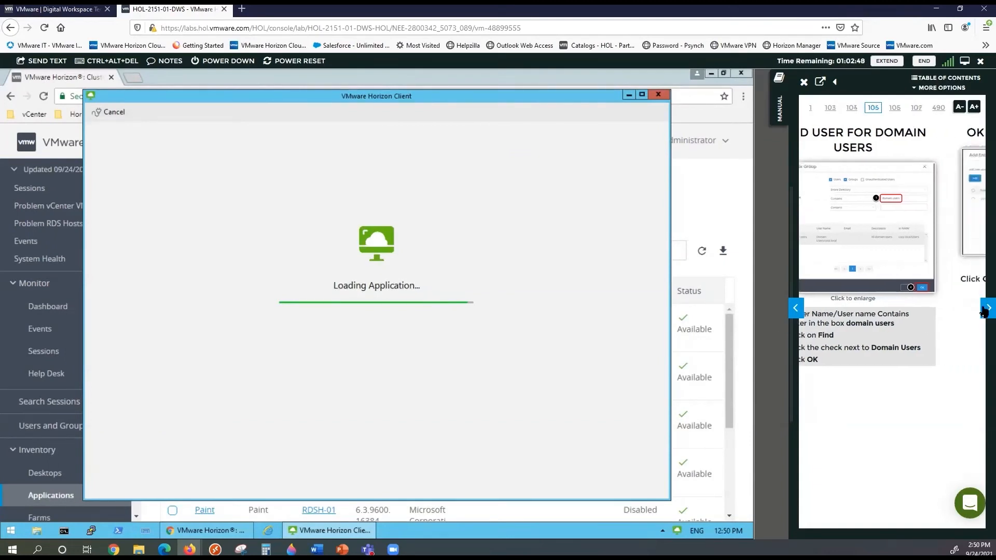
pyautogui.click(986, 309)
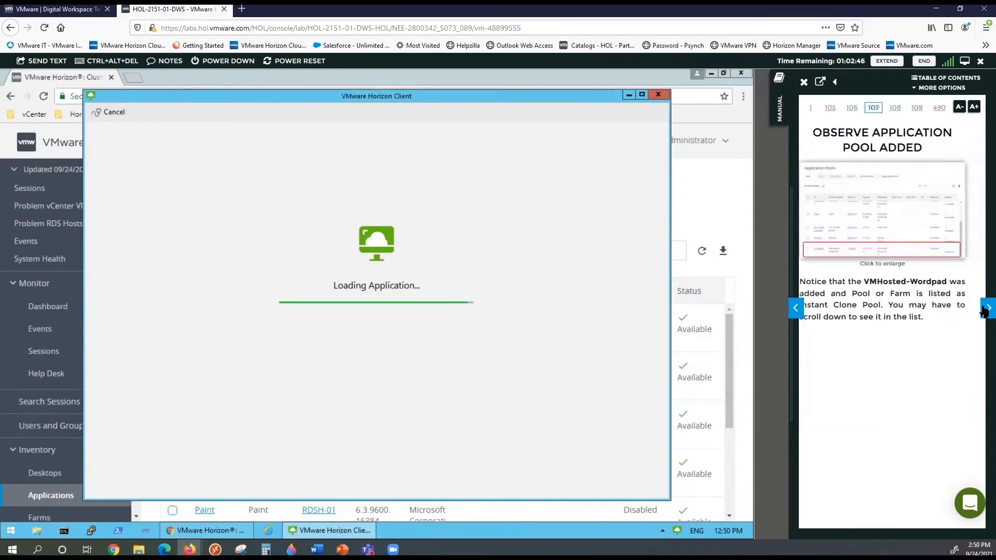
pyautogui.click(986, 310)
pyautogui.click(985, 309)
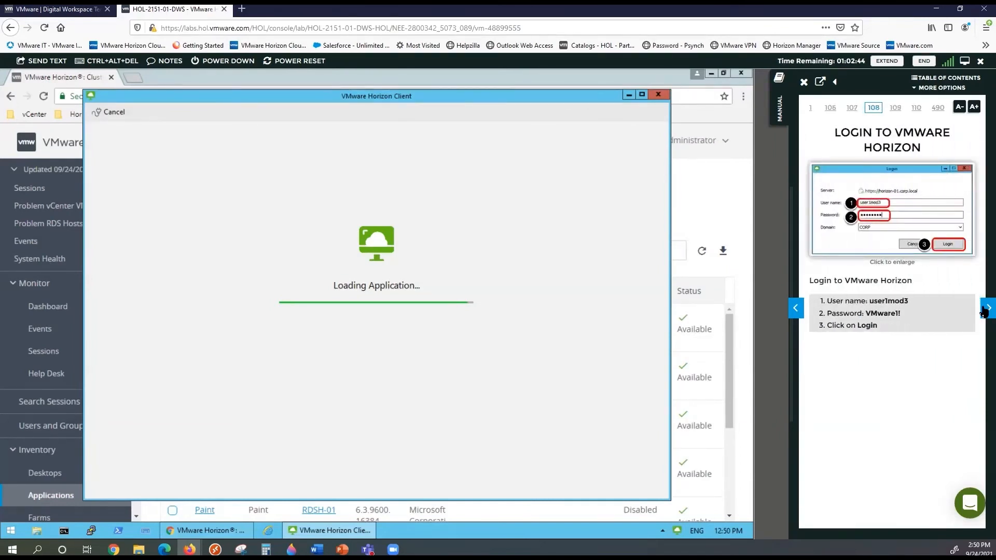
pyautogui.click(985, 309)
pyautogui.click(985, 309)
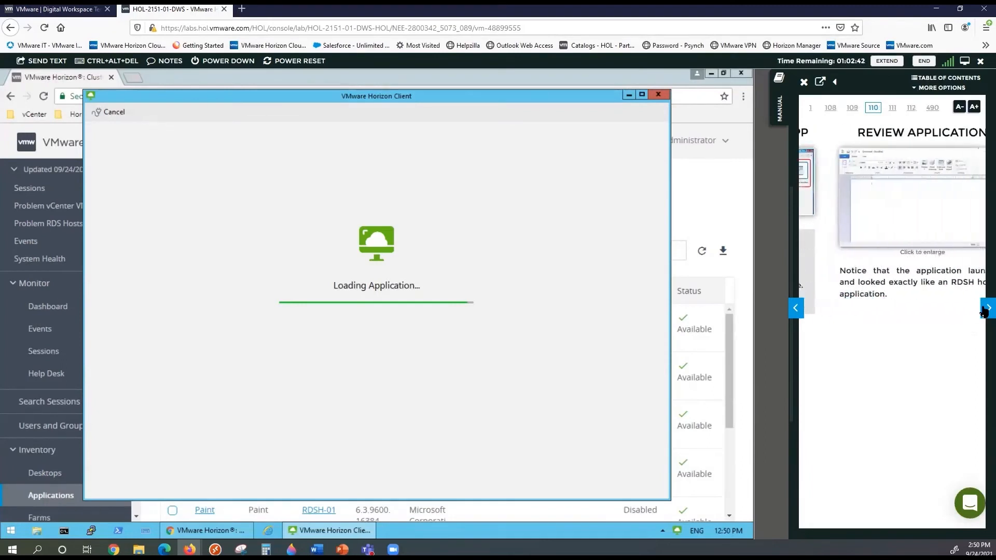
pyautogui.click(986, 309)
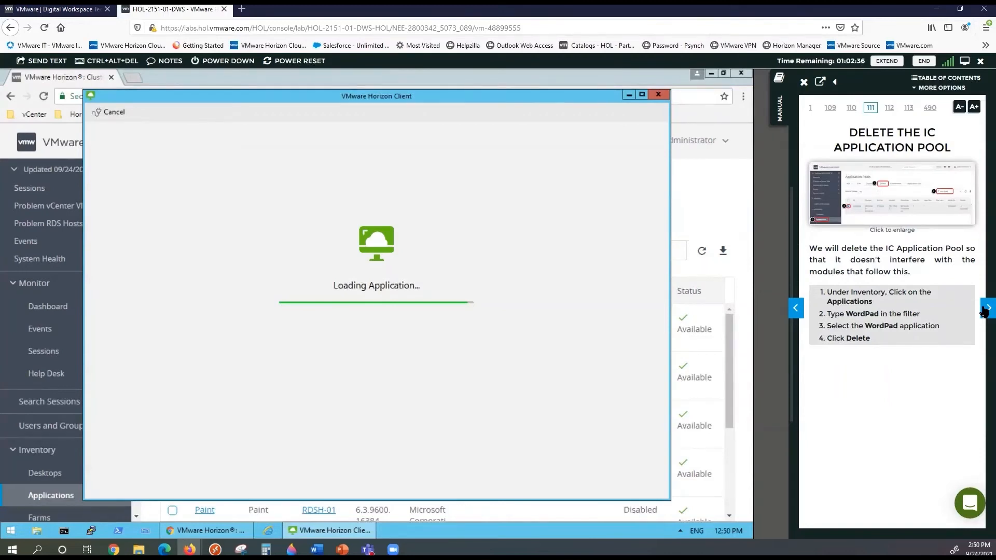
pyautogui.click(985, 310)
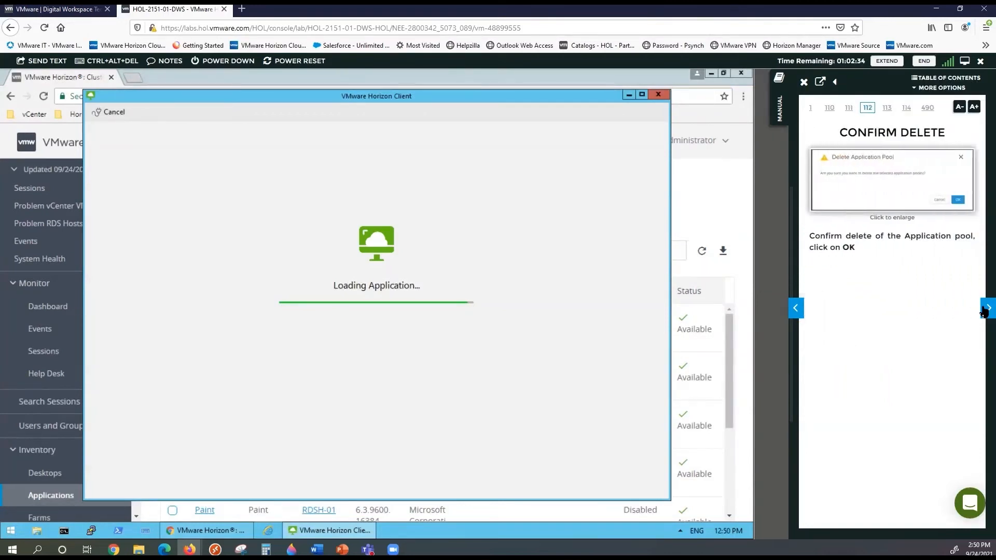
pyautogui.click(984, 310)
pyautogui.click(984, 310)
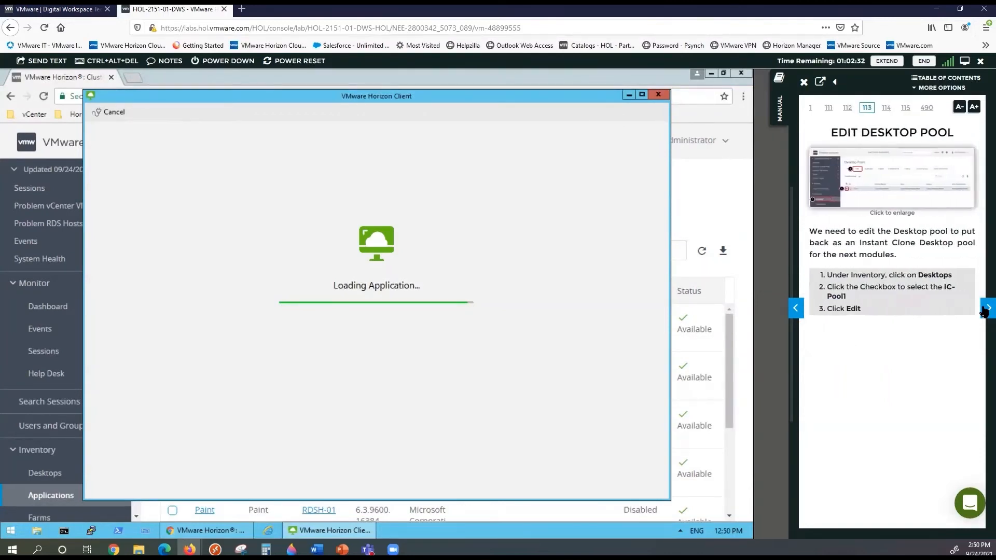
pyautogui.click(984, 310)
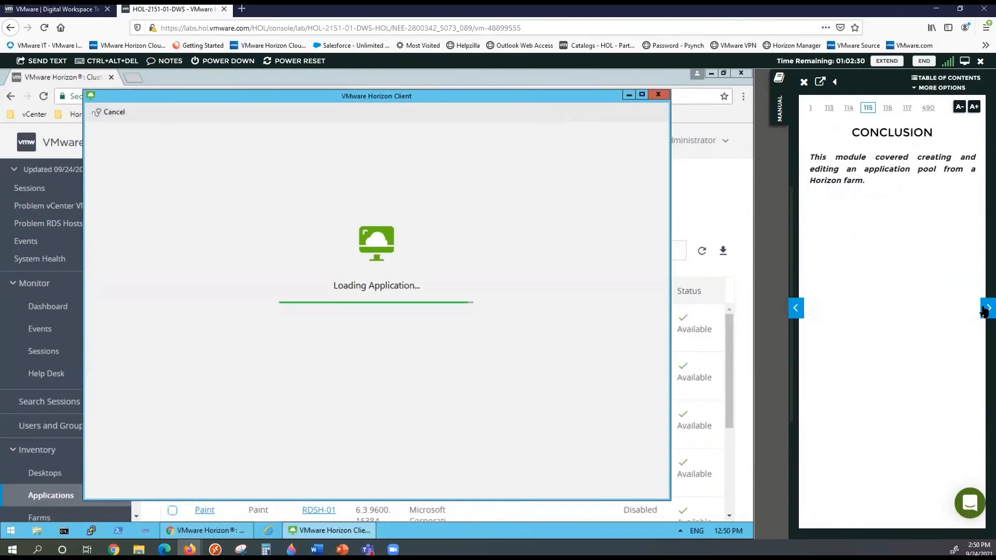
pyautogui.click(985, 310)
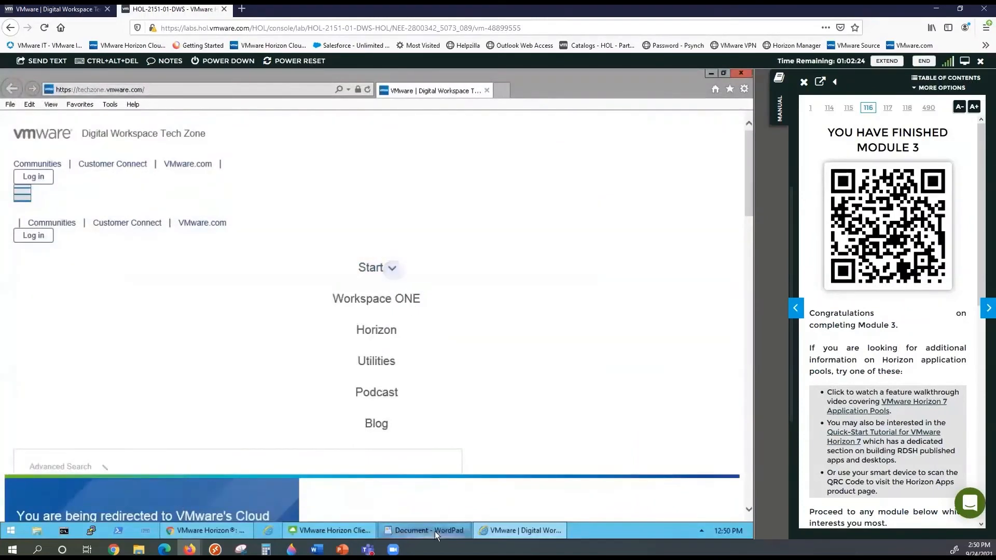
# Bring WordPad forward to confirm it opened, then close the Tech Zone browser and WordPad
pyautogui.moveTo(507, 531)
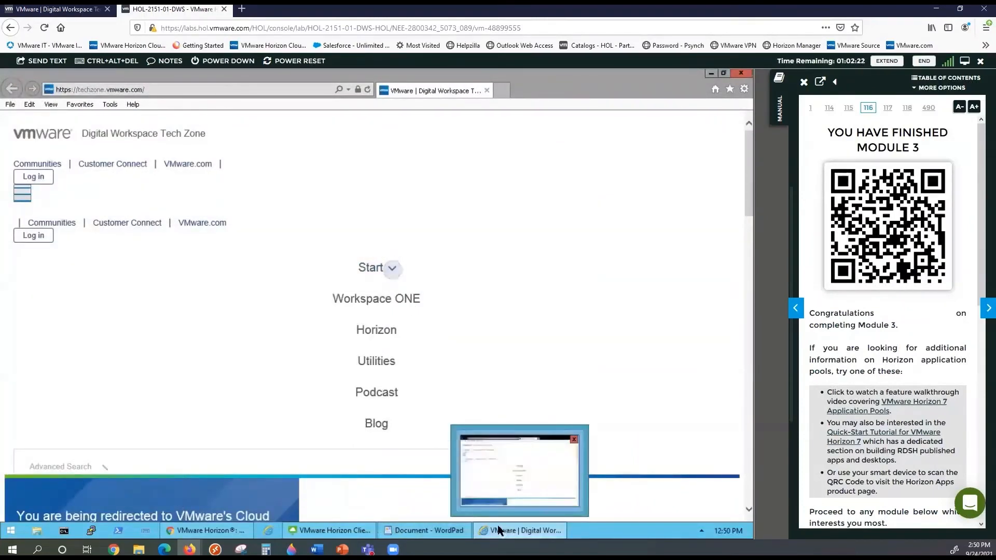
pyautogui.click(427, 530)
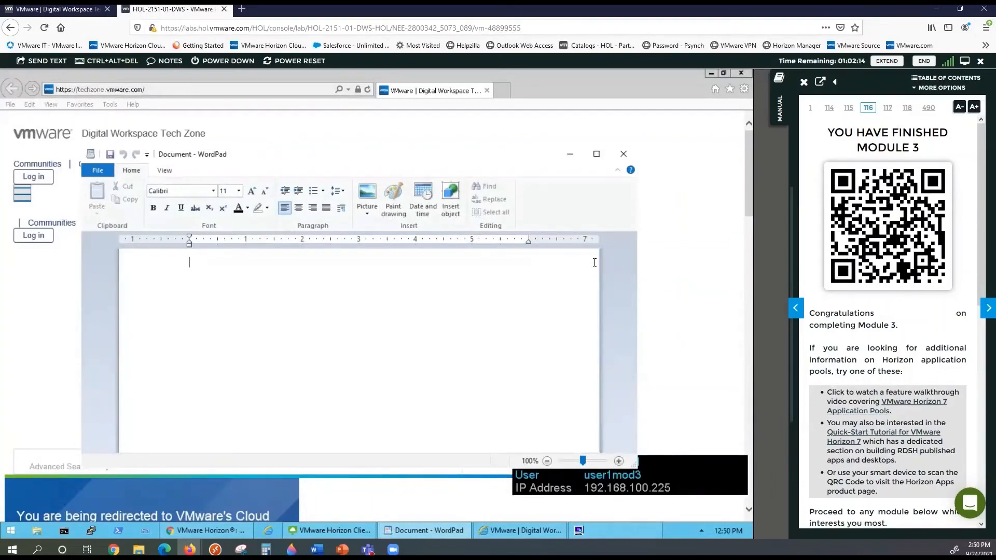
pyautogui.click(488, 91)
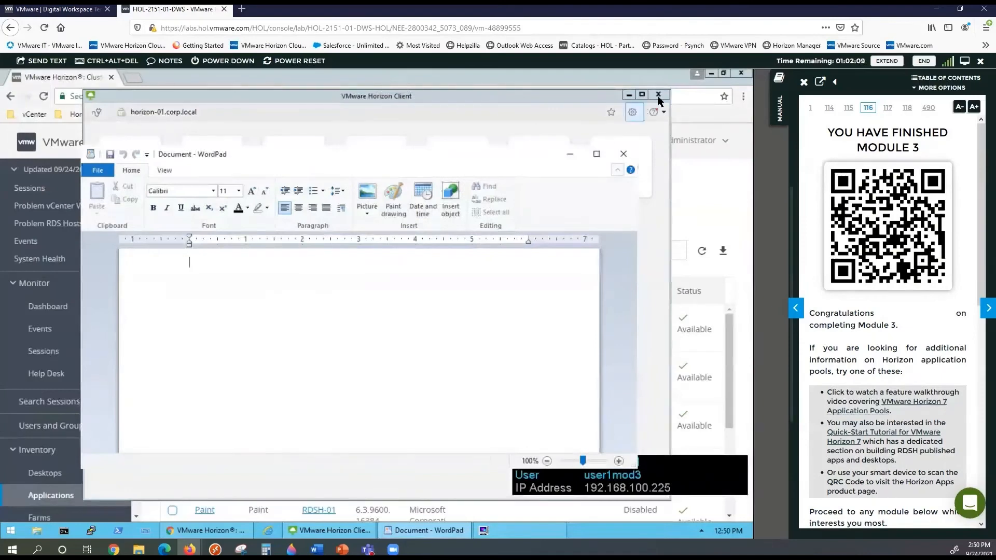
pyautogui.click(658, 95)
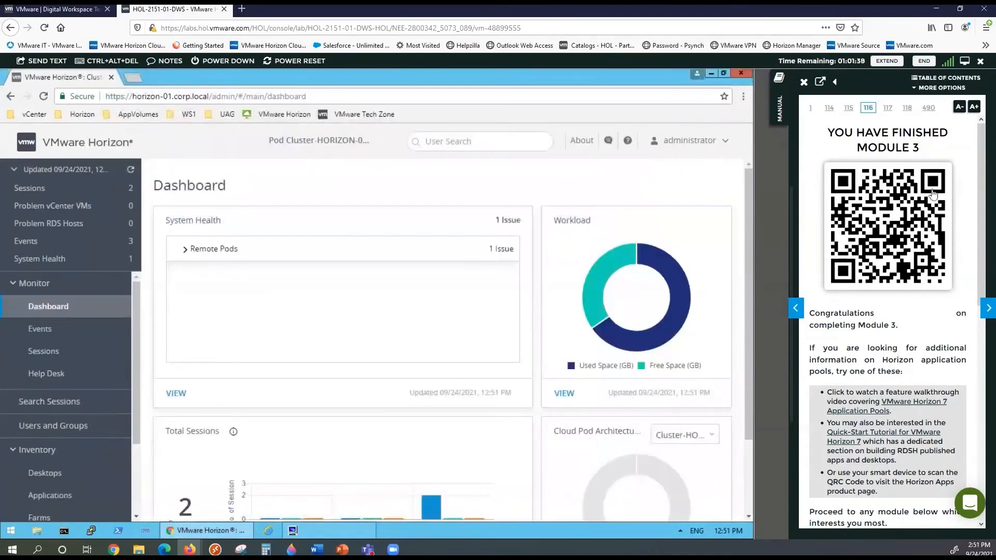
# Go to Module 5's Introduction through the manual's Table of Contents, then close the contents
pyautogui.click(951, 78)
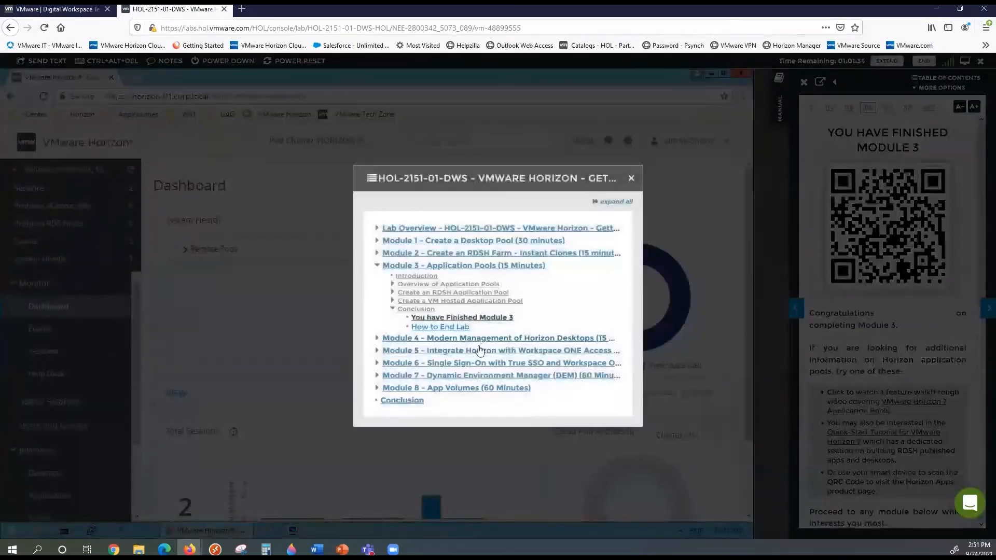
pyautogui.click(477, 351)
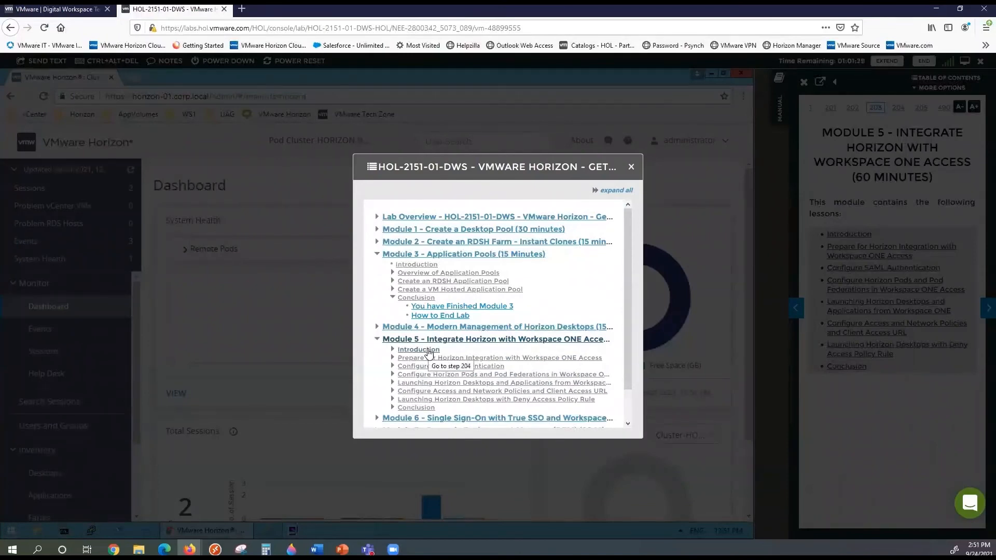
pyautogui.click(428, 351)
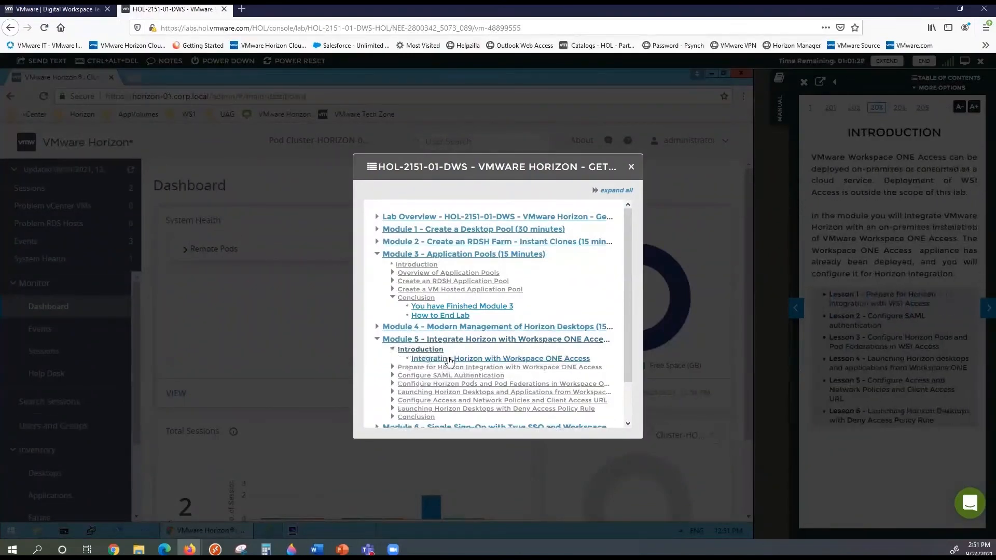
pyautogui.click(631, 167)
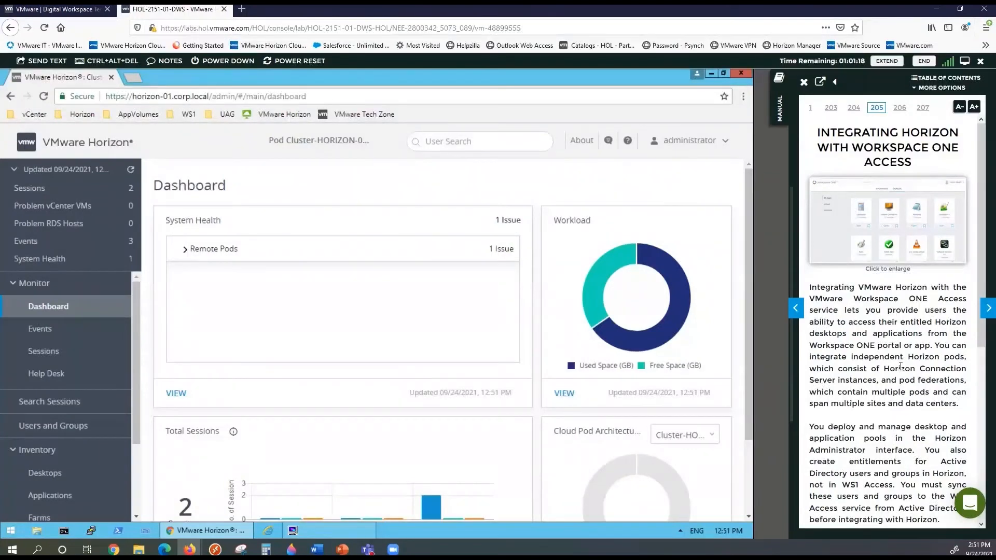
pyautogui.click(885, 233)
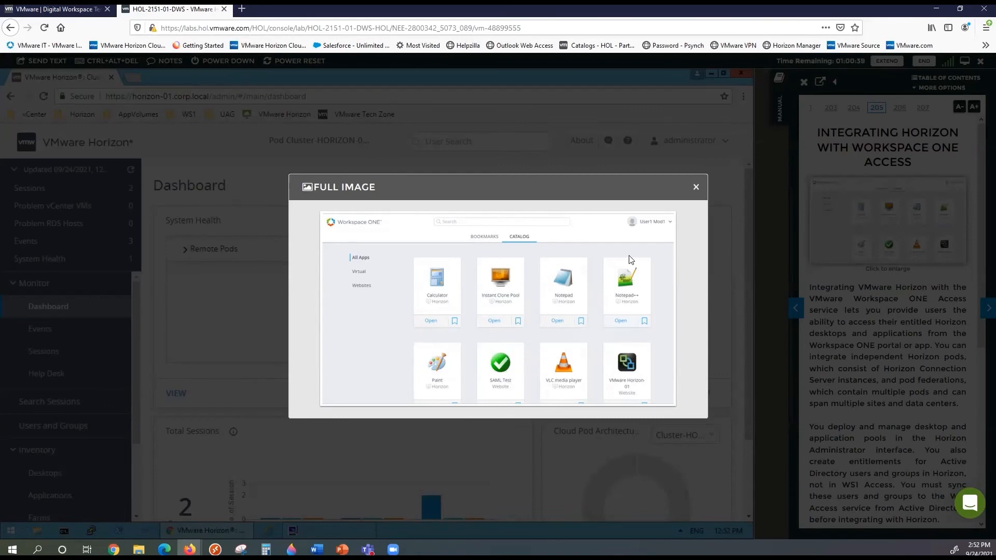
pyautogui.click(696, 188)
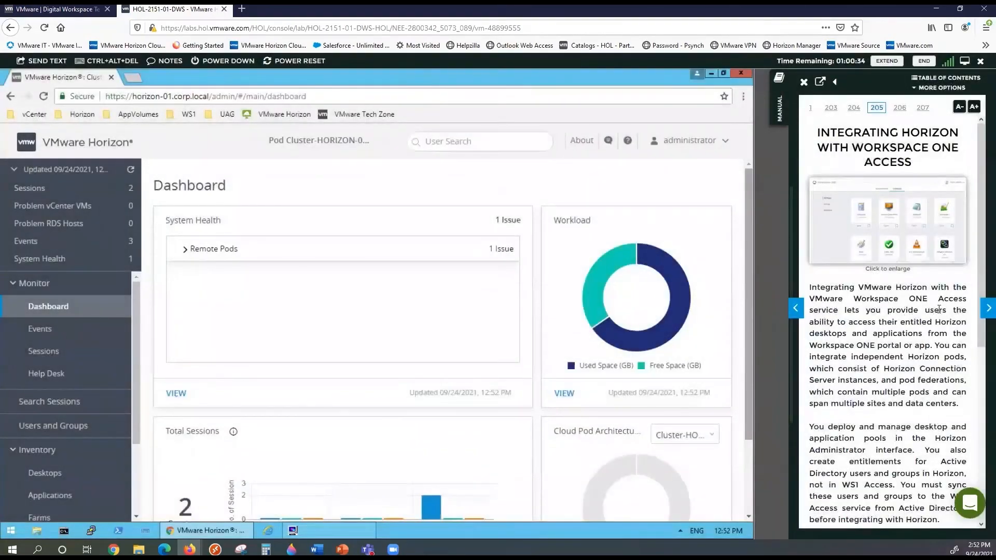
# Page the lab manual forward past Launch Browser and Navigate to Horizon Console to Login to Horizon Console
pyautogui.click(985, 309)
pyautogui.click(986, 308)
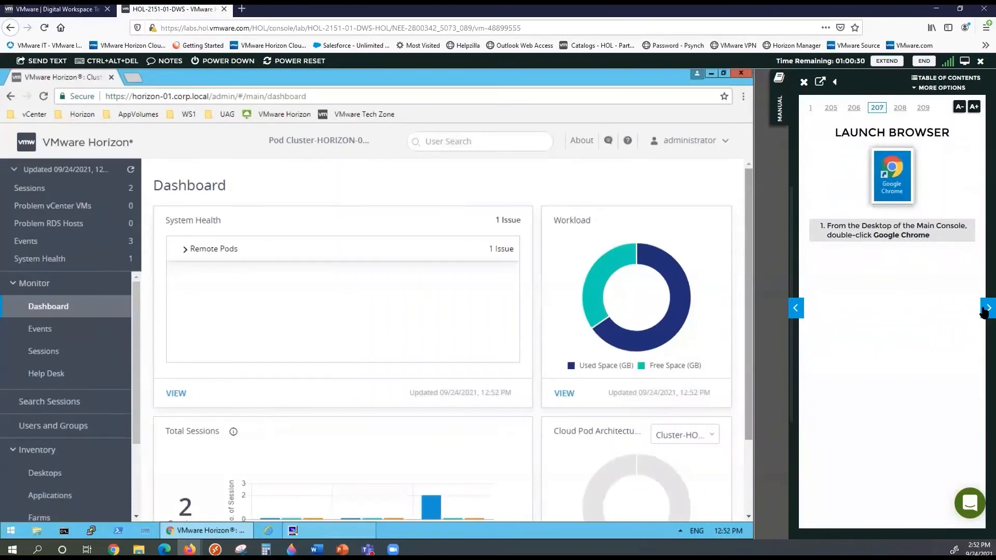
pyautogui.click(986, 309)
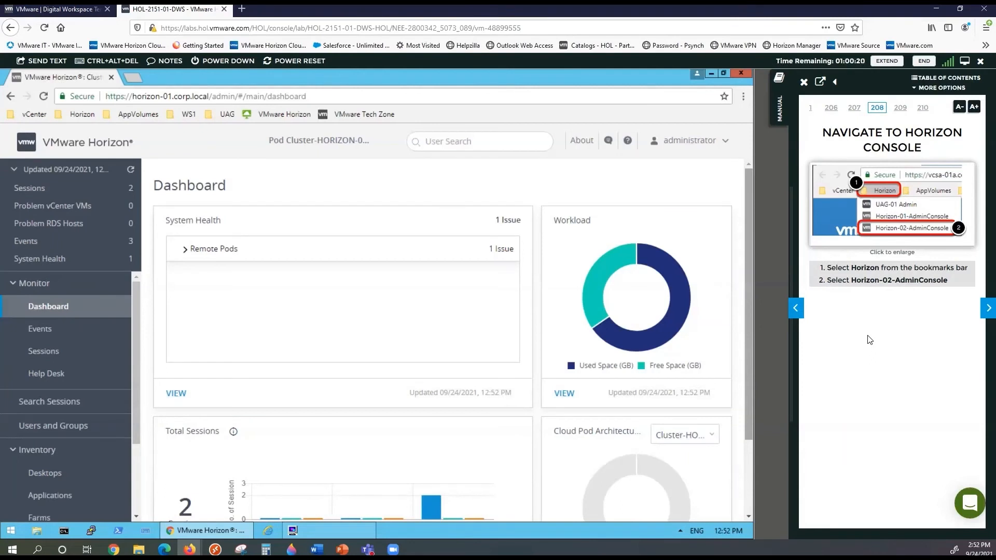
pyautogui.click(988, 308)
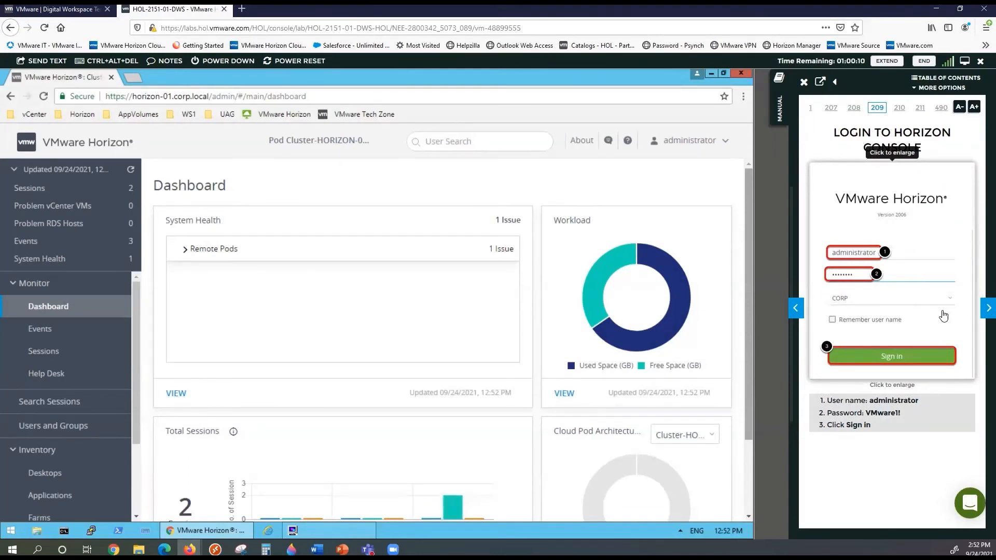
# Open the manual's table of contents and collapse the Module 5 and Module 2 section lists
pyautogui.click(949, 78)
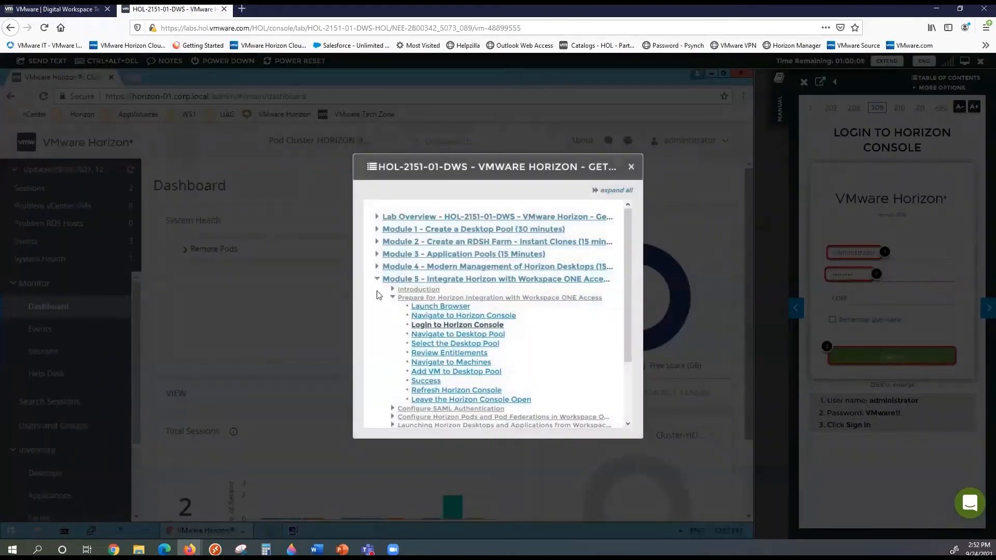
pyautogui.click(377, 280)
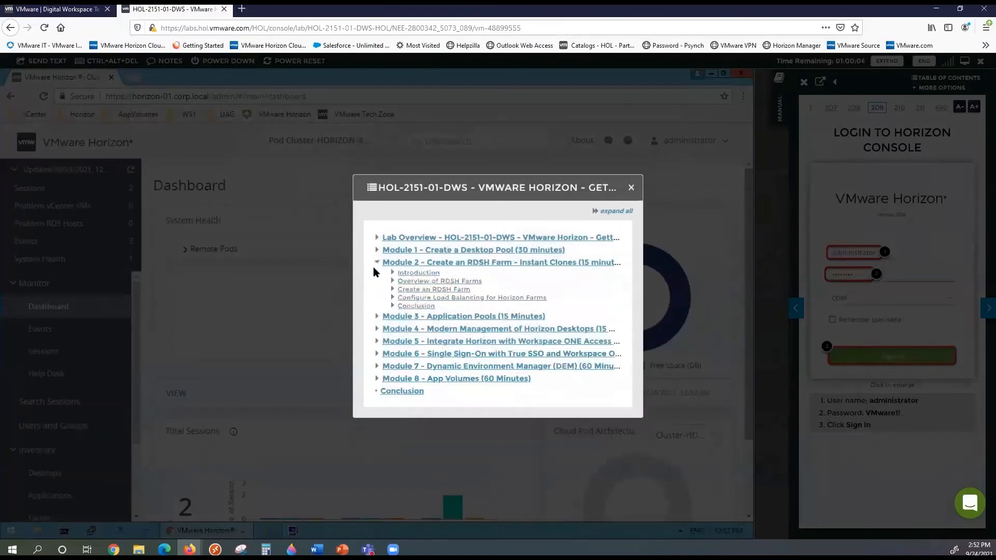
pyautogui.click(378, 262)
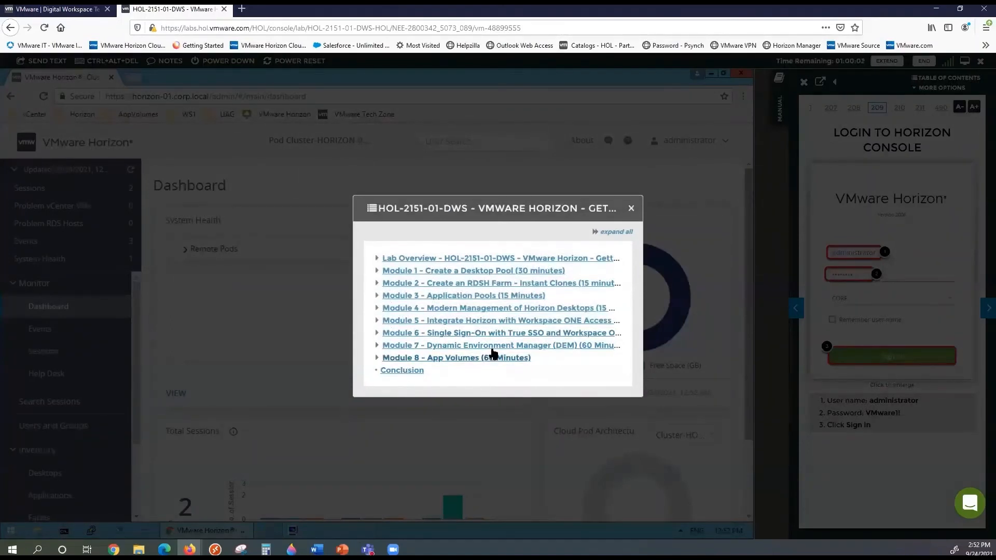